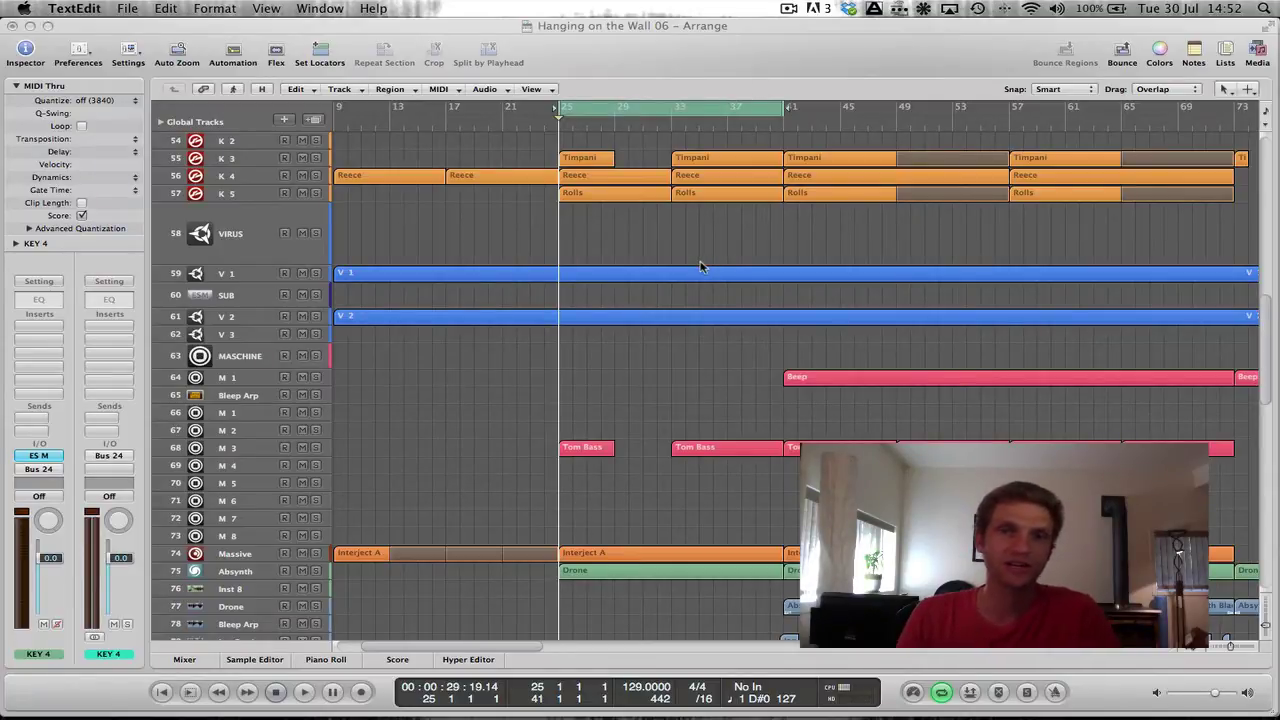
# Show the mixer and go through the KICK, SNARE, PERC and DR FX channel strips.
pyautogui.scroll(10, 695, 294)
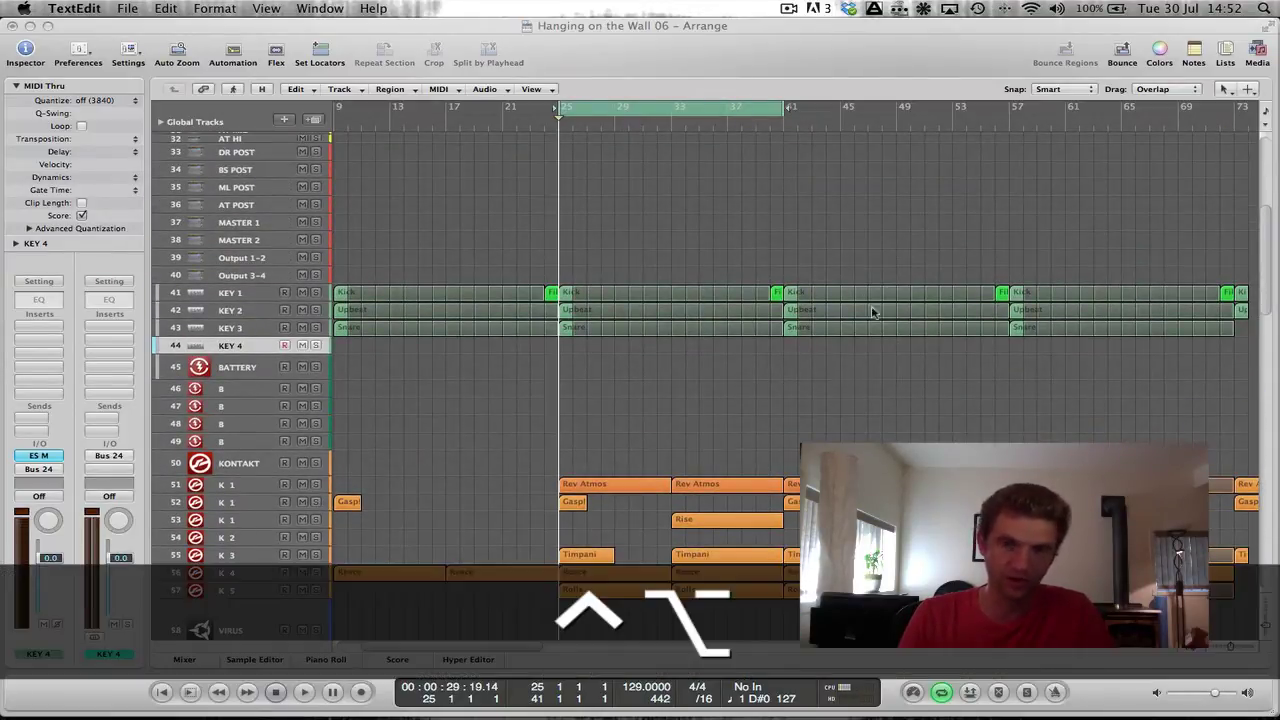
pyautogui.moveTo(777, 363); pyautogui.dragTo(482, 573)
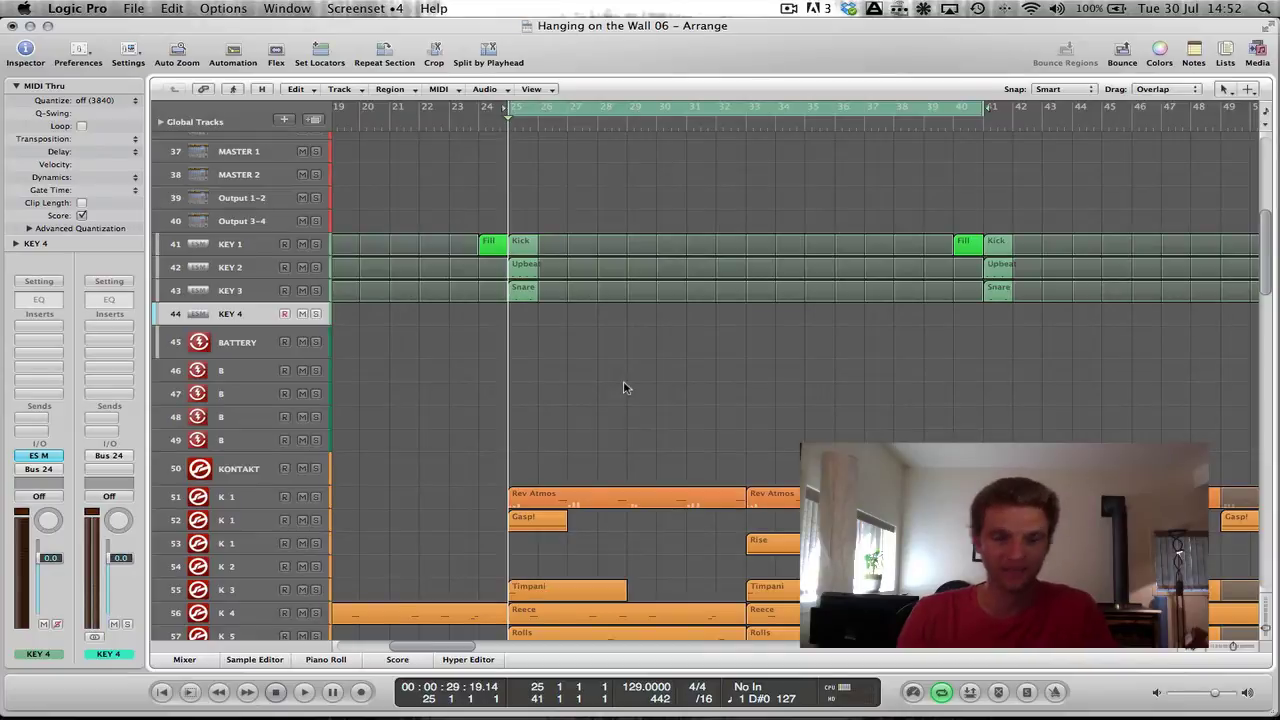
pyautogui.press('x')
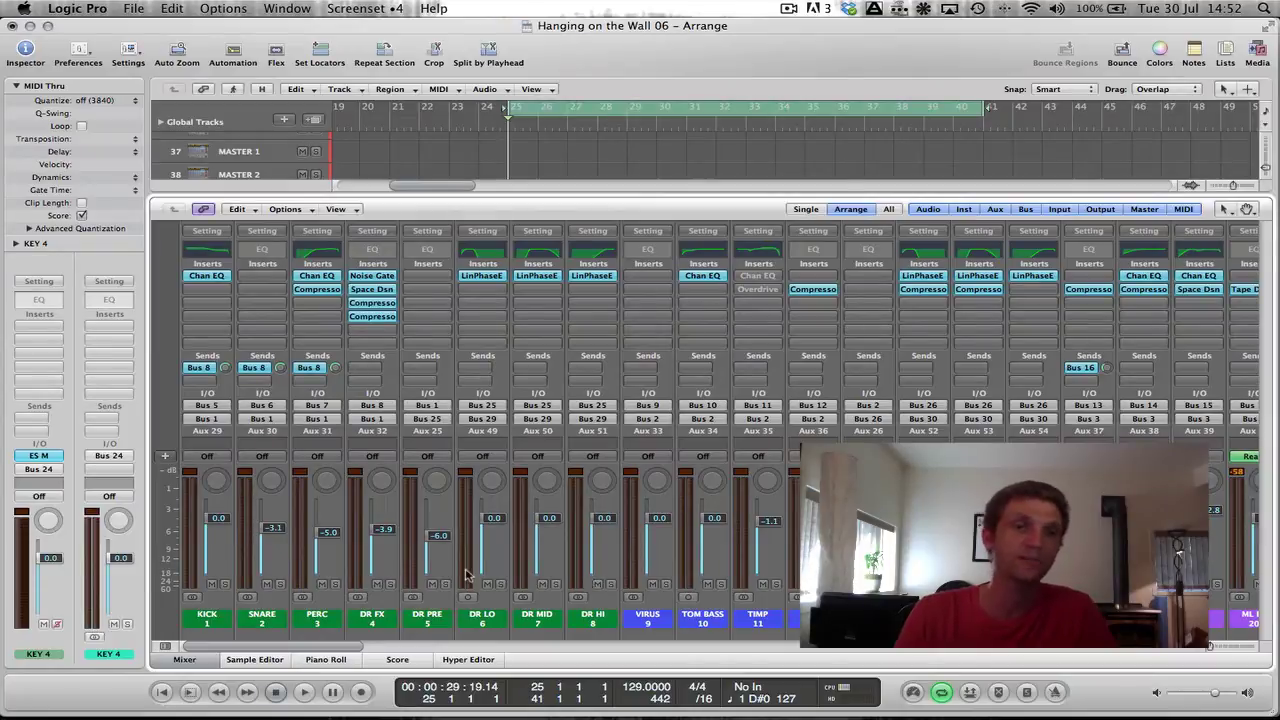
pyautogui.click(208, 630)
pyautogui.click(264, 628)
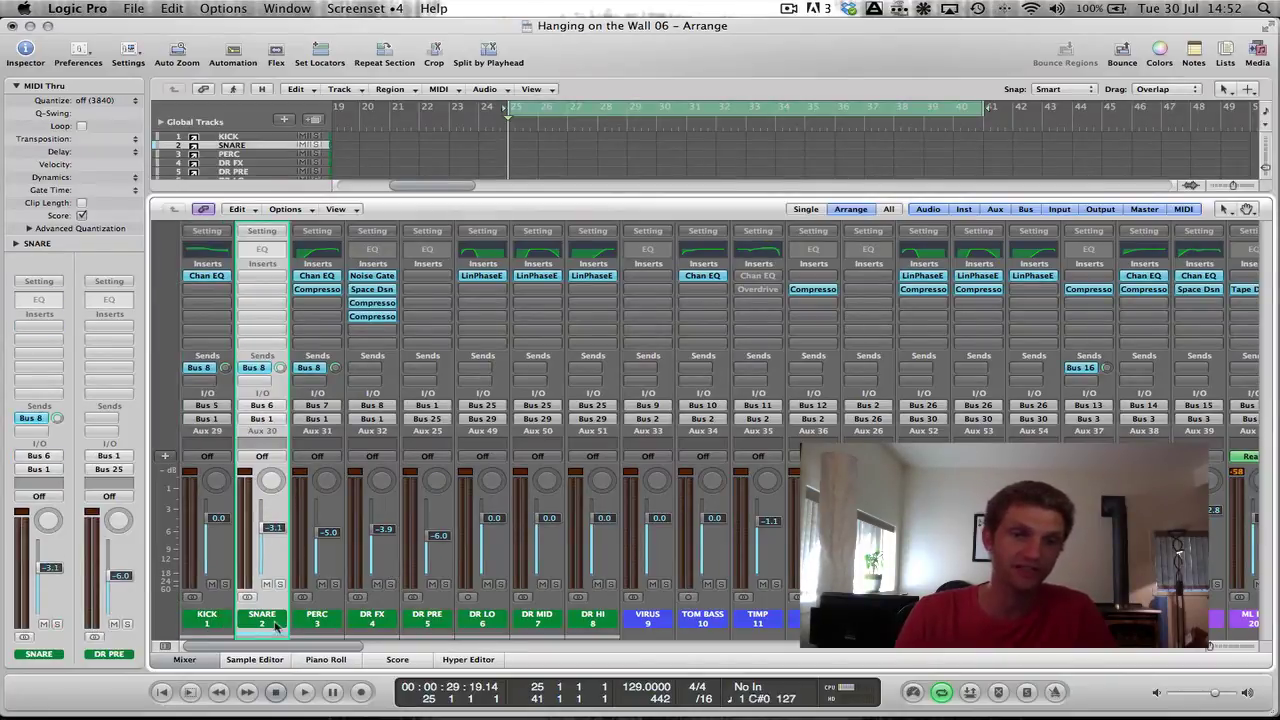
pyautogui.click(314, 626)
pyautogui.click(366, 622)
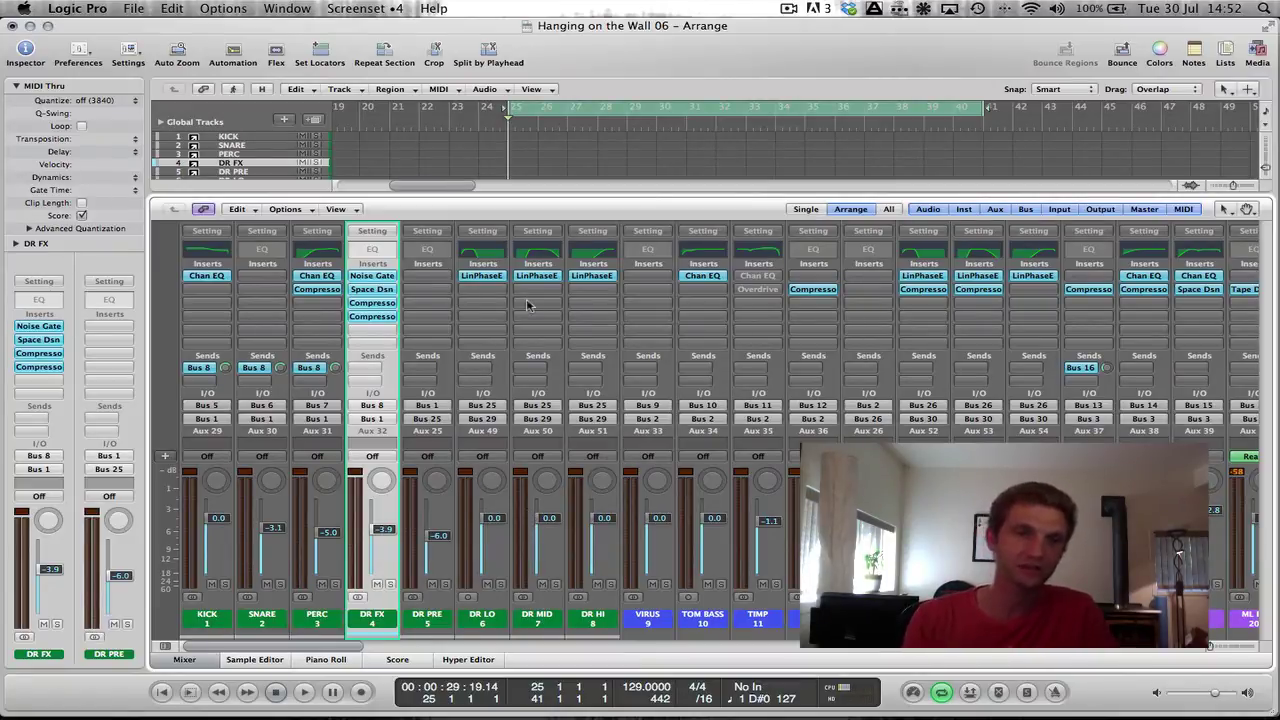
# Inspect the side-chain source options of the first Compressor on the DR FX channel.
pyautogui.click(366, 303)
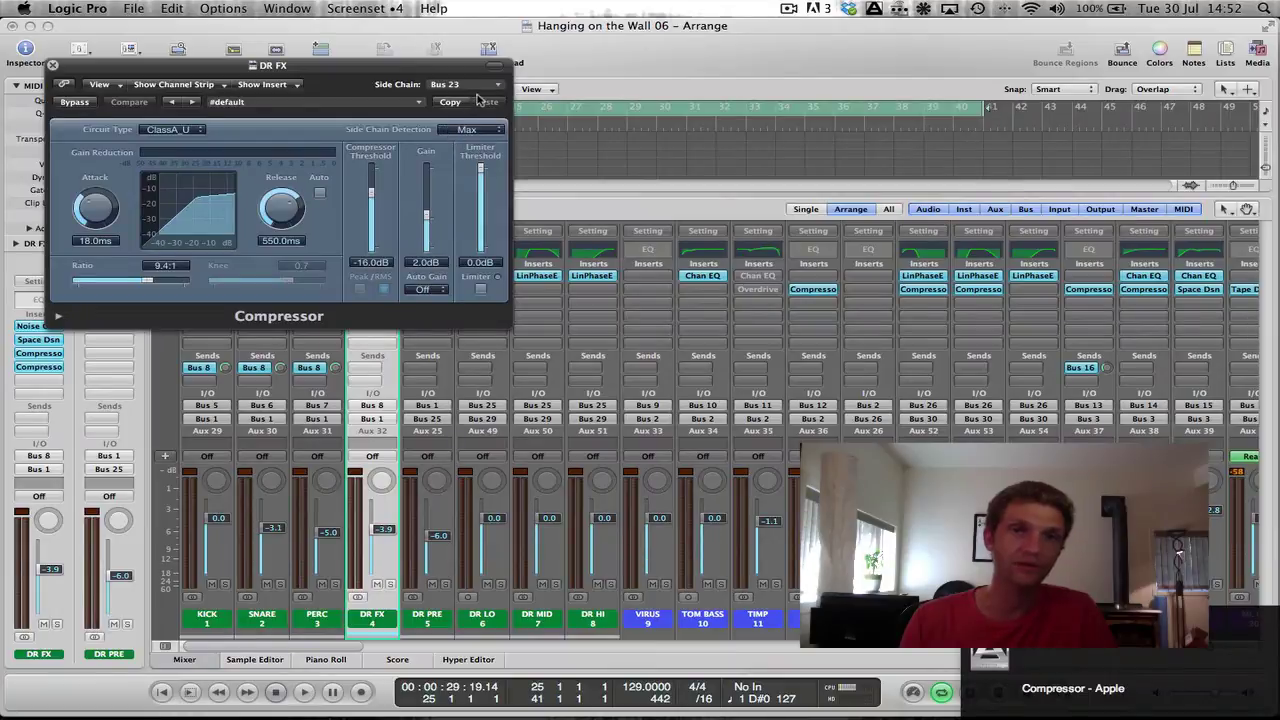
pyautogui.click(490, 86)
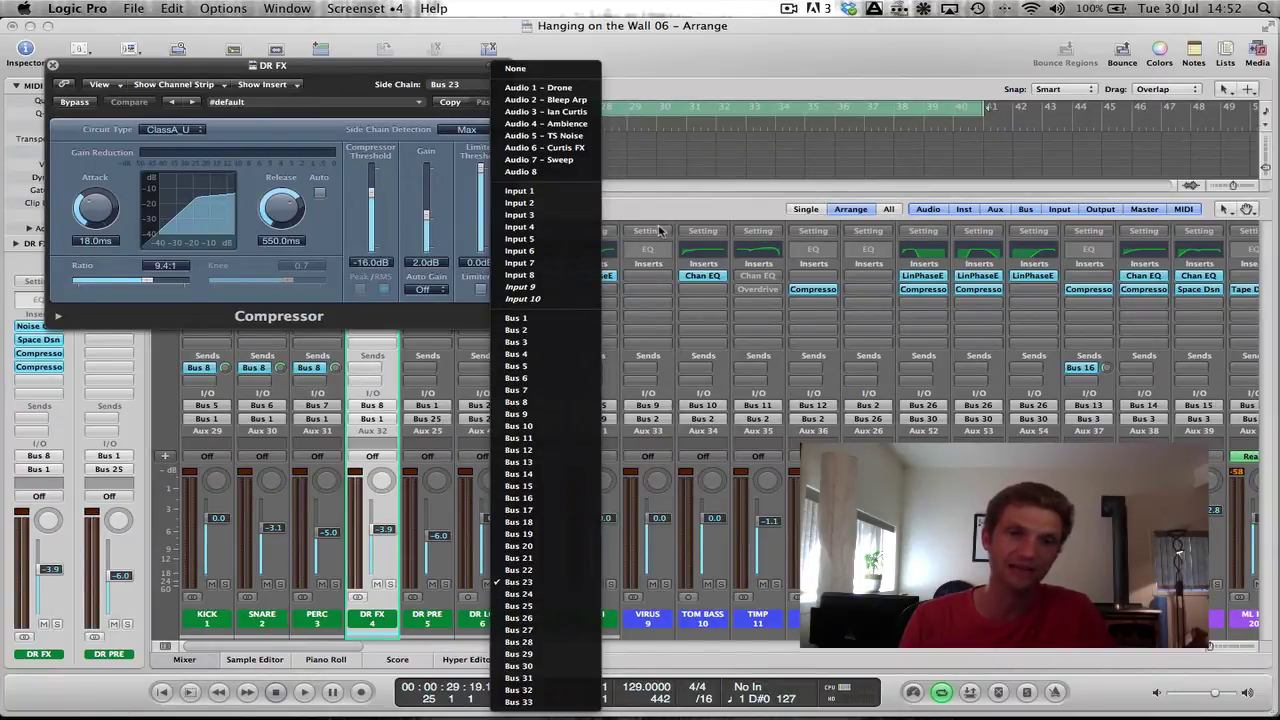
pyautogui.click(645, 207)
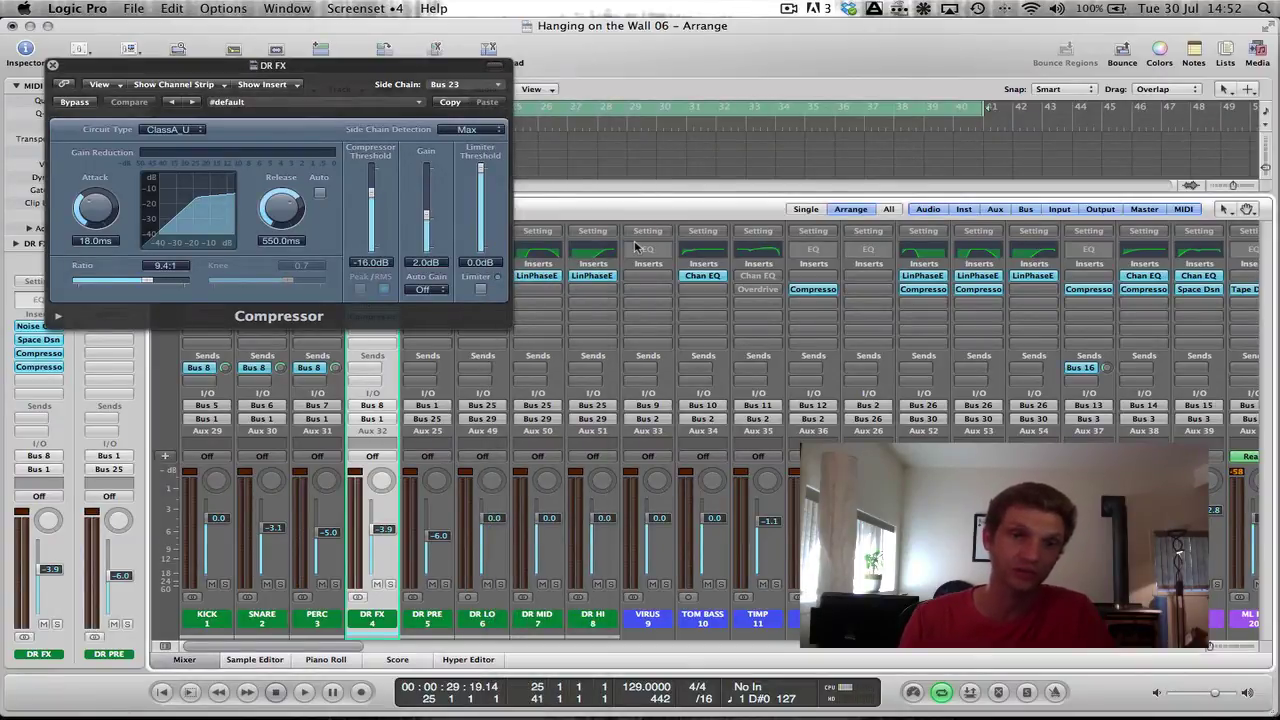
pyautogui.click(52, 65)
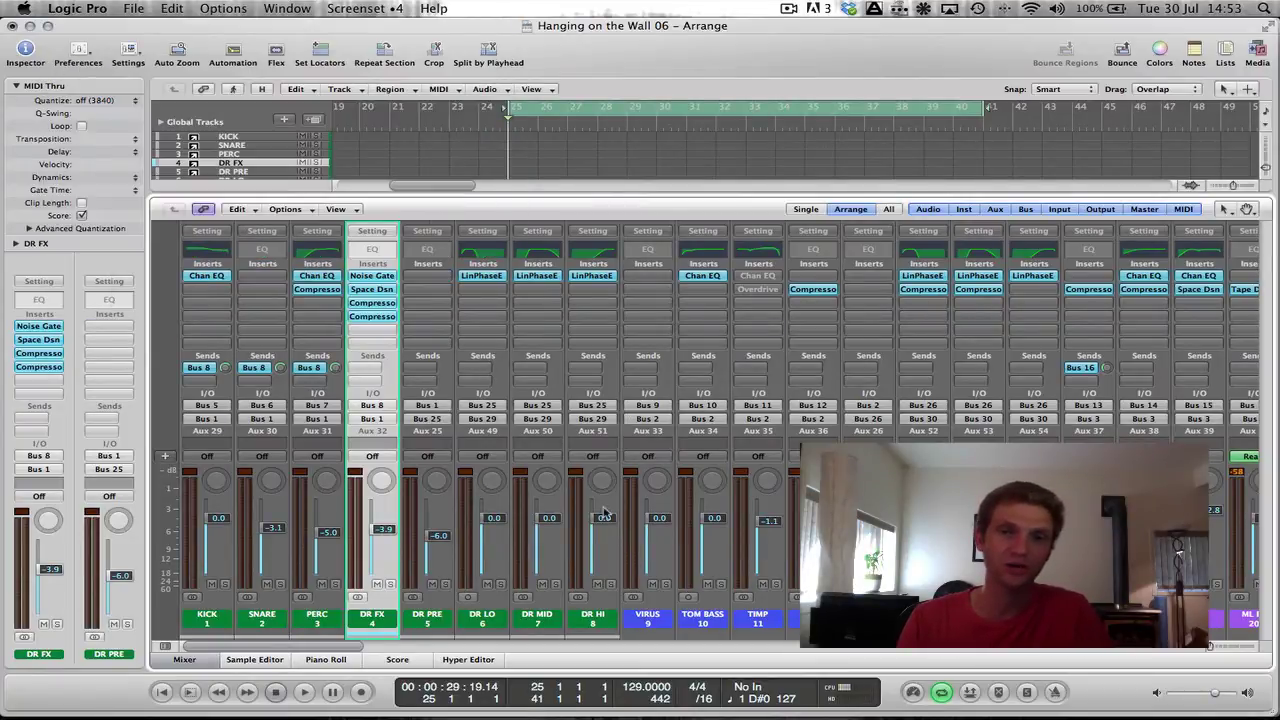
# Look at the Virus TI Snow instrument on the VIRUS channel in the mixer and close its window.
pyautogui.hscroll(15, 604, 514)
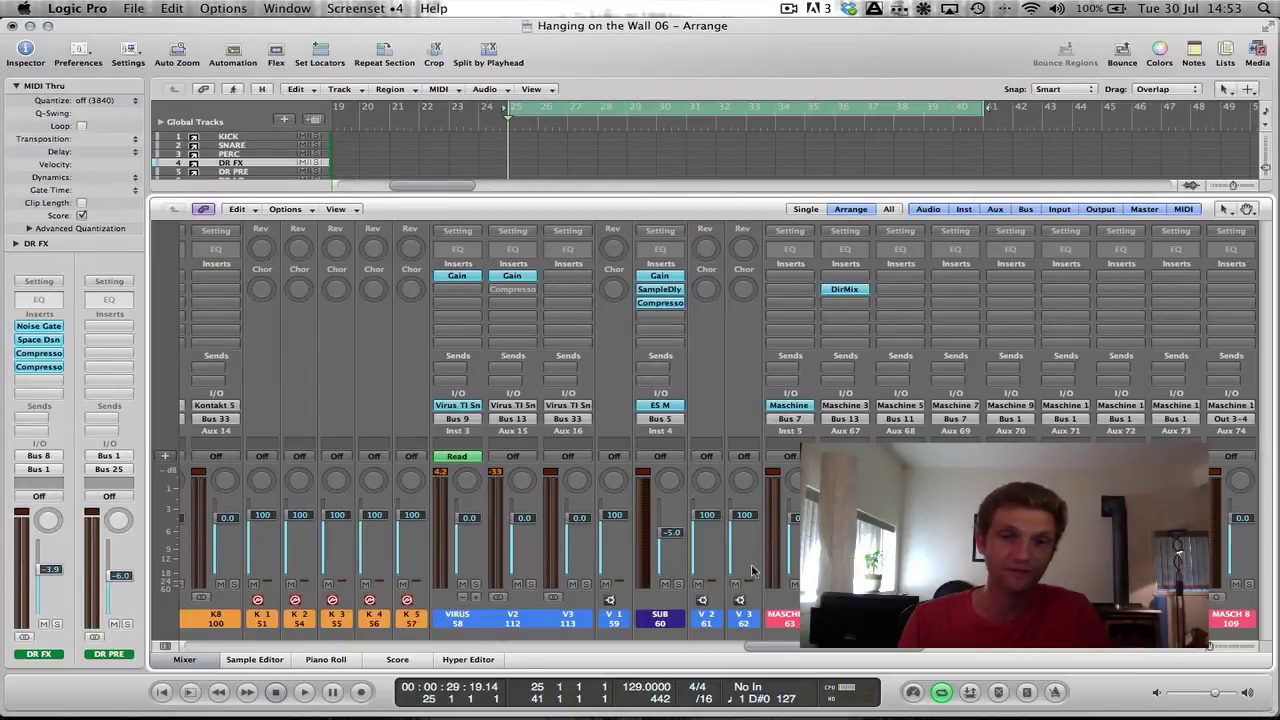
pyautogui.click(460, 406)
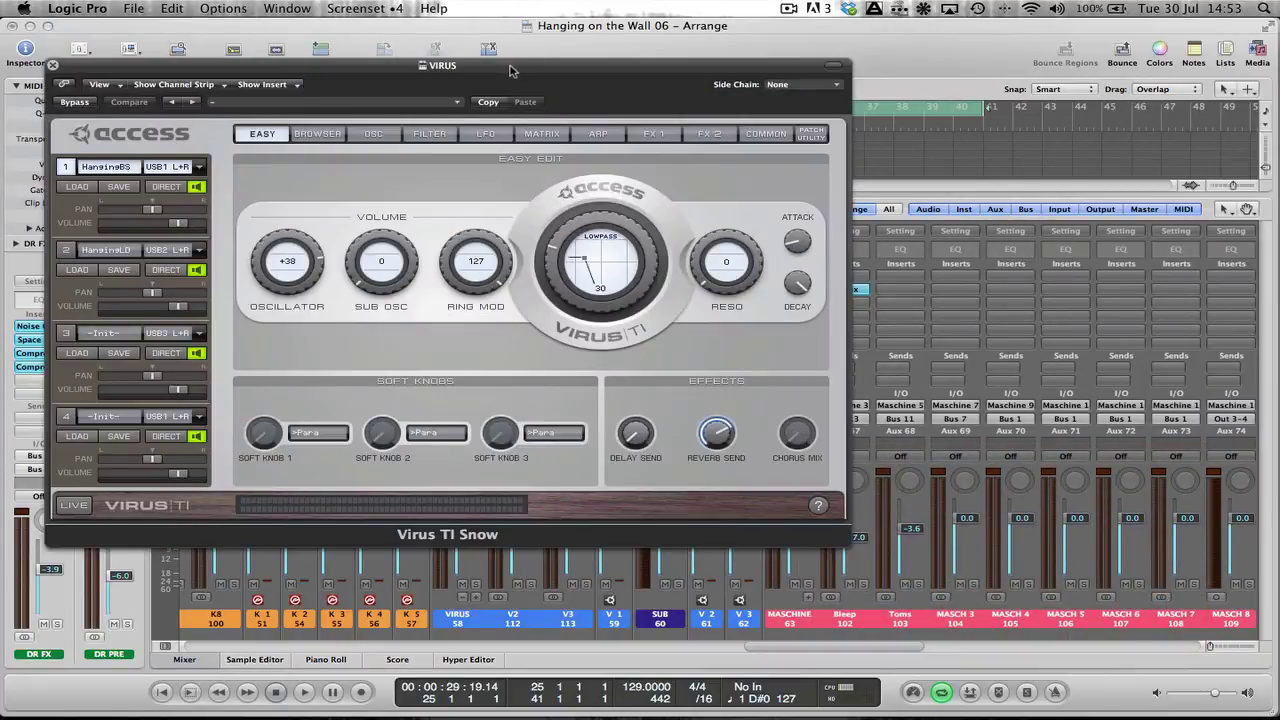
pyautogui.moveTo(510, 70); pyautogui.dragTo(848, 81)
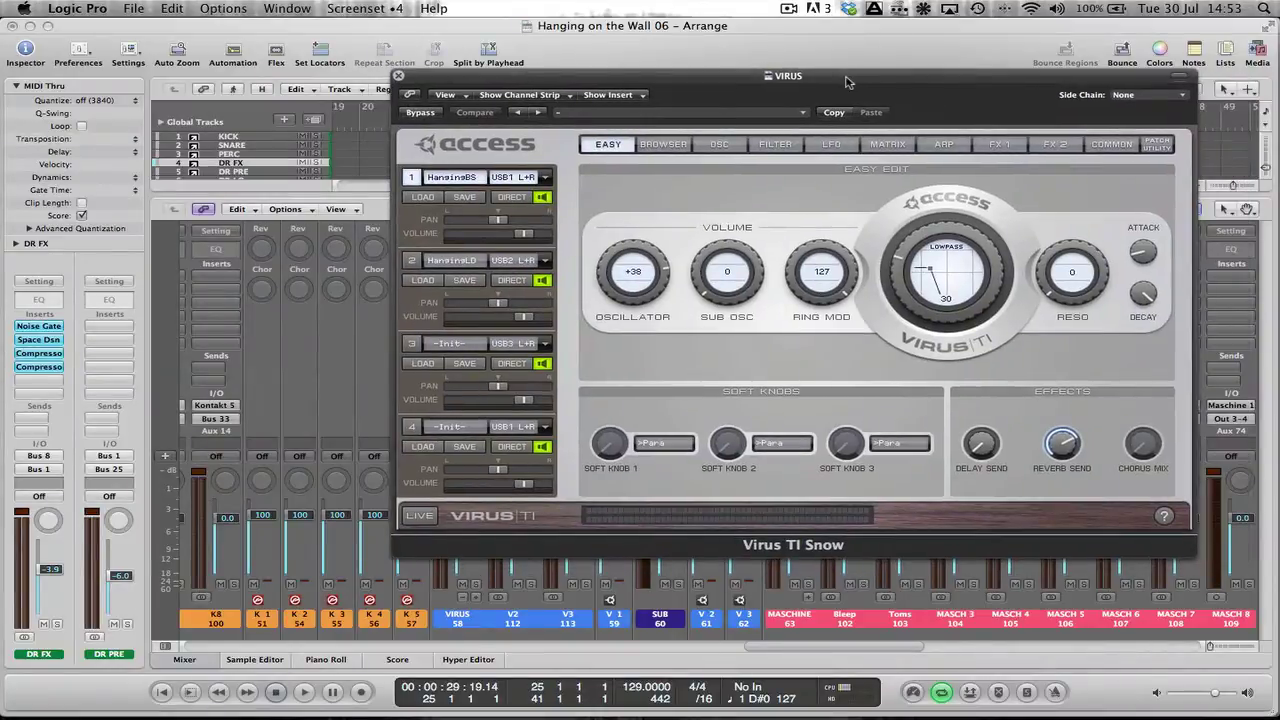
pyautogui.press('super')
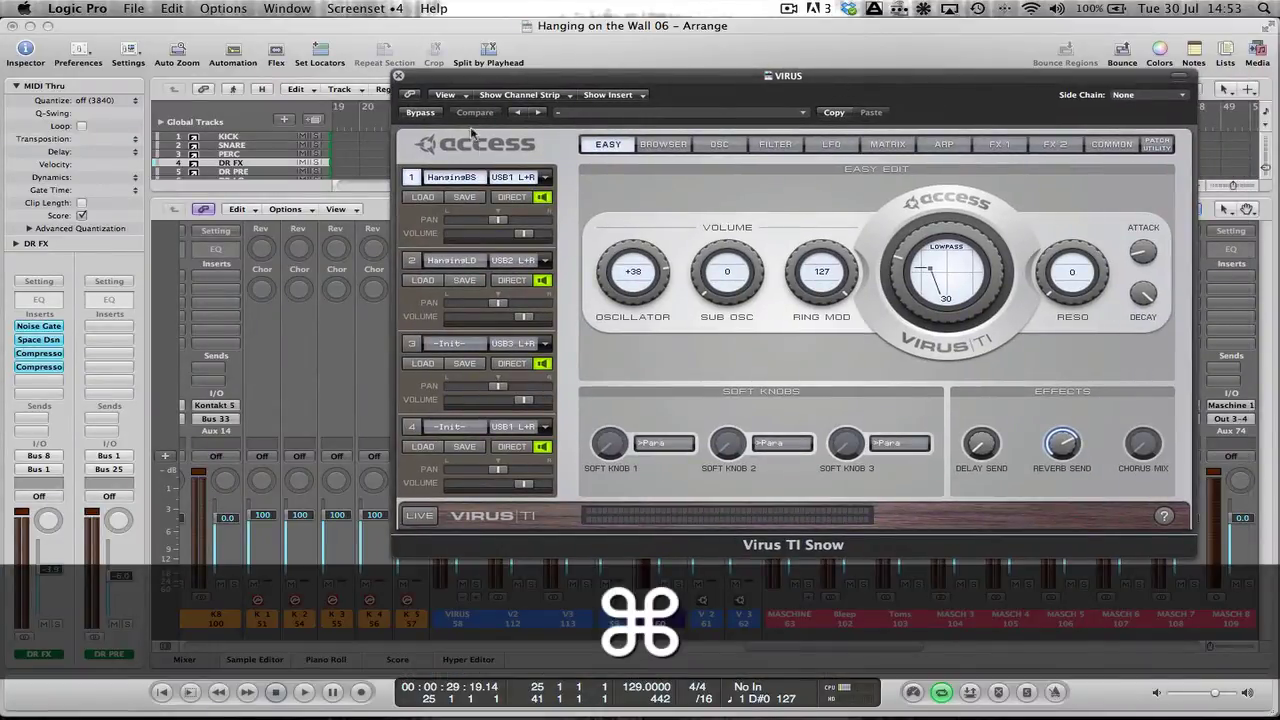
pyautogui.press('super+w')
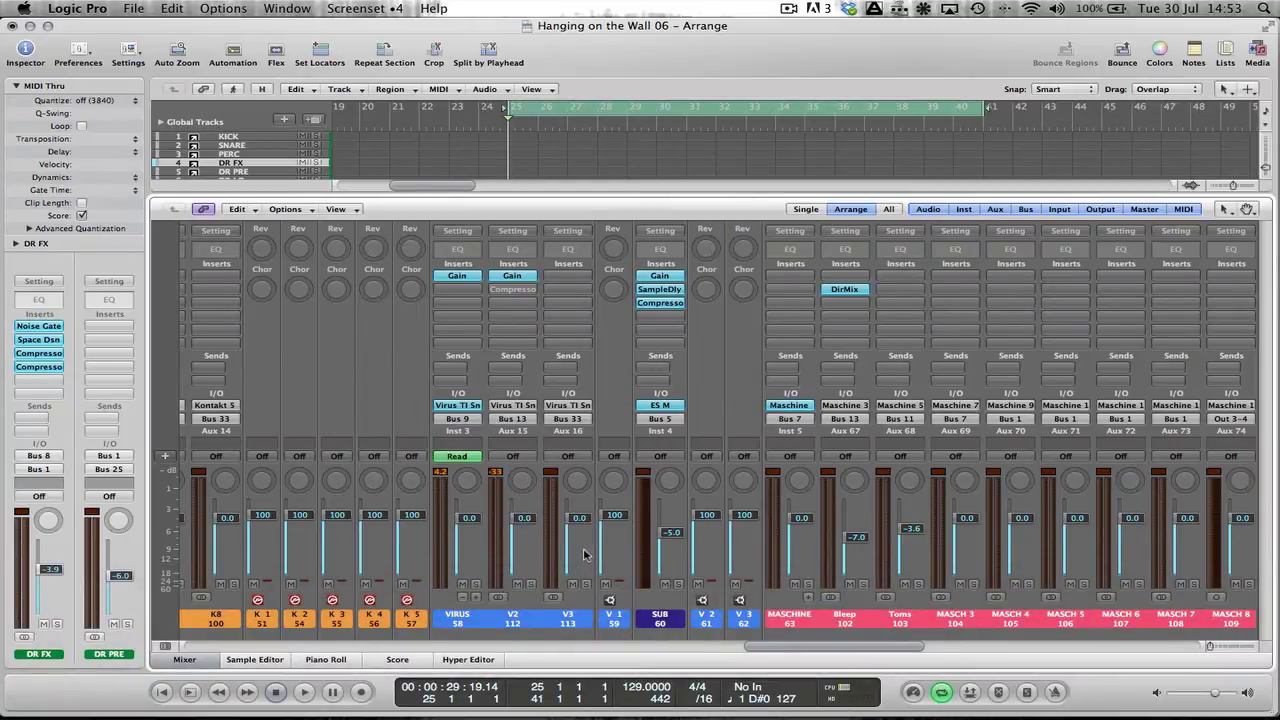
pyautogui.hscroll(-20, 586, 555)
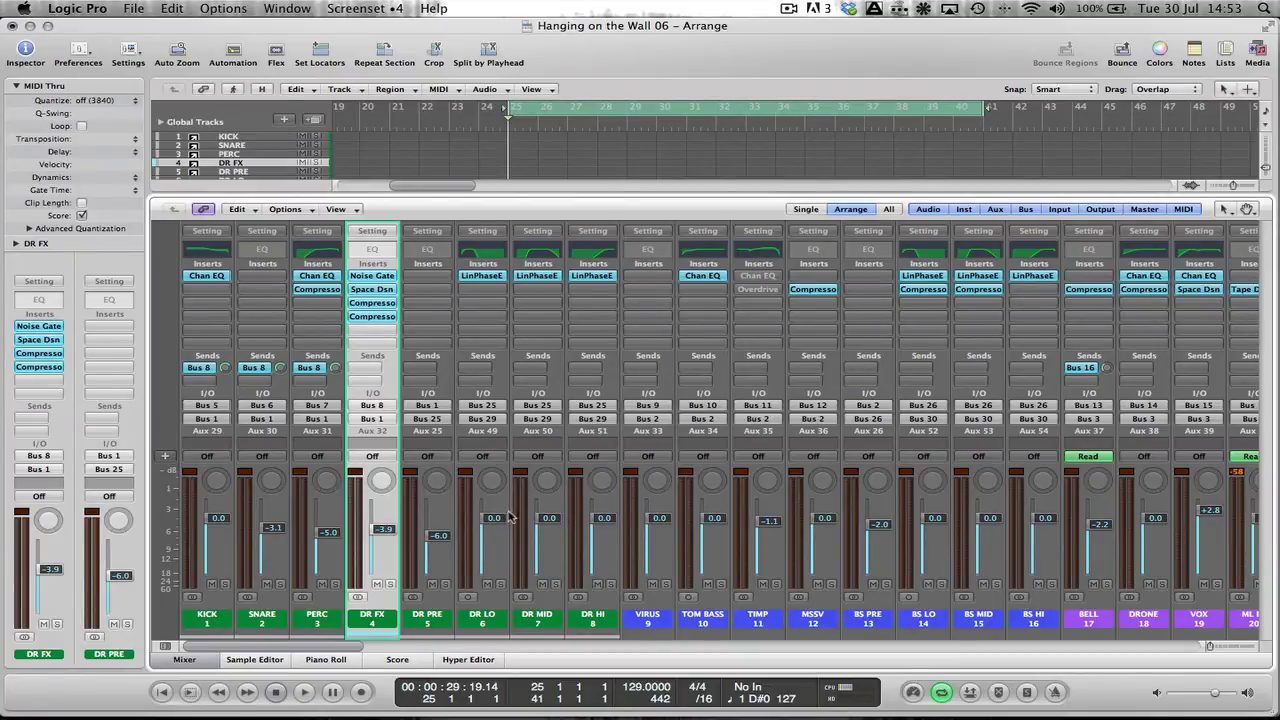
# Hide the mixer and examine the output routing of the KEY 1 to KEY 4 tracks in the arrangement.
pyautogui.press('x')
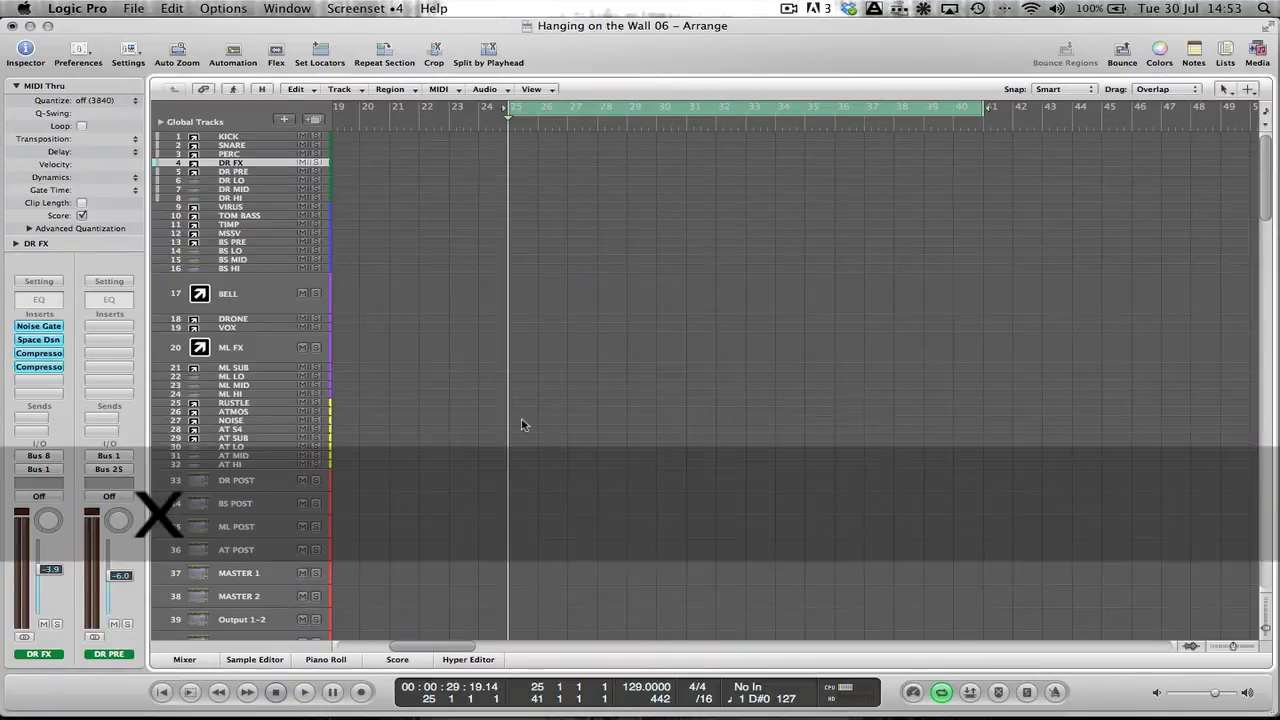
pyautogui.scroll(-6, 491, 373)
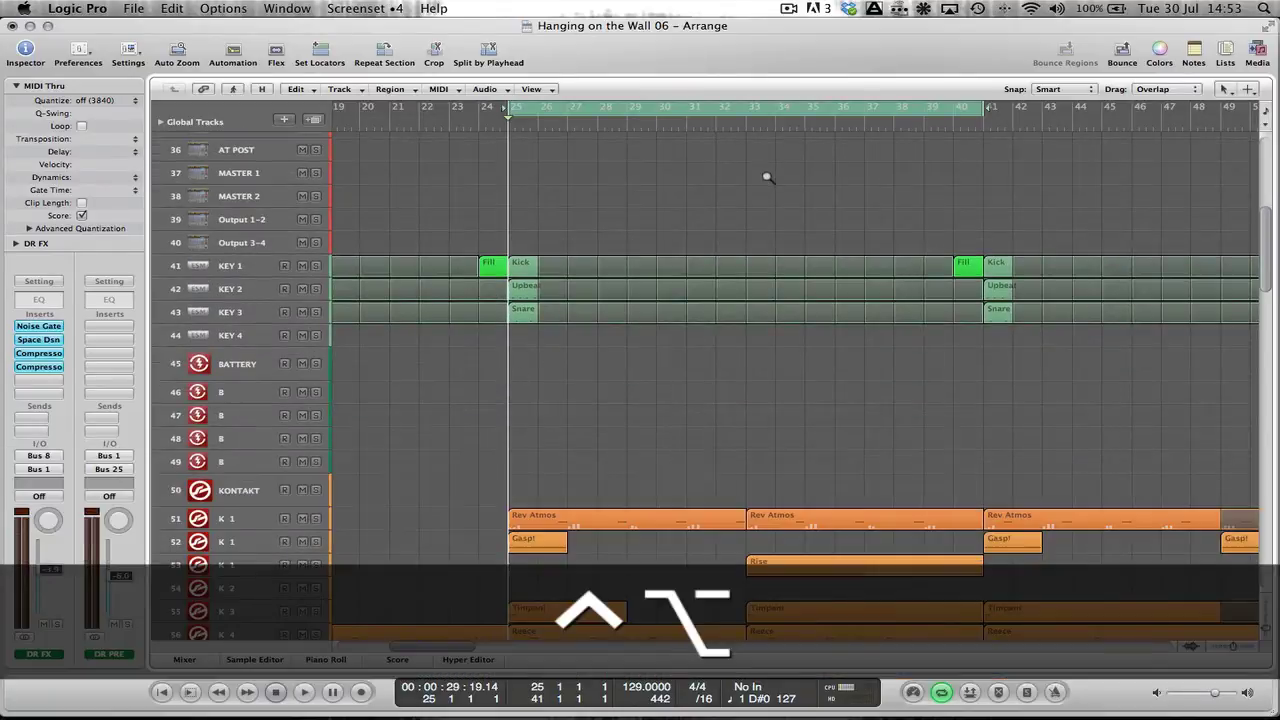
pyautogui.moveTo(766, 177); pyautogui.dragTo(387, 430)
pyautogui.click(223, 330)
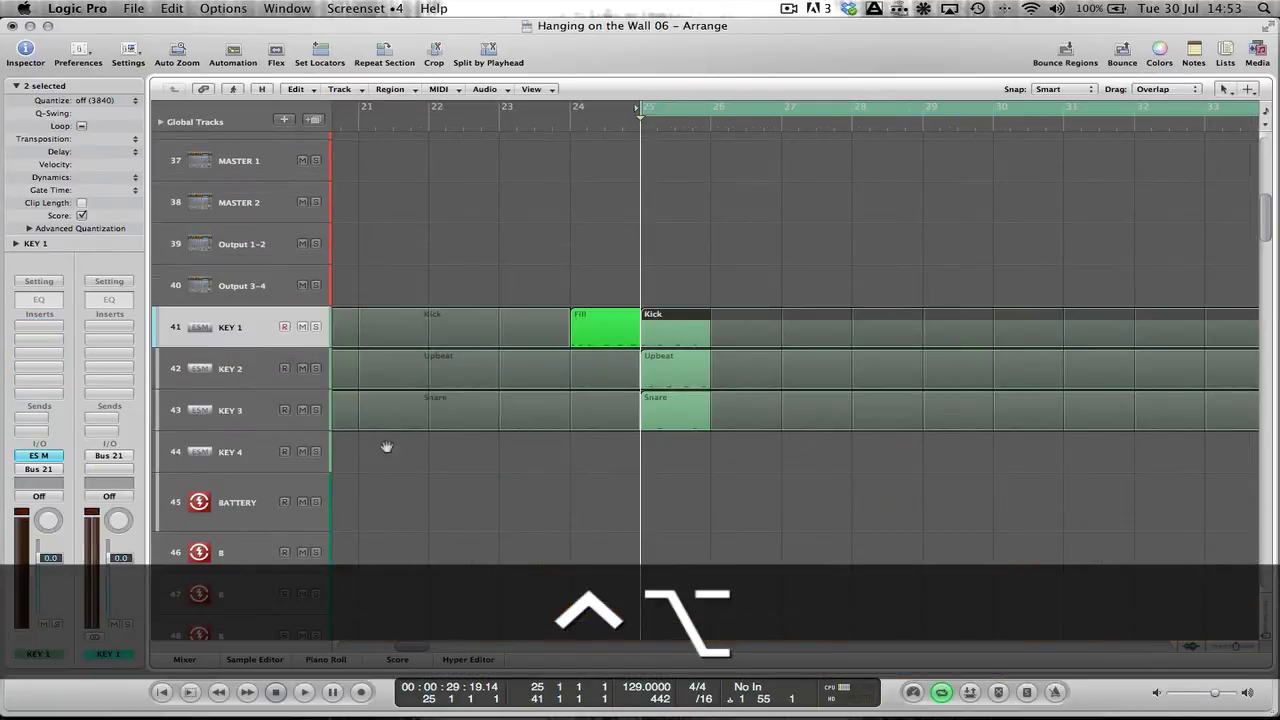
pyautogui.click(226, 370)
pyautogui.click(233, 411)
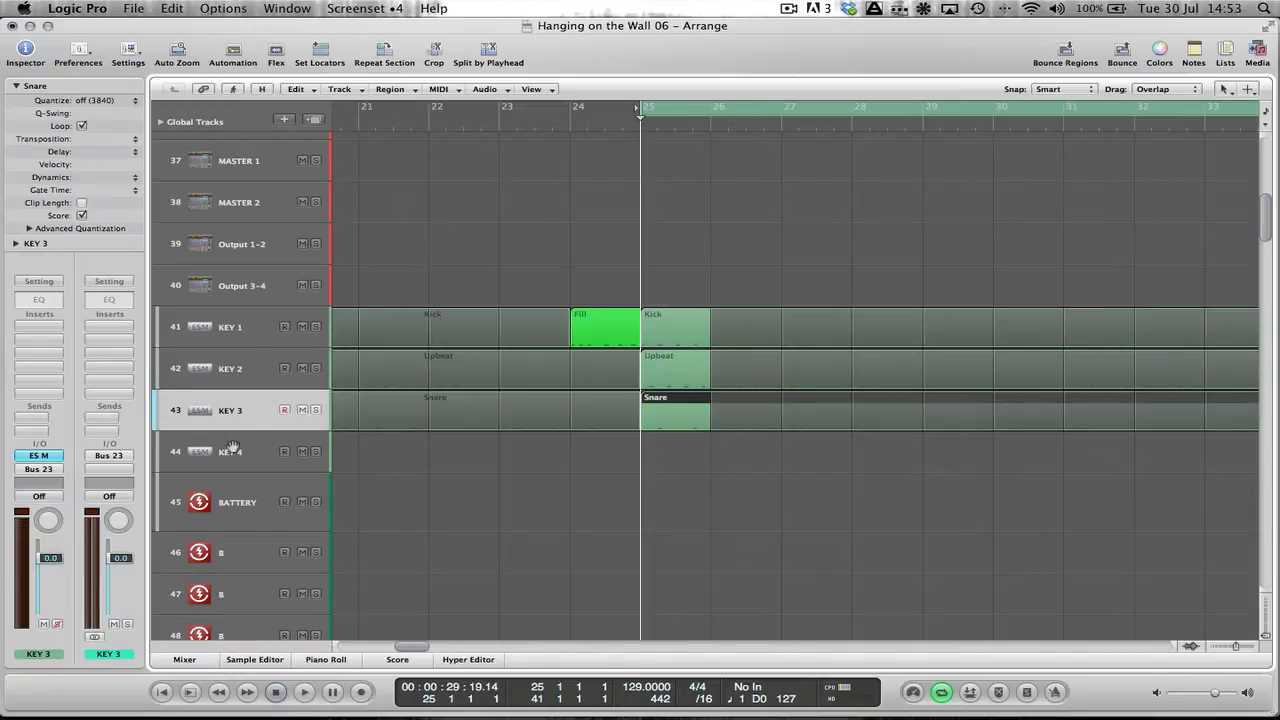
pyautogui.click(235, 443)
pyautogui.click(244, 333)
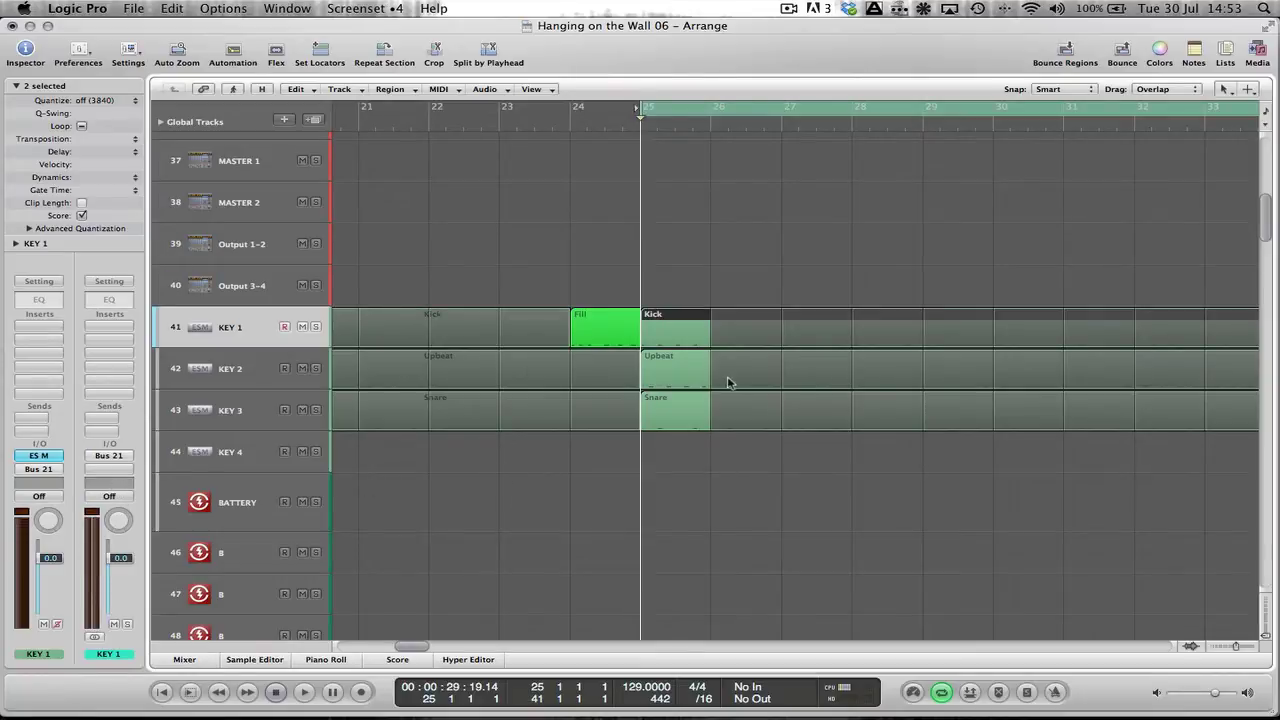
pyautogui.click(559, 291)
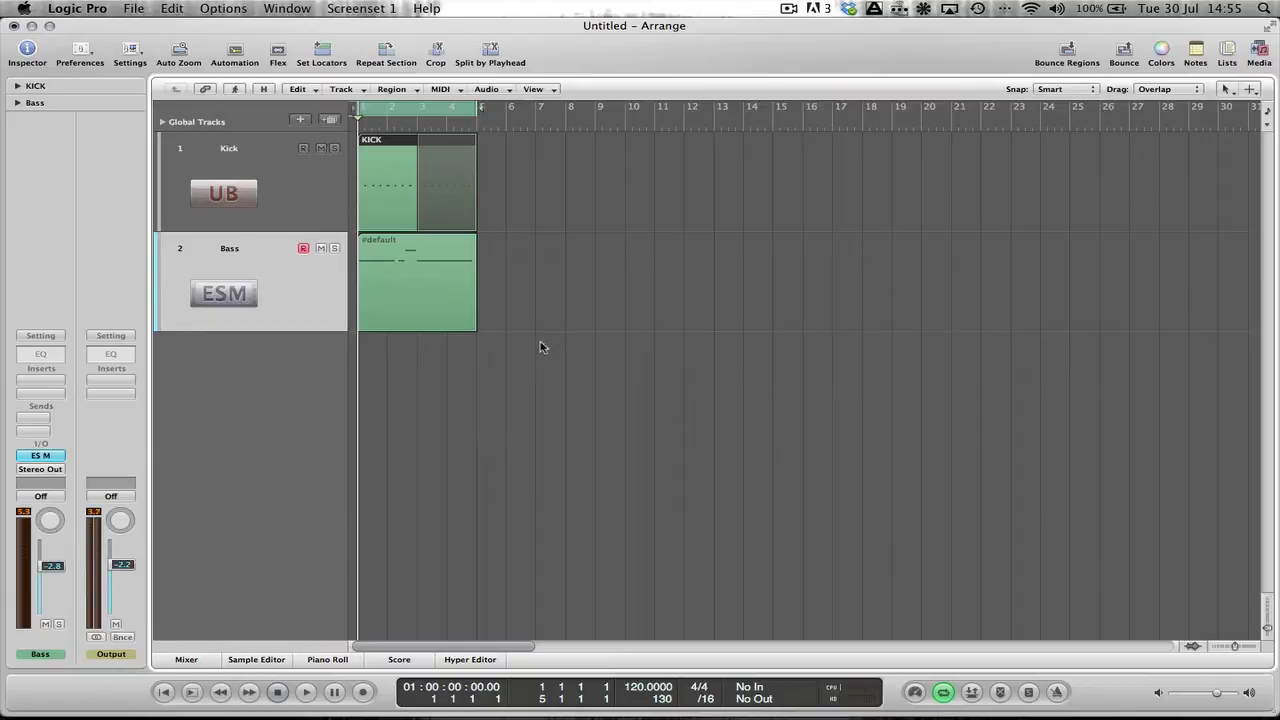
# Play back the kick and bass loop, stop it and return the playhead to the start.
pyautogui.press('space')
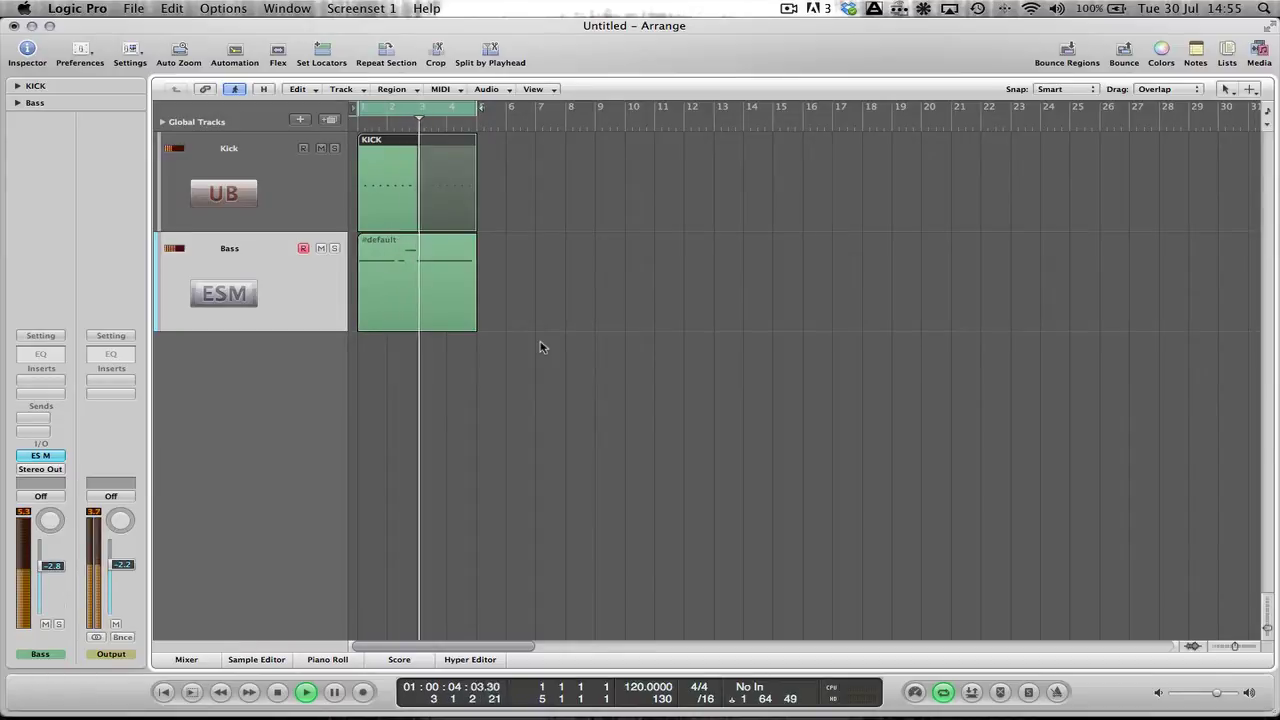
pyautogui.press('space')
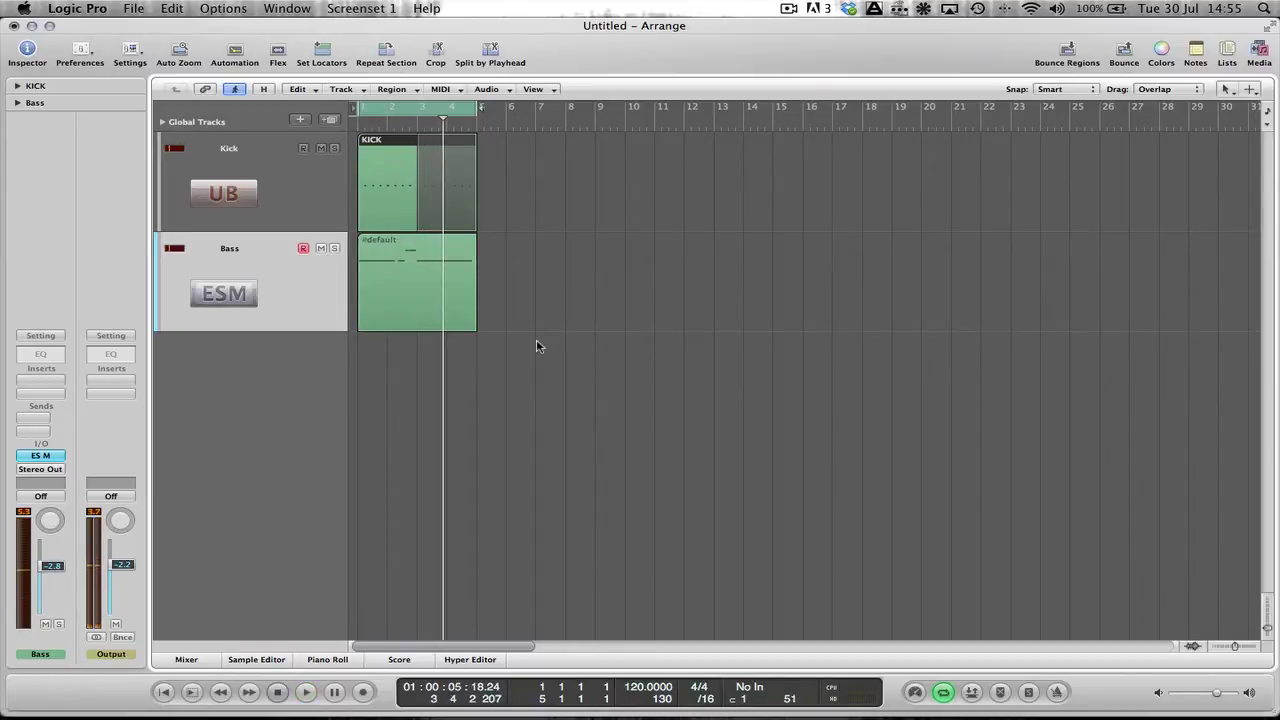
pyautogui.press('Return')
# Compare the Kick and Bass tracks by viewing their regions and channel strips.
pyautogui.press('z')
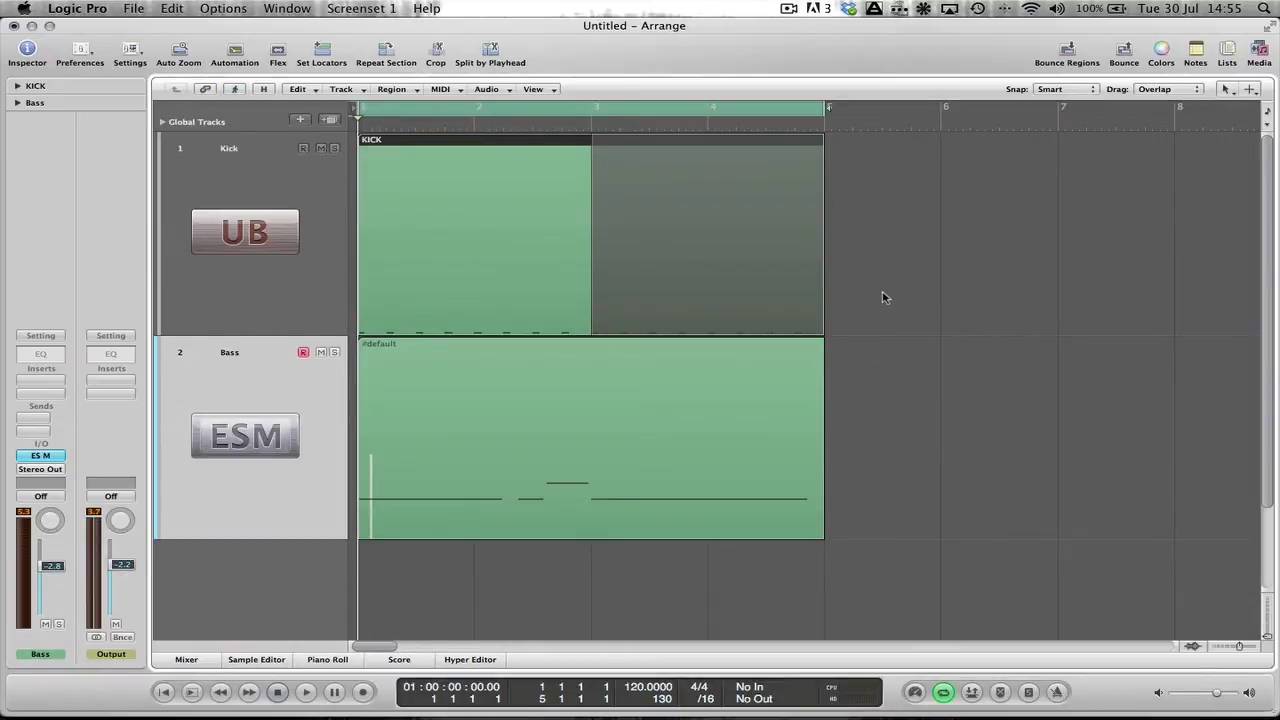
pyautogui.click(588, 438)
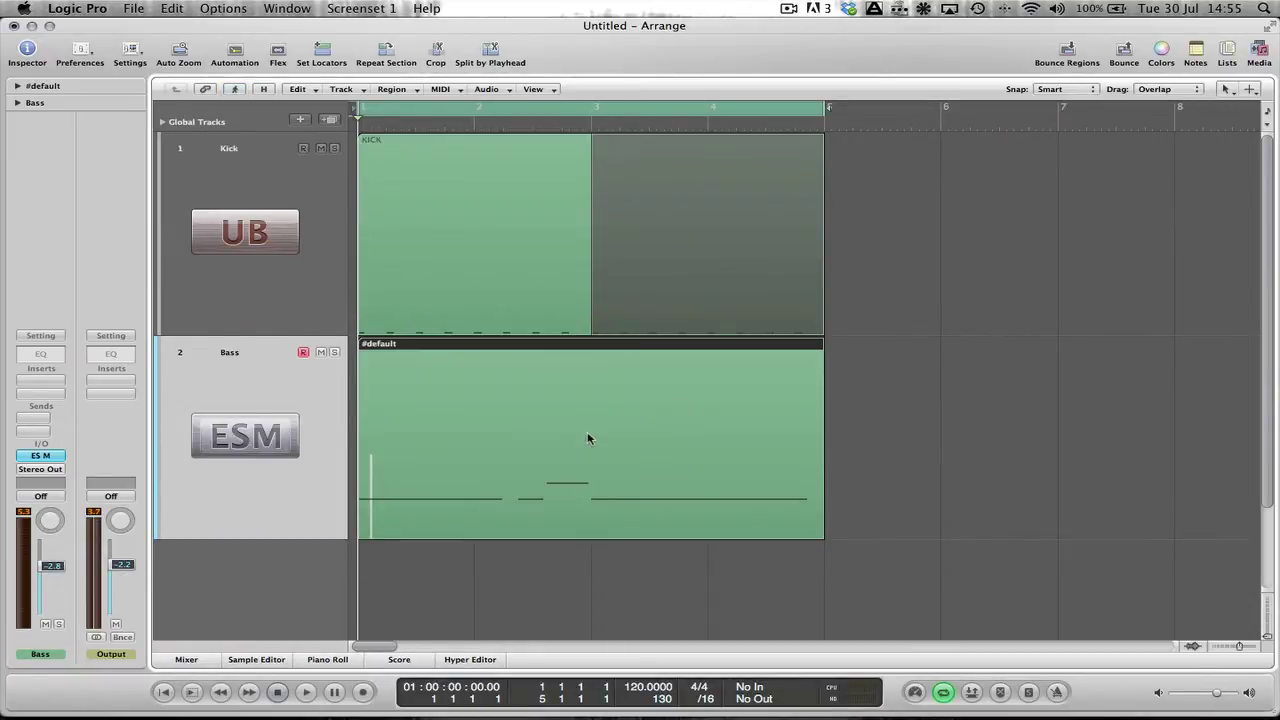
pyautogui.click(527, 288)
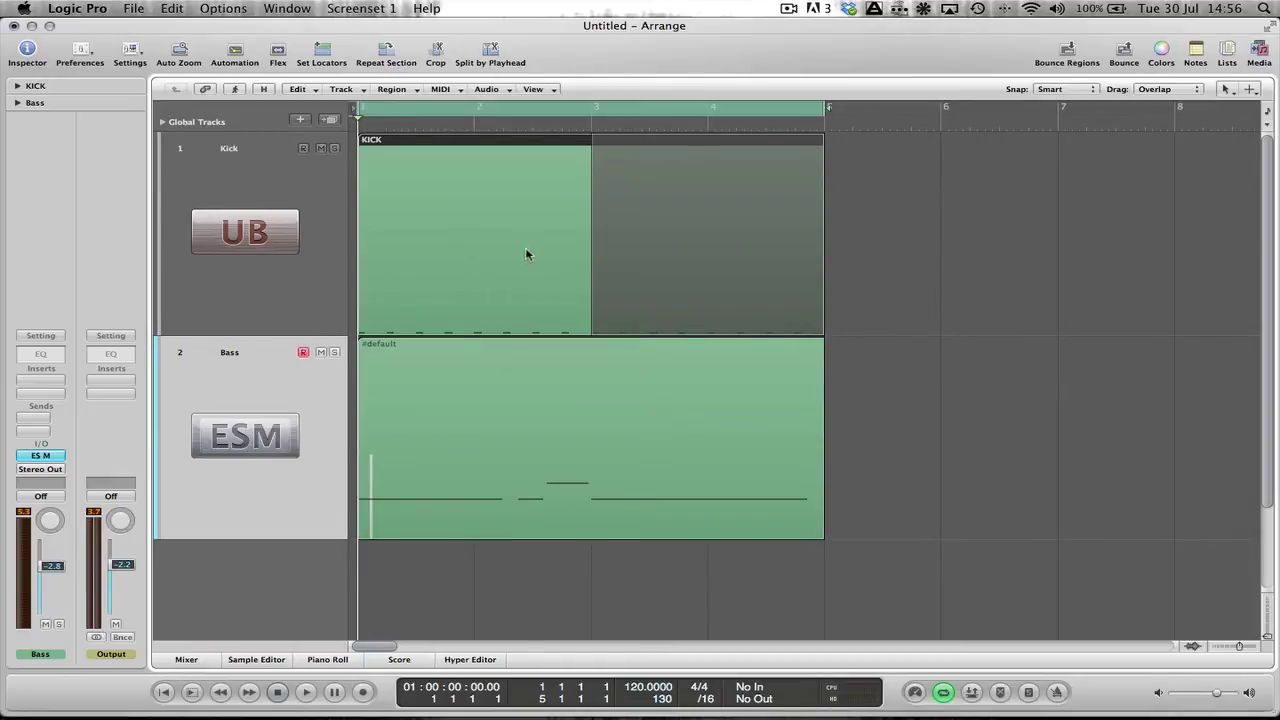
pyautogui.click(296, 244)
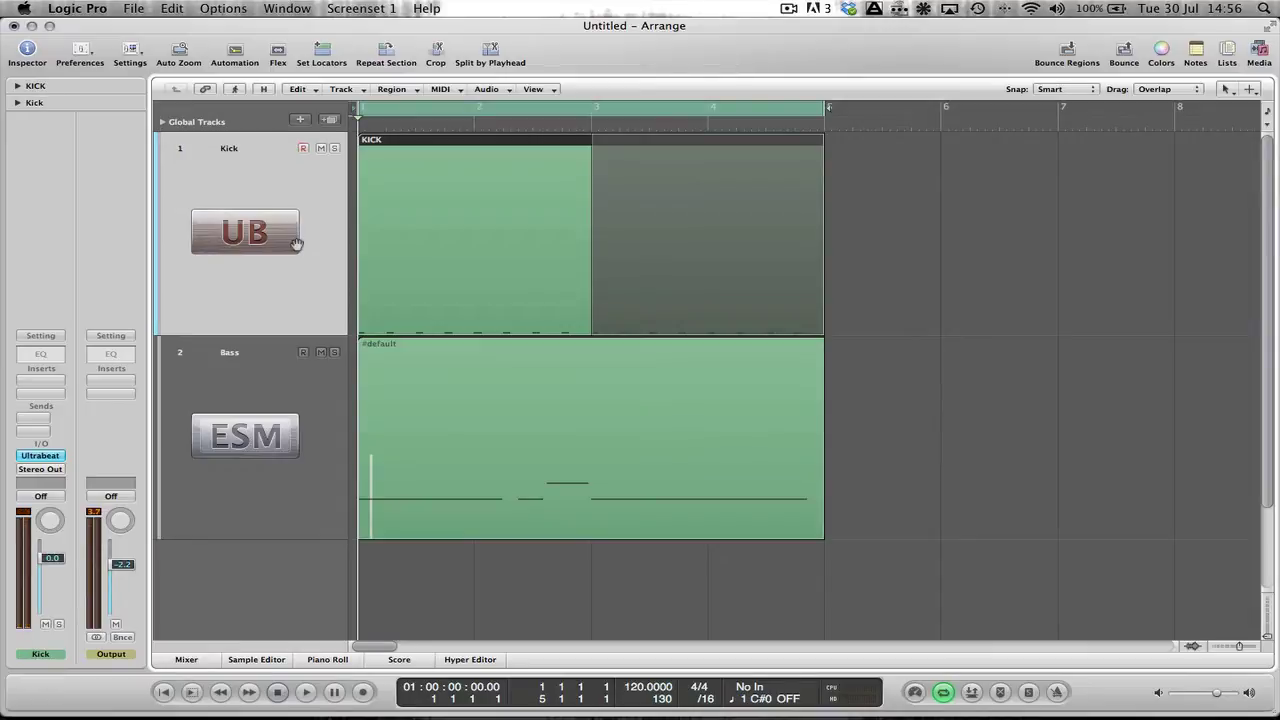
pyautogui.click(267, 470)
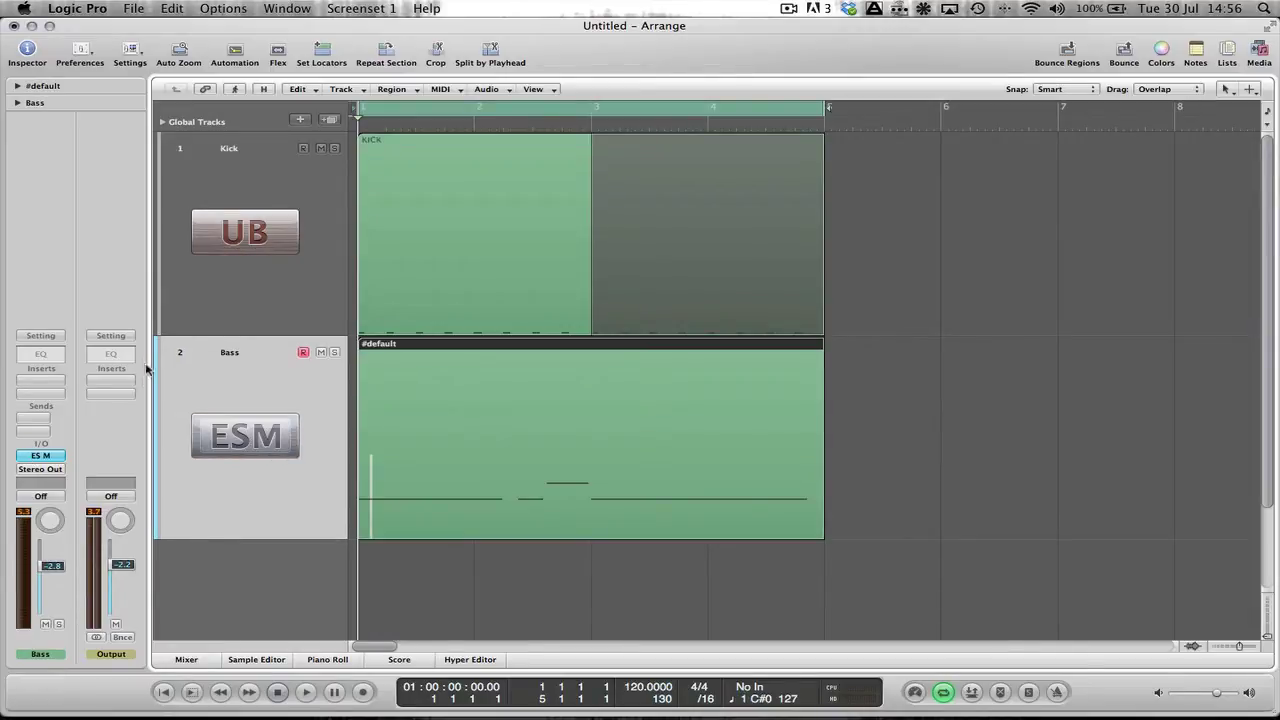
# Add a Bus 1 send at 0.0 dB to the Kick track and set the resulting Aux 1 channel to No Output.
pyautogui.click(233, 265)
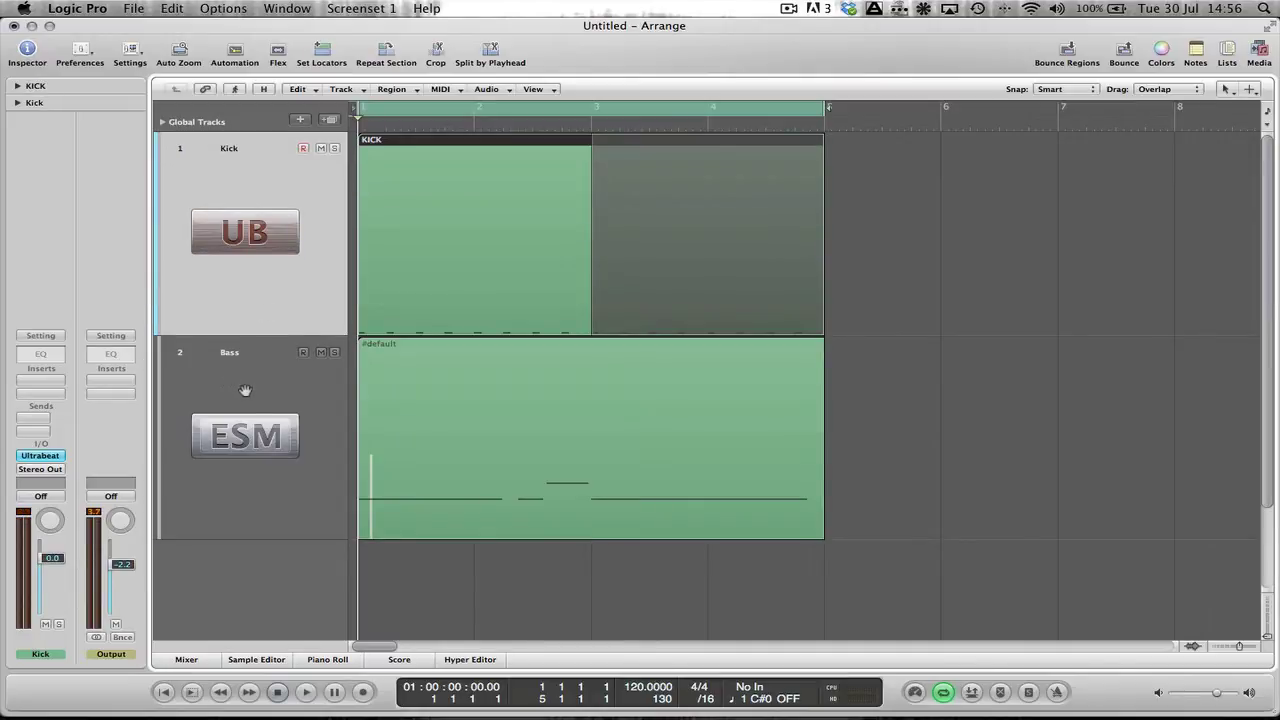
pyautogui.click(33, 418)
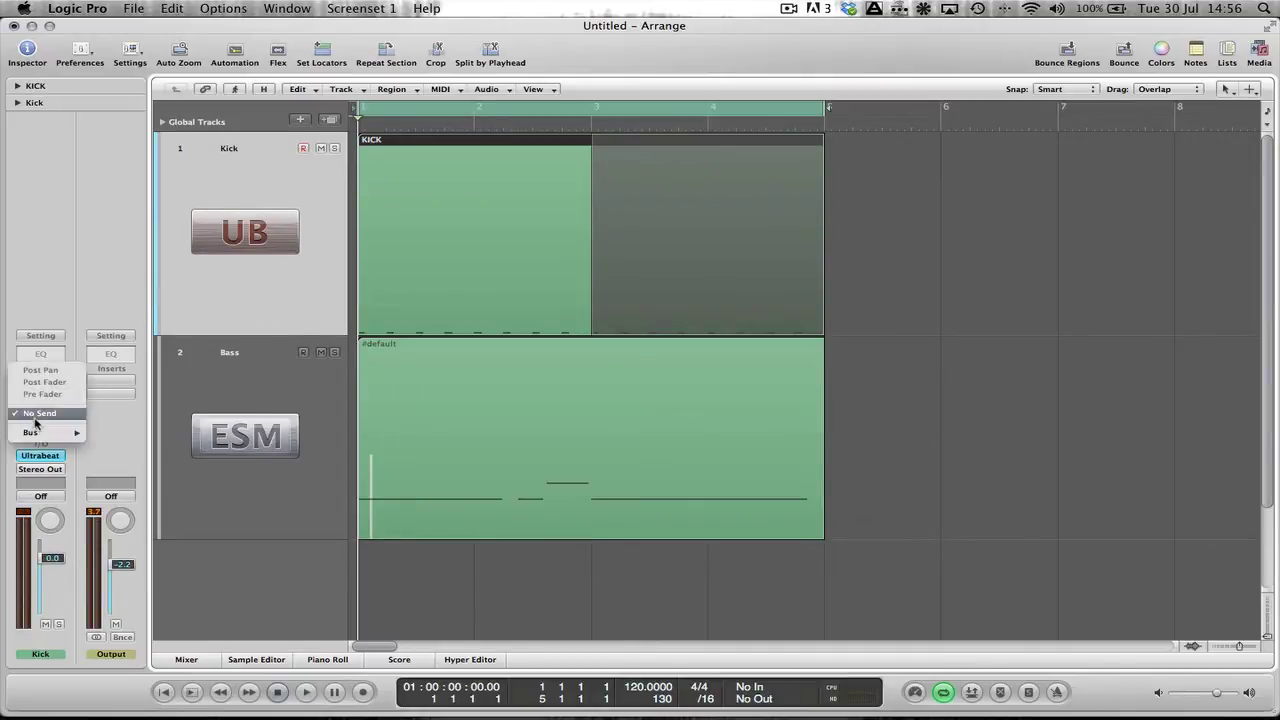
pyautogui.moveTo(34, 430)
pyautogui.click(112, 12)
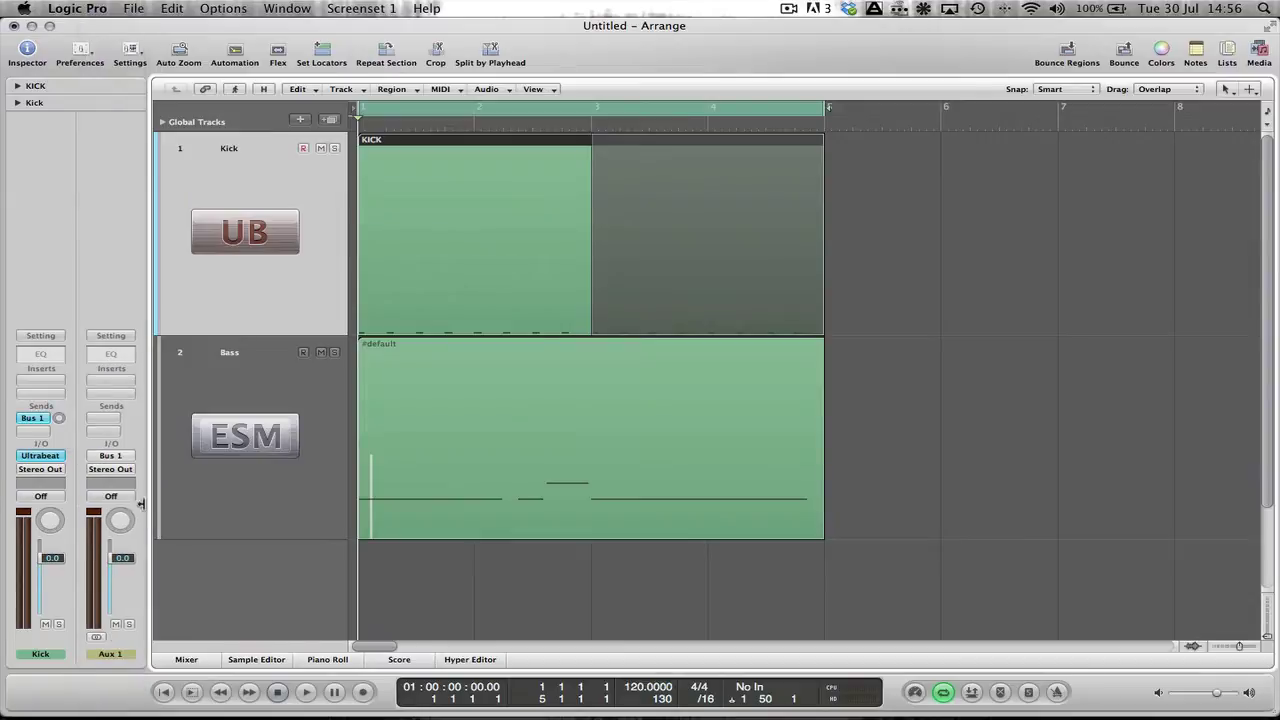
pyautogui.press('alt')
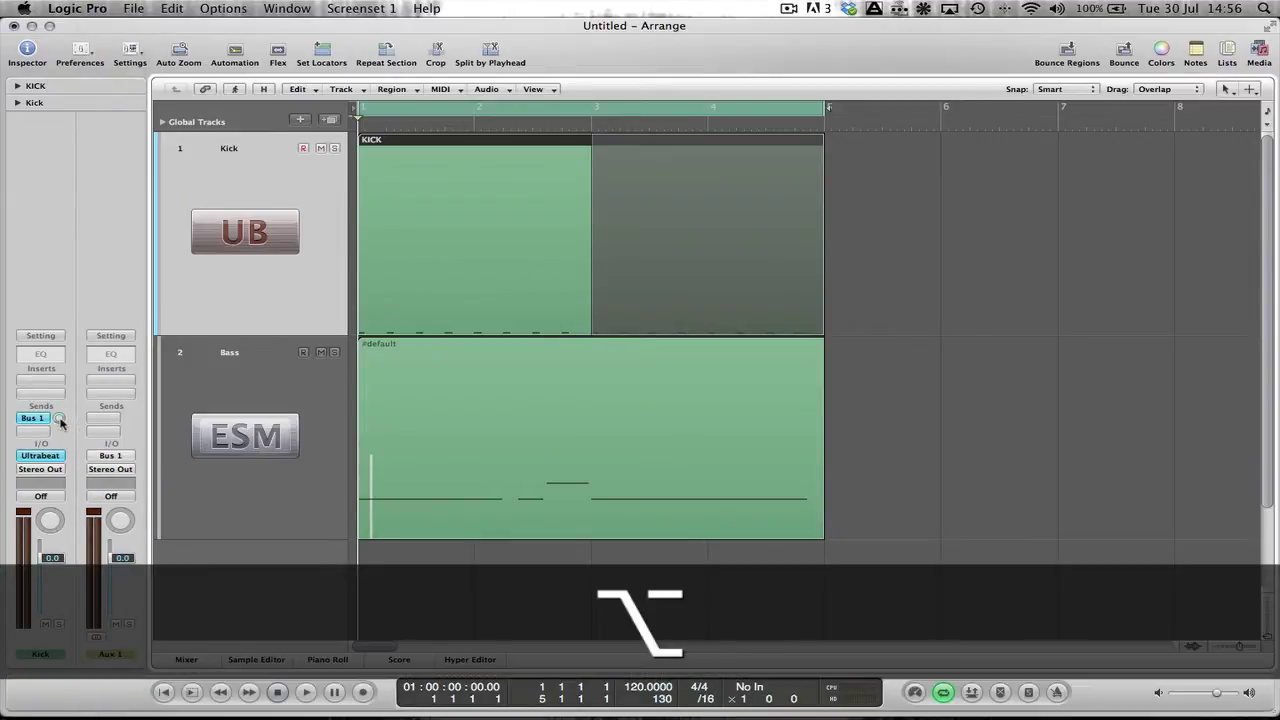
pyautogui.keyDown('alt'); pyautogui.click(60, 422); pyautogui.keyUp('alt')
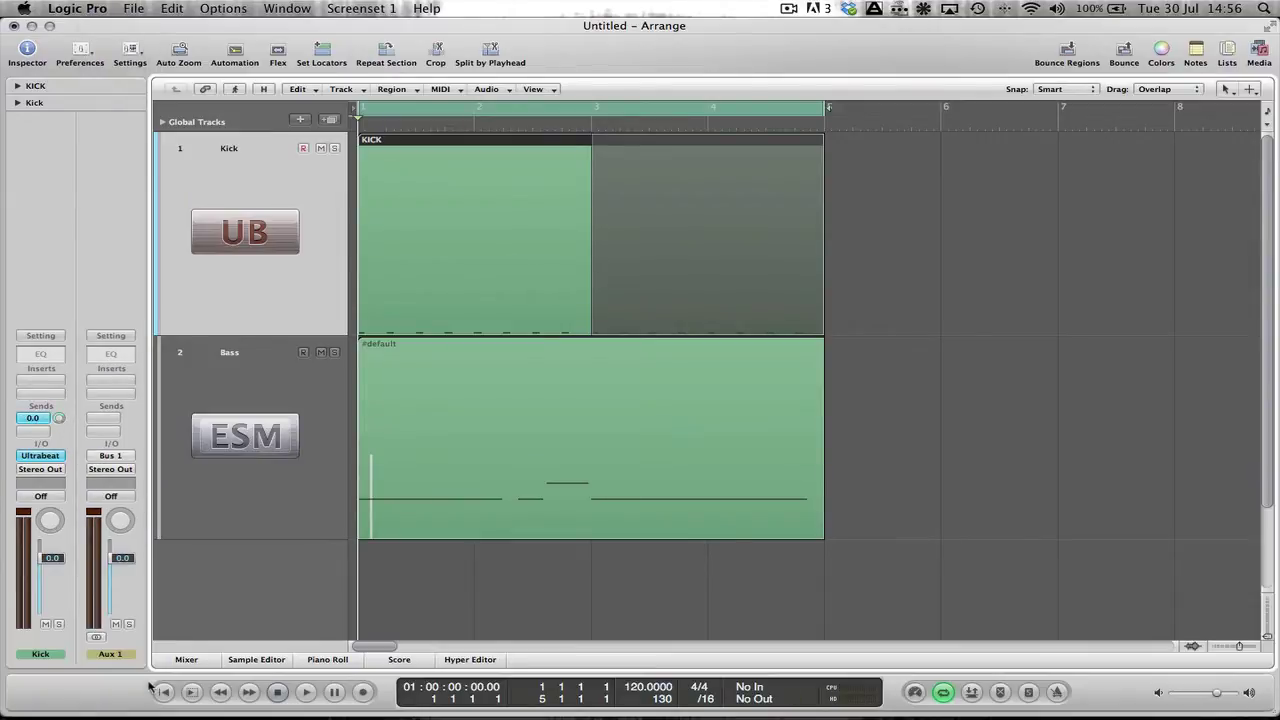
pyautogui.click(112, 470)
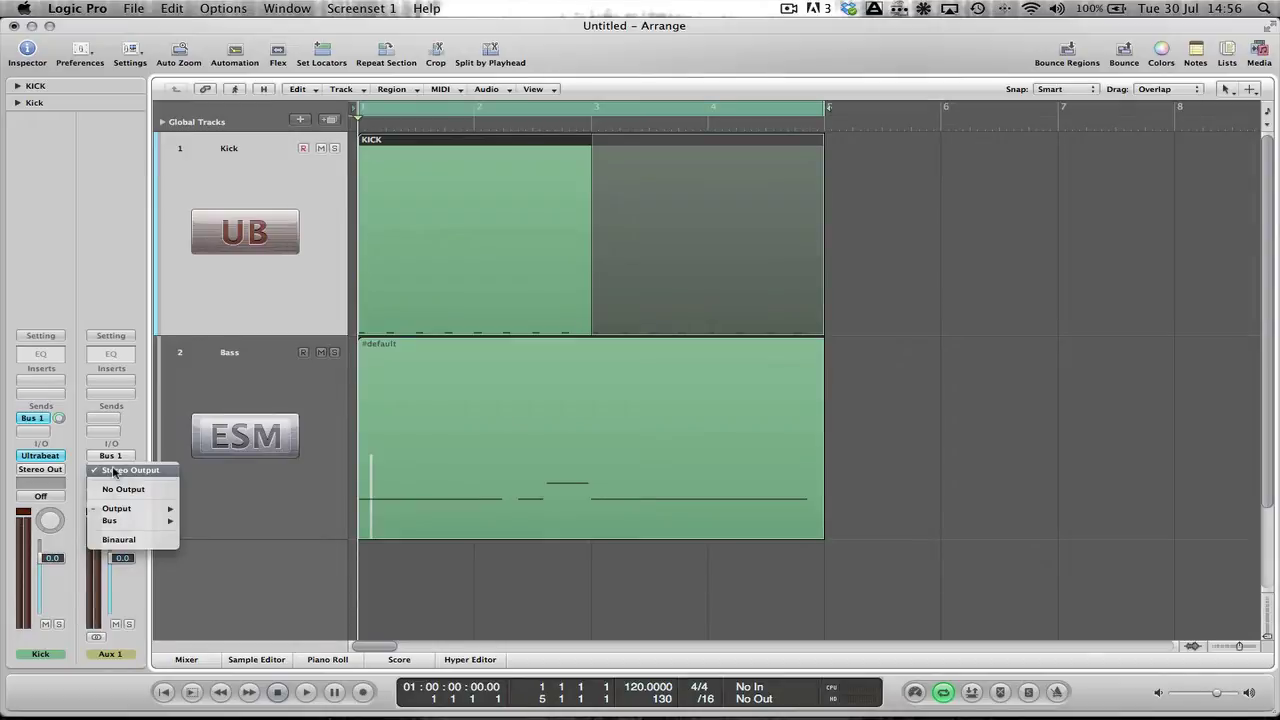
pyautogui.click(127, 489)
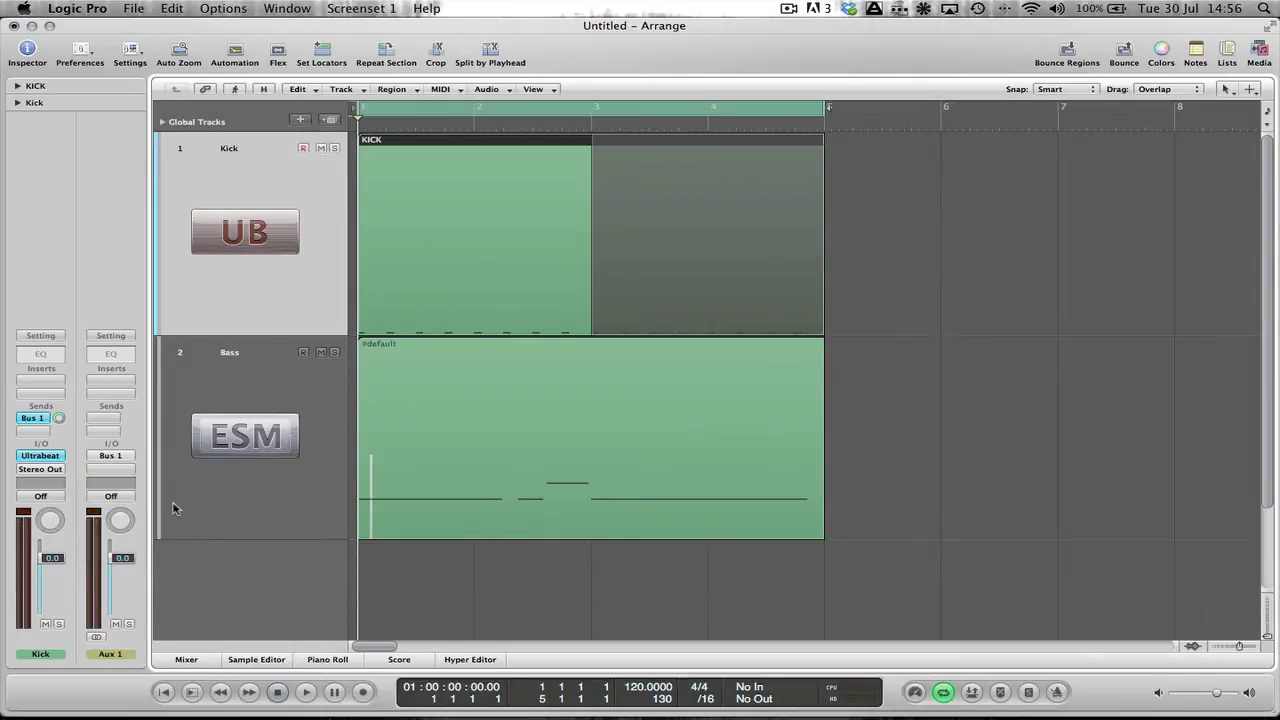
# Play the loop with the Kick track selected, checking the Kick and Aux 1 level meters, and stop playback.
pyautogui.click(923, 254)
pyautogui.click(312, 219)
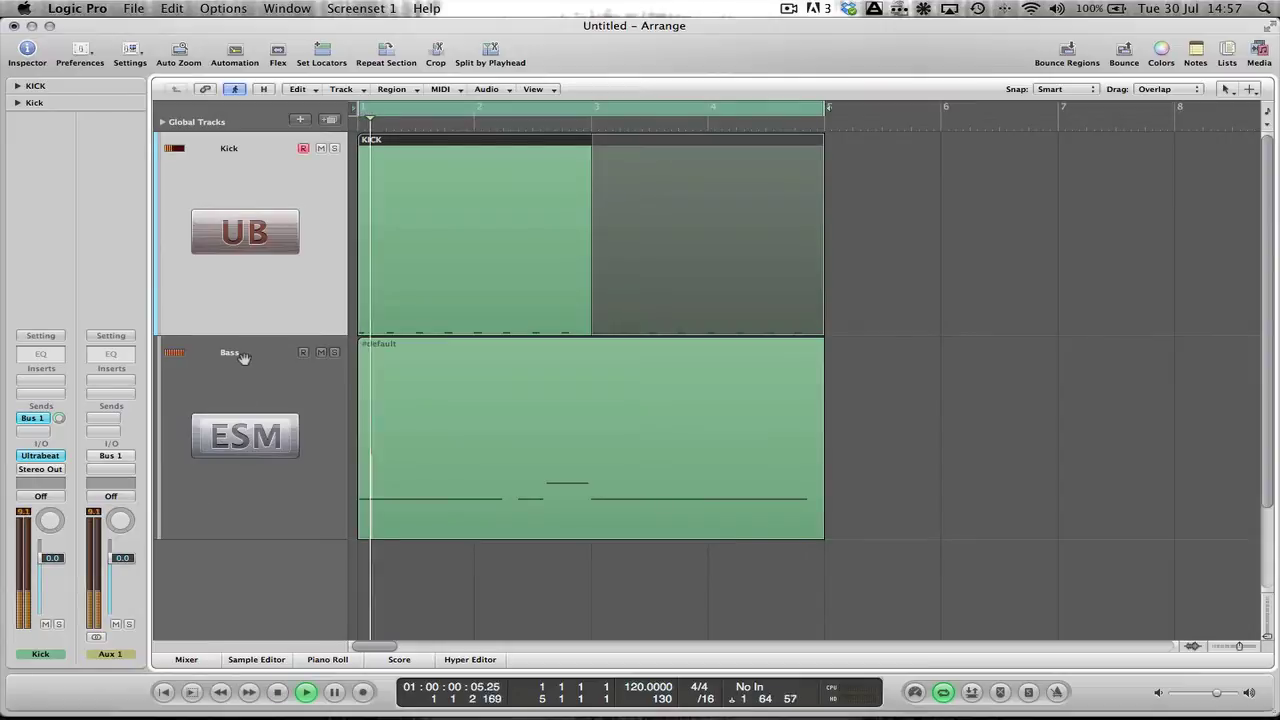
pyautogui.press('space')
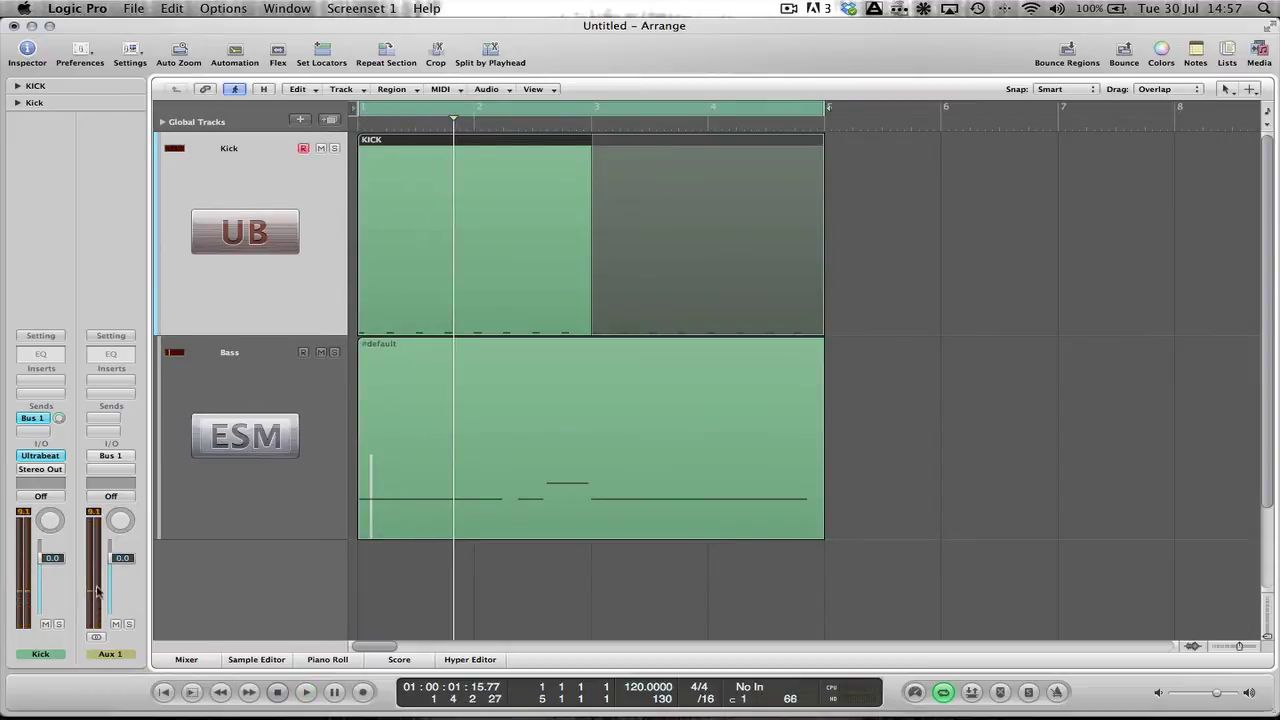
# Insert a Compressor from the Dynamics plug-ins on the Bass track's channel strip.
pyautogui.click(286, 408)
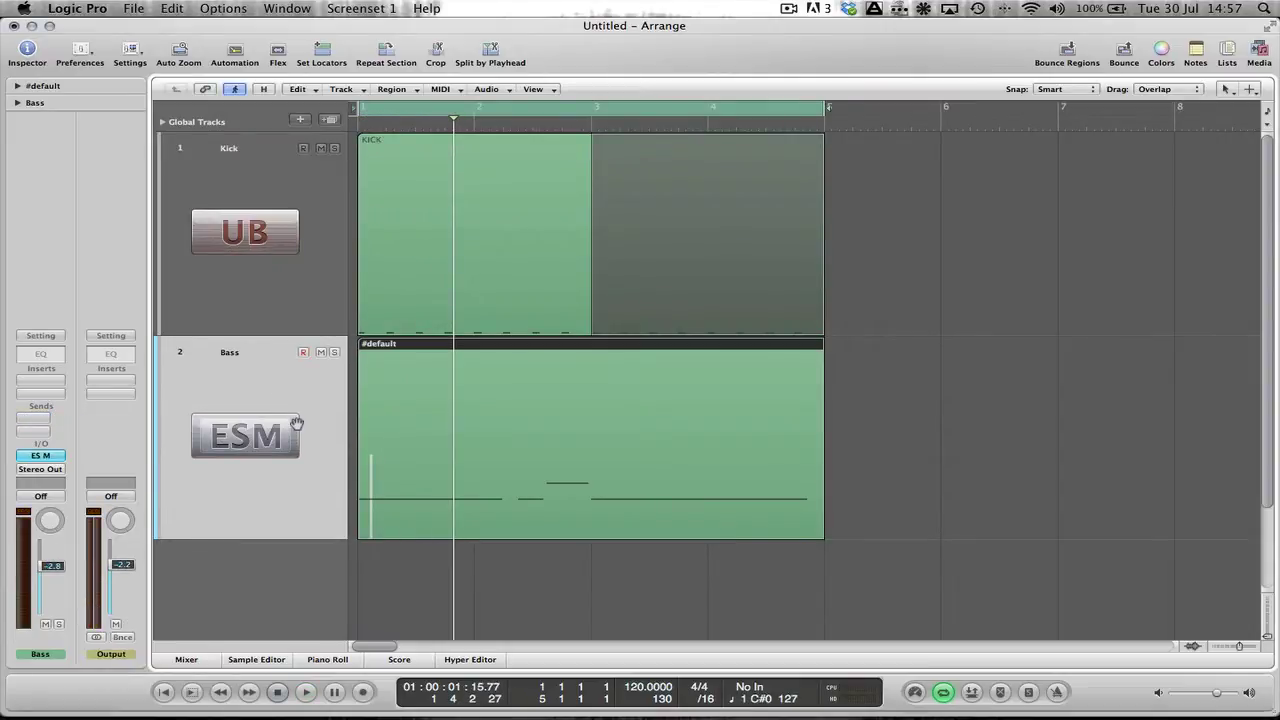
pyautogui.click(33, 381)
pyautogui.moveTo(75, 431)
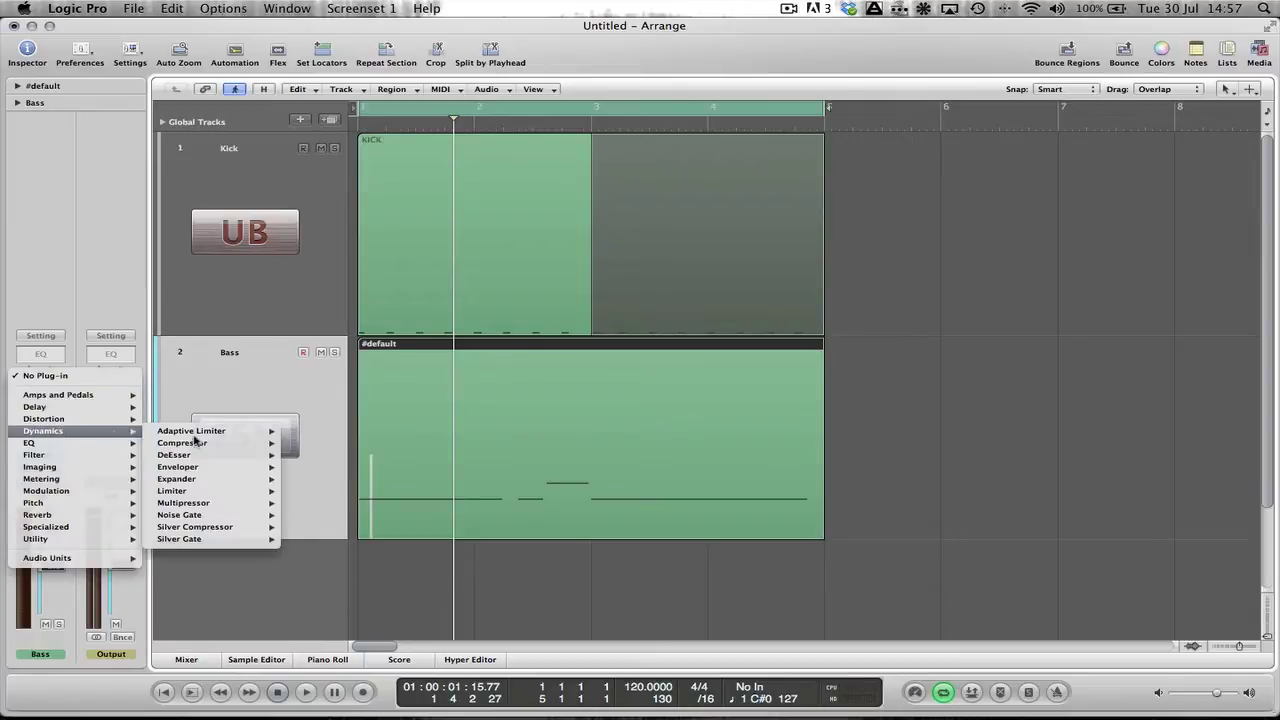
pyautogui.moveTo(200, 444)
pyautogui.click(307, 443)
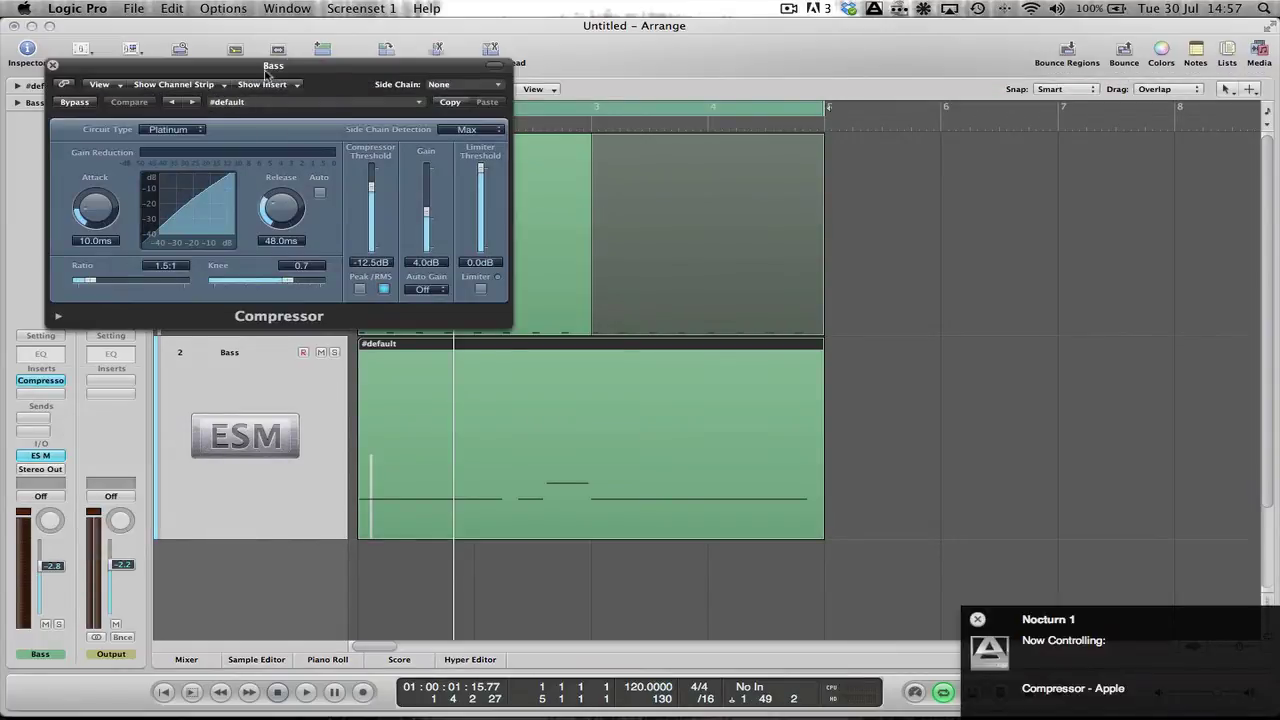
# Set the Bass compressor's side chain source to Bus 1.
pyautogui.moveTo(322, 67); pyautogui.dragTo(830, 101)
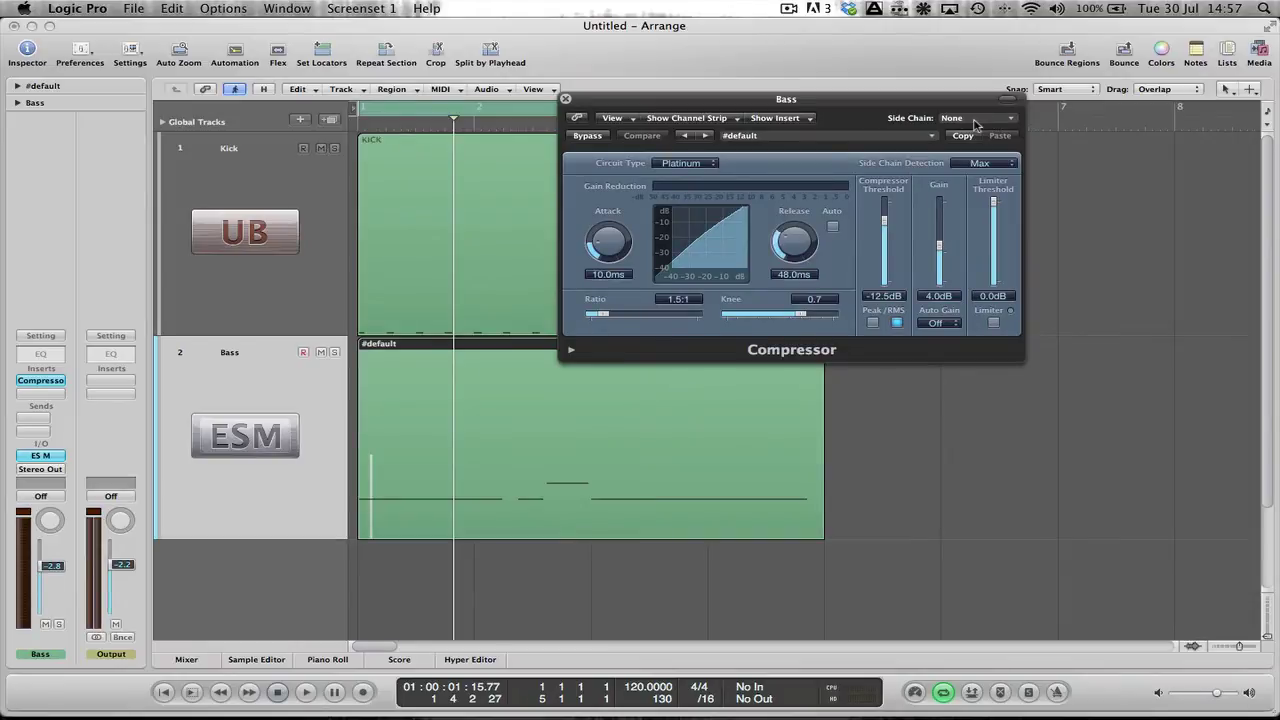
pyautogui.click(975, 121)
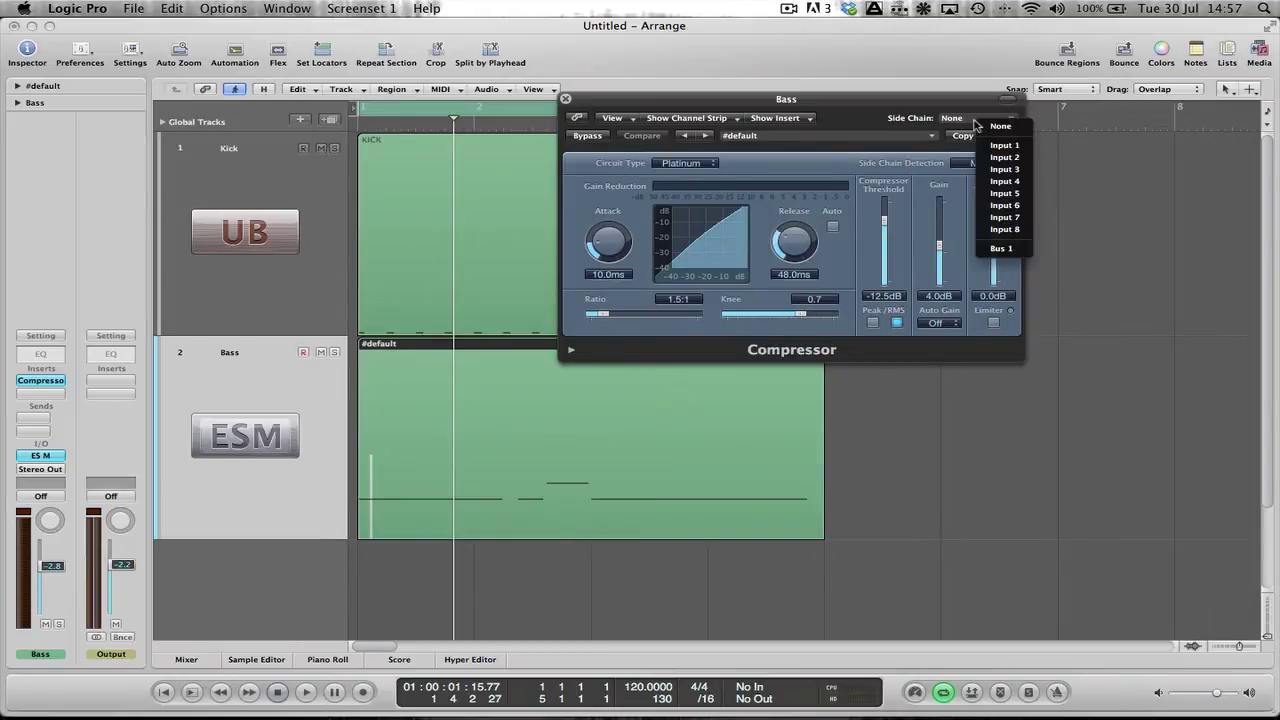
pyautogui.click(1002, 248)
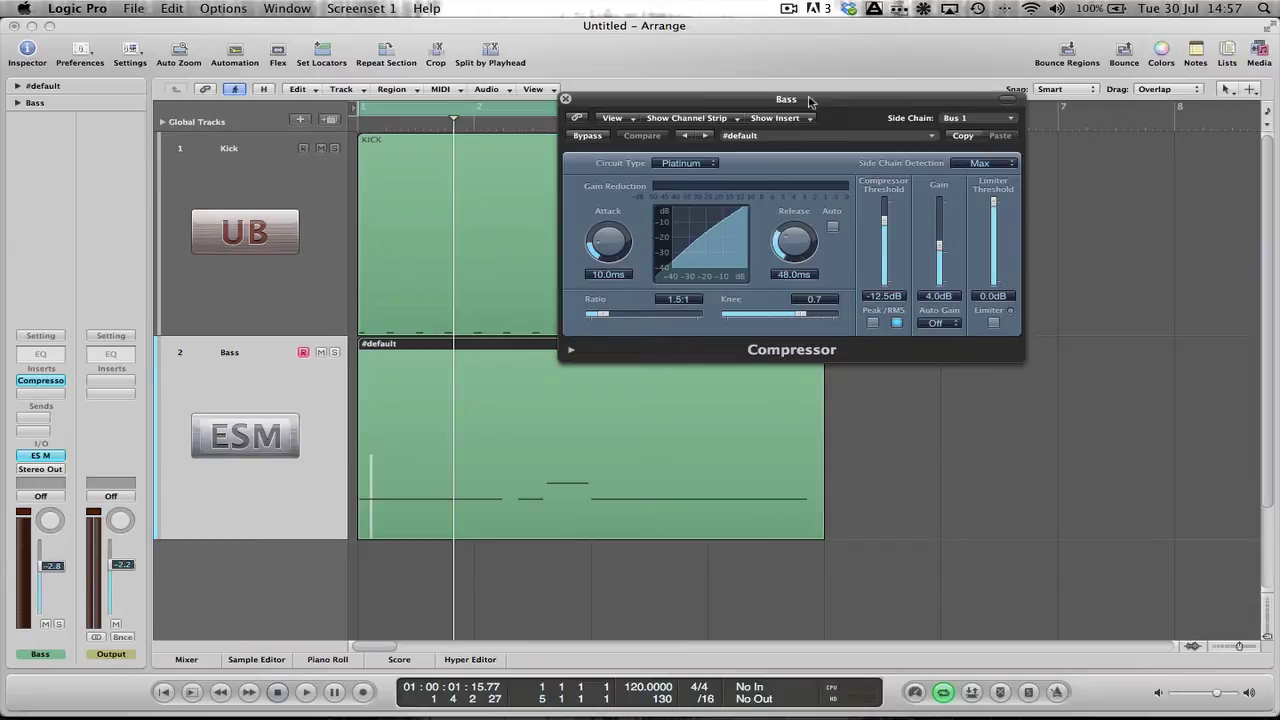
# Return the Bass compressor's side chain source to None.
pyautogui.moveTo(810, 101); pyautogui.dragTo(968, 156)
pyautogui.click(1140, 174)
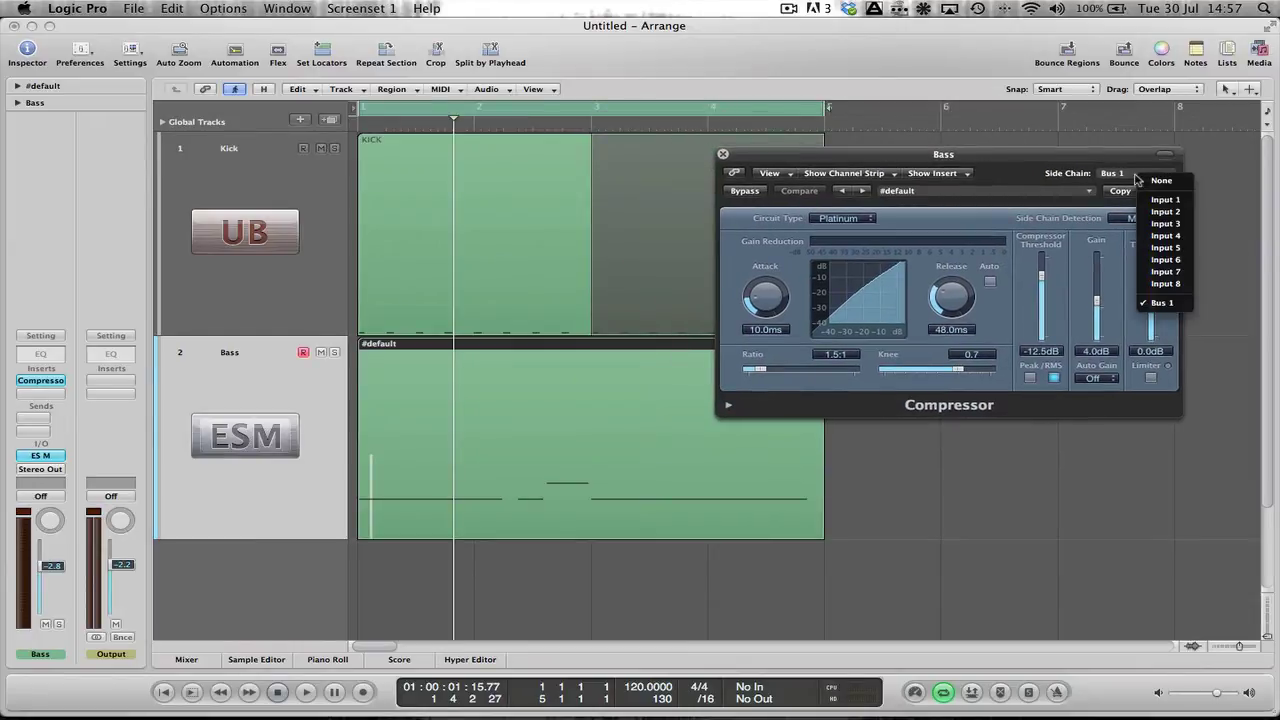
pyautogui.click(1150, 183)
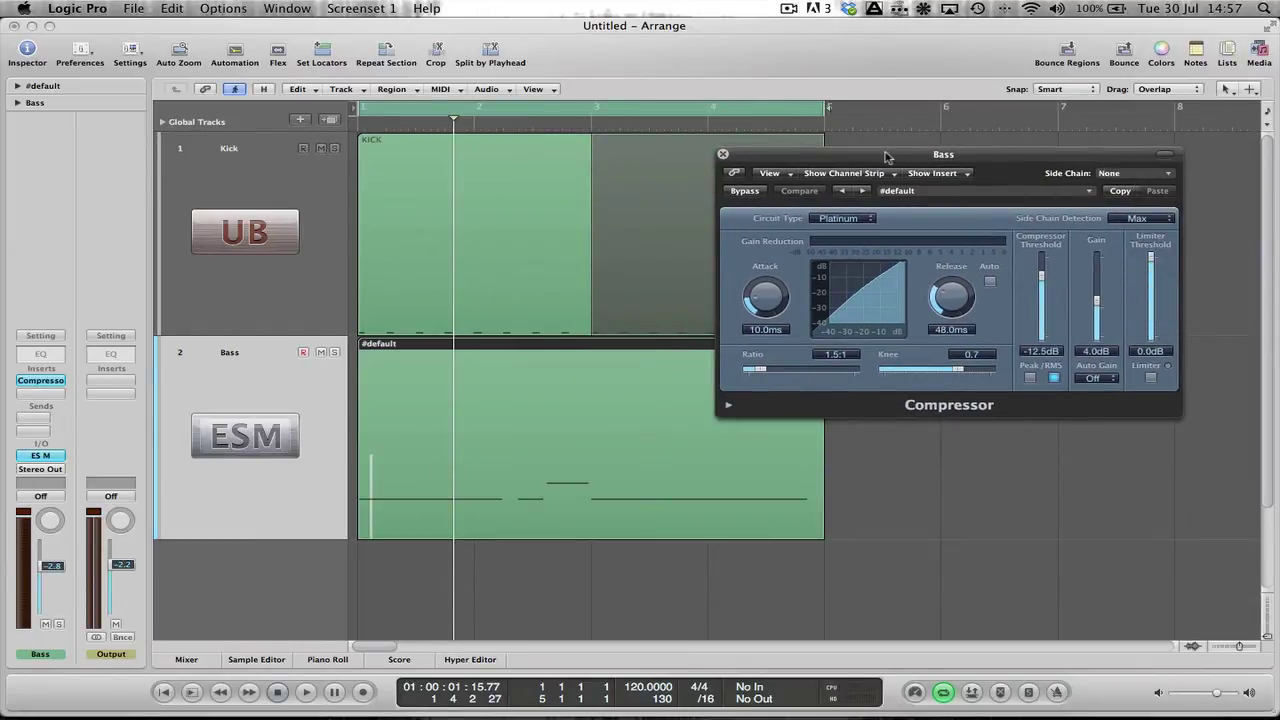
pyautogui.moveTo(887, 156); pyautogui.dragTo(815, 153)
# Mute the KICK region, select the Bass track and play the loop from the start.
pyautogui.click(304, 233)
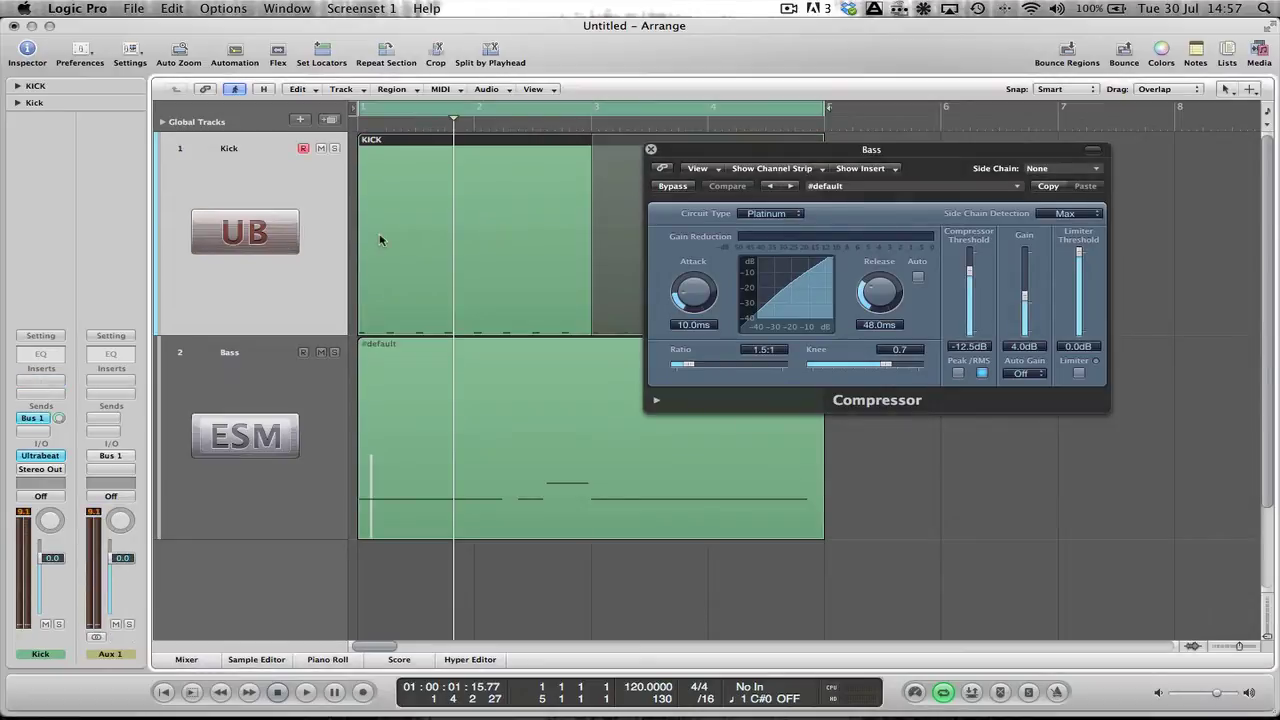
pyautogui.press('m')
pyautogui.press('Down')
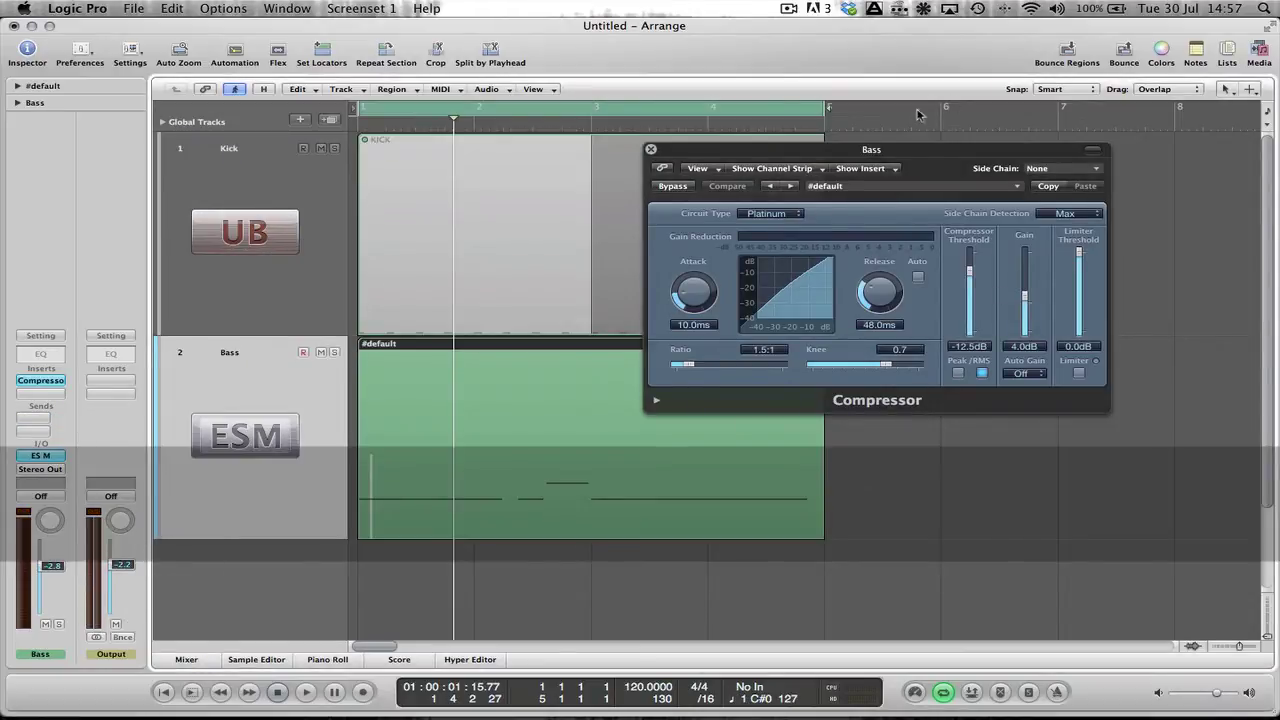
pyautogui.moveTo(922, 150); pyautogui.dragTo(893, 145)
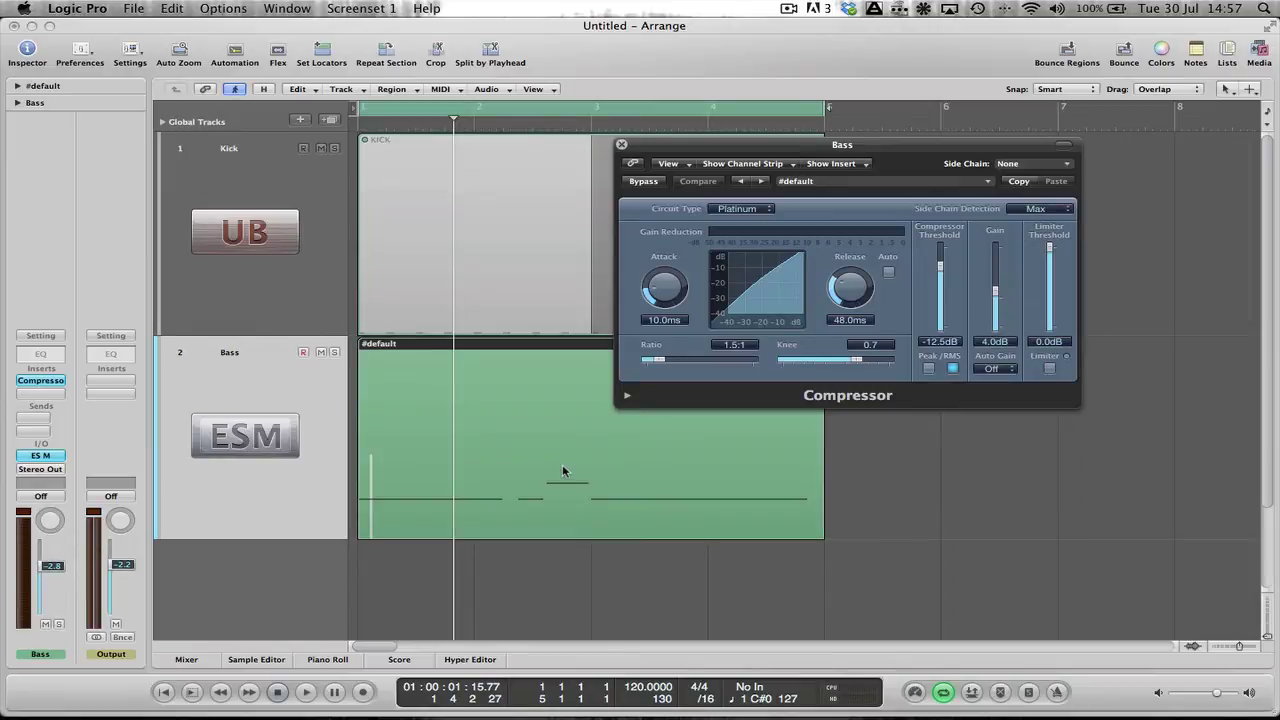
pyautogui.press('Return')
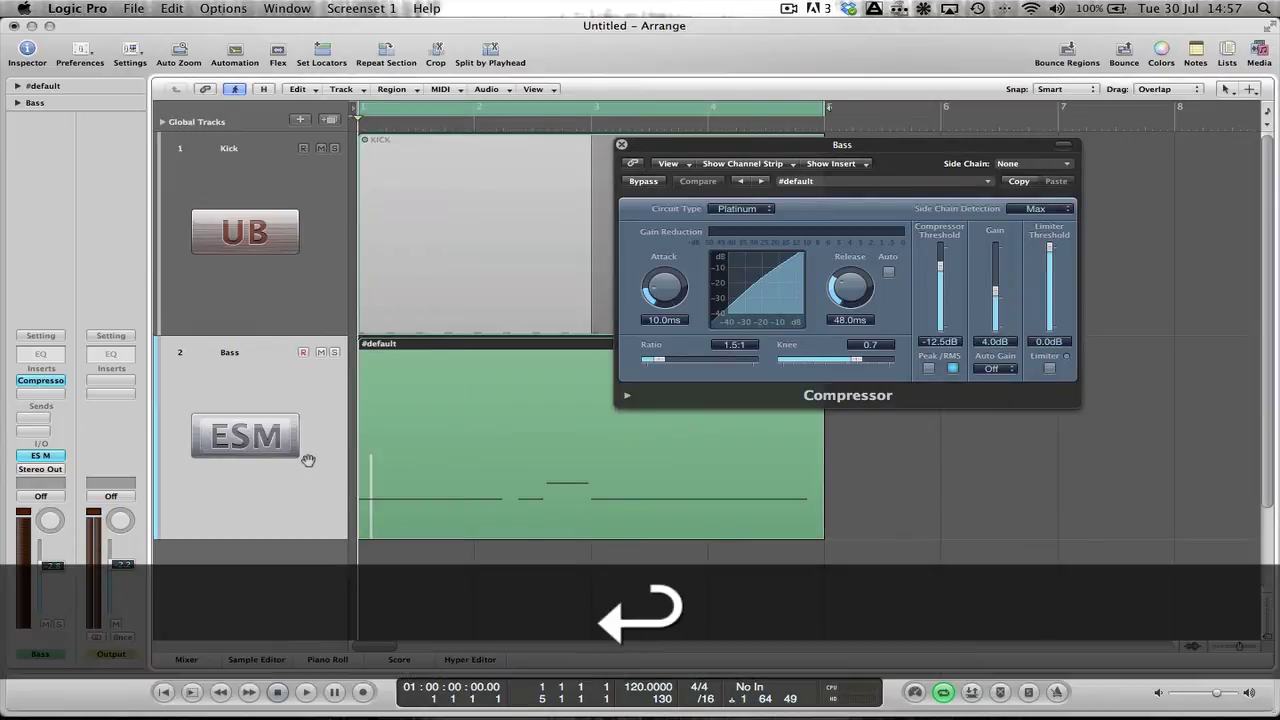
pyautogui.press('space')
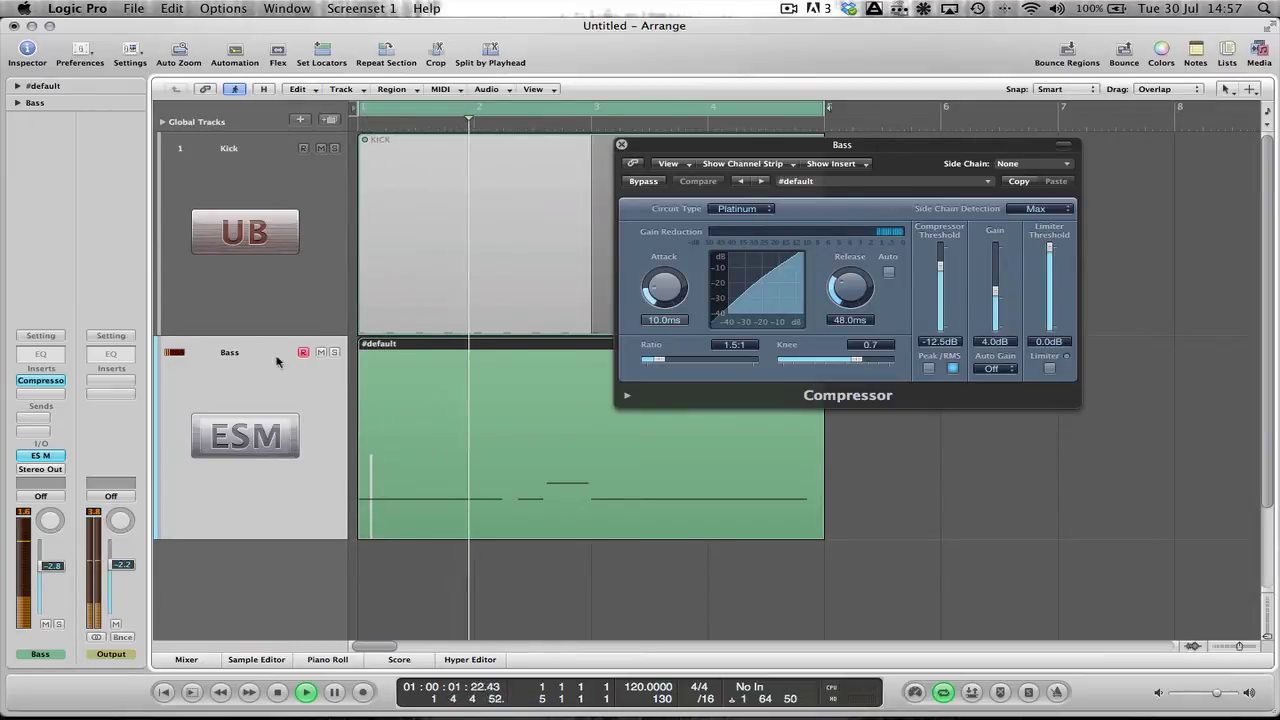
# Set the Bass compressor's side chain to Bus 1 and unmute the KICK region during playback.
pyautogui.click(1022, 168)
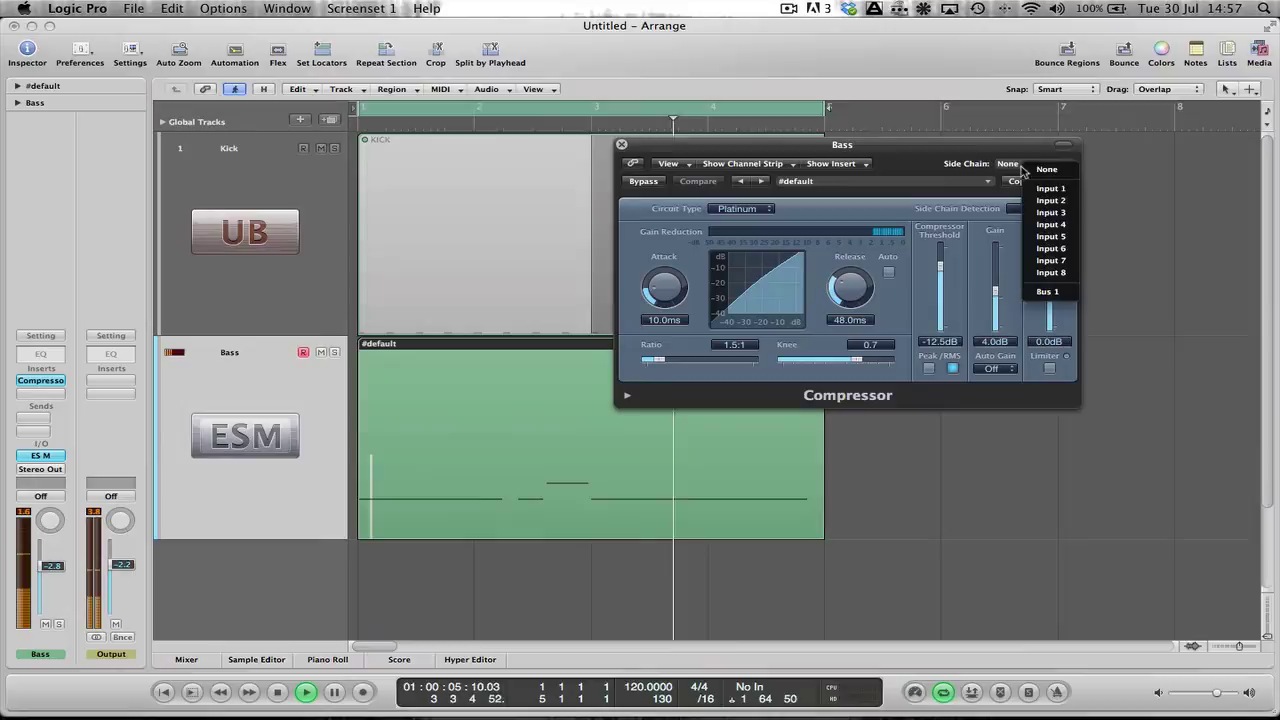
pyautogui.click(1054, 293)
pyautogui.click(481, 216)
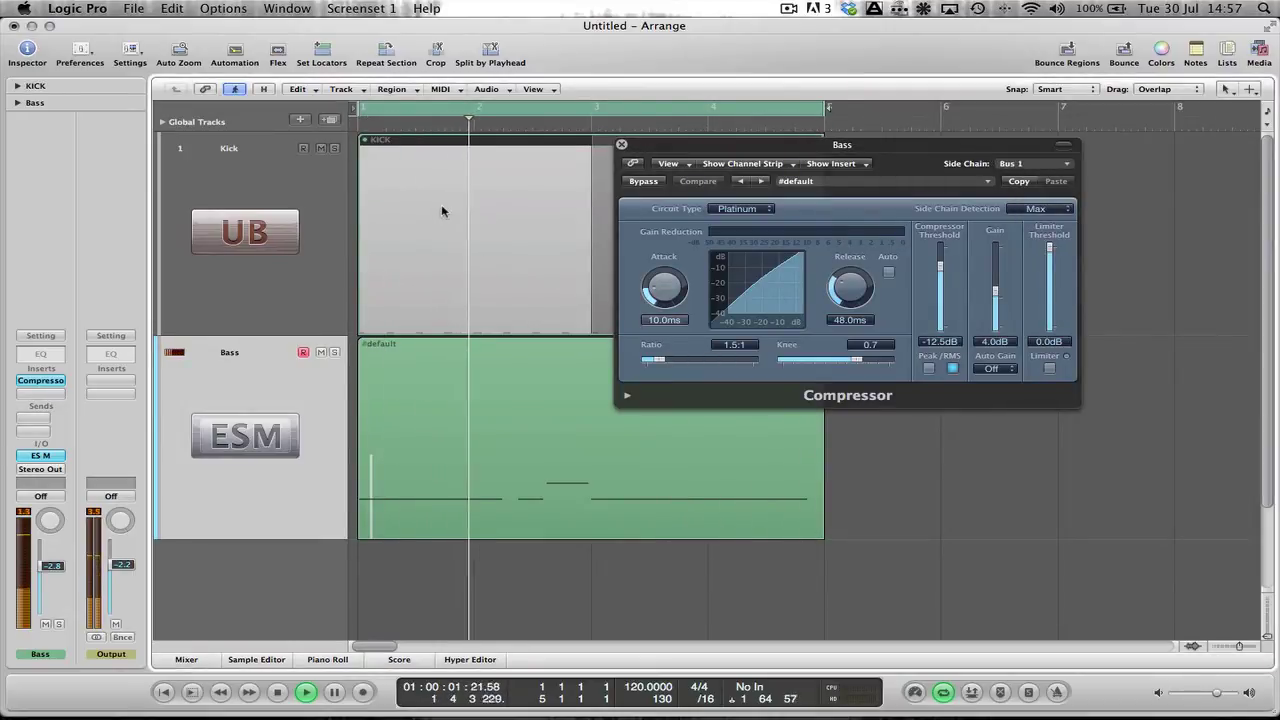
pyautogui.press('m')
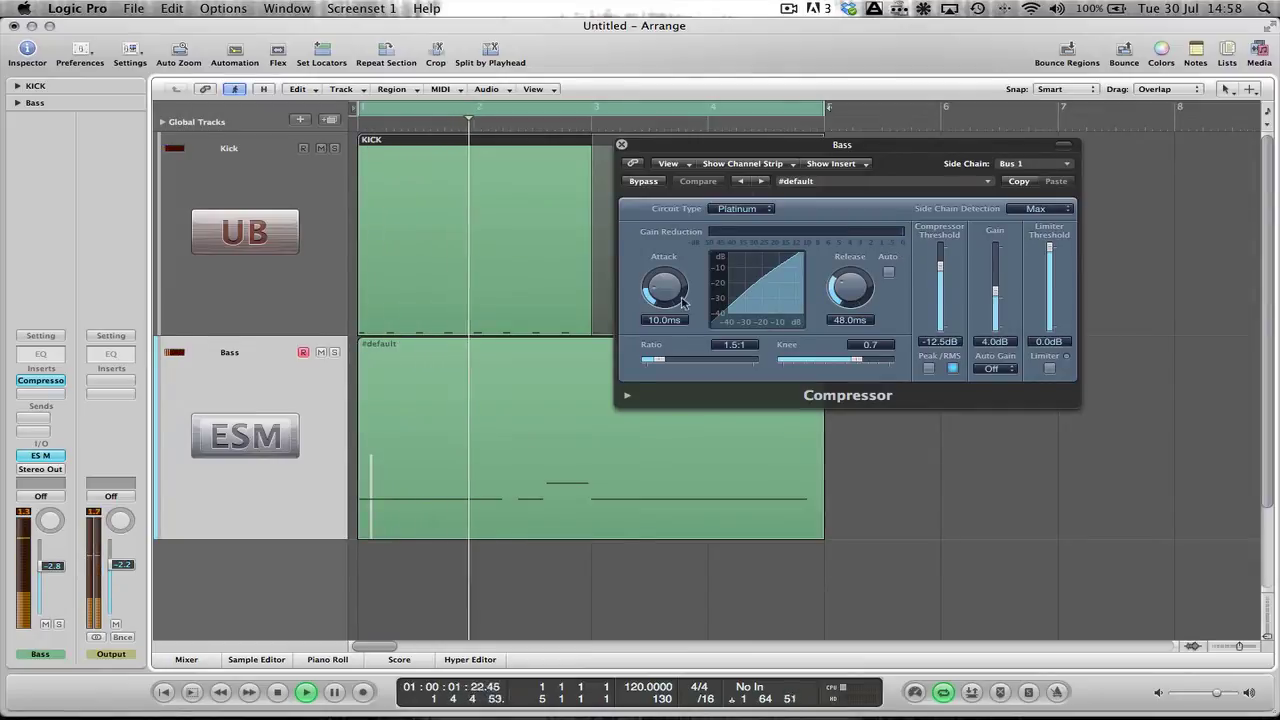
# Set the Bass compressor to Peak detection with a 4.8:1 ratio, 0.0 ms attack and 61.0 ms release.
pyautogui.moveTo(652, 360); pyautogui.dragTo(702, 362)
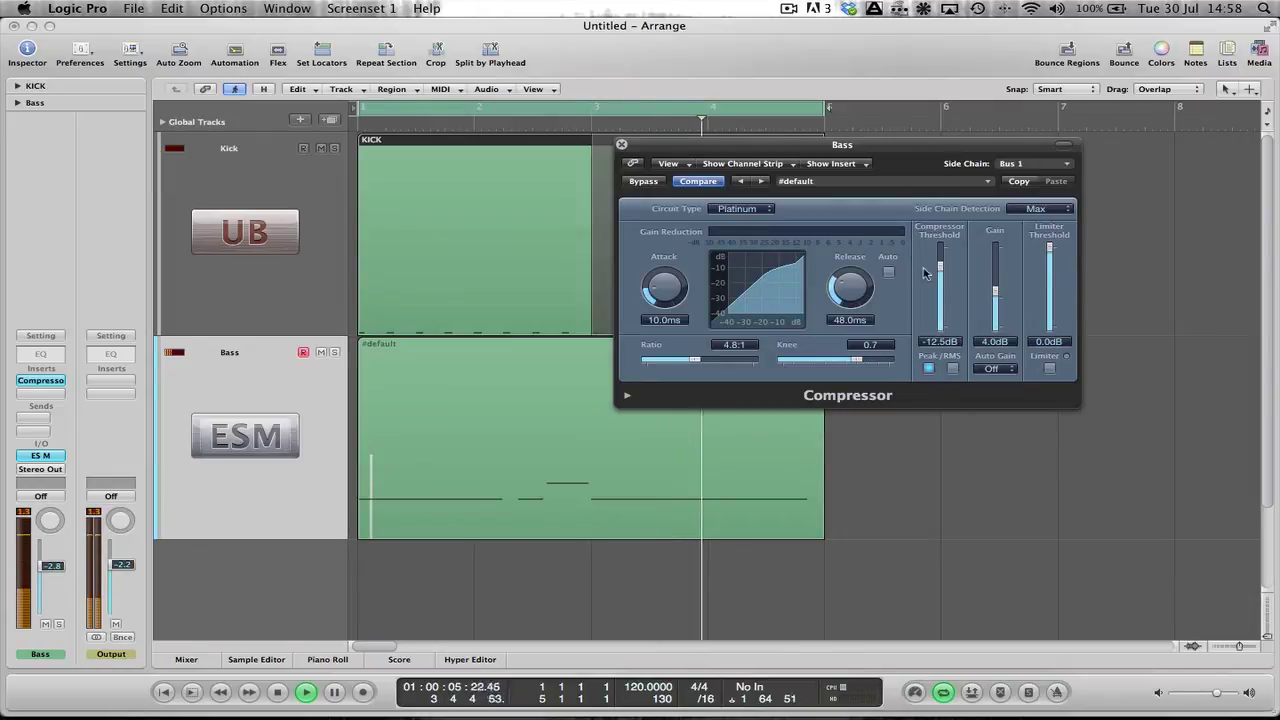
pyautogui.moveTo(666, 290); pyautogui.dragTo(682, 330)
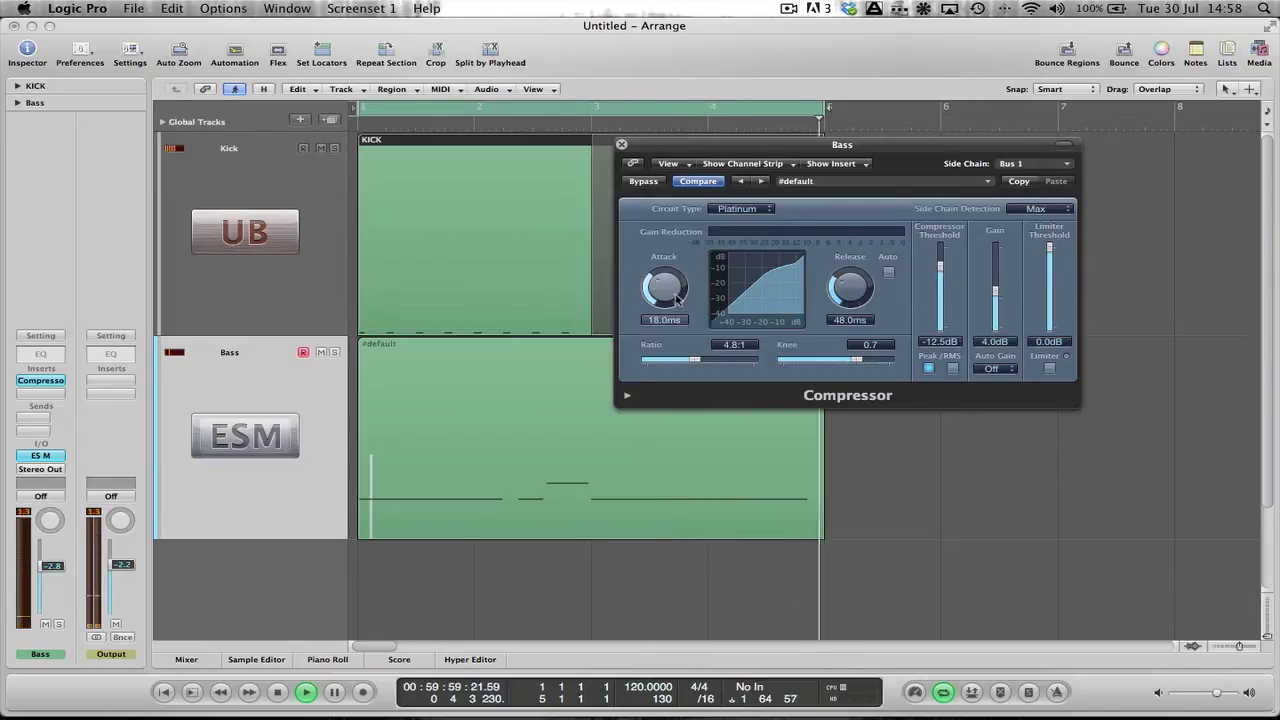
pyautogui.moveTo(848, 290); pyautogui.dragTo(850, 272)
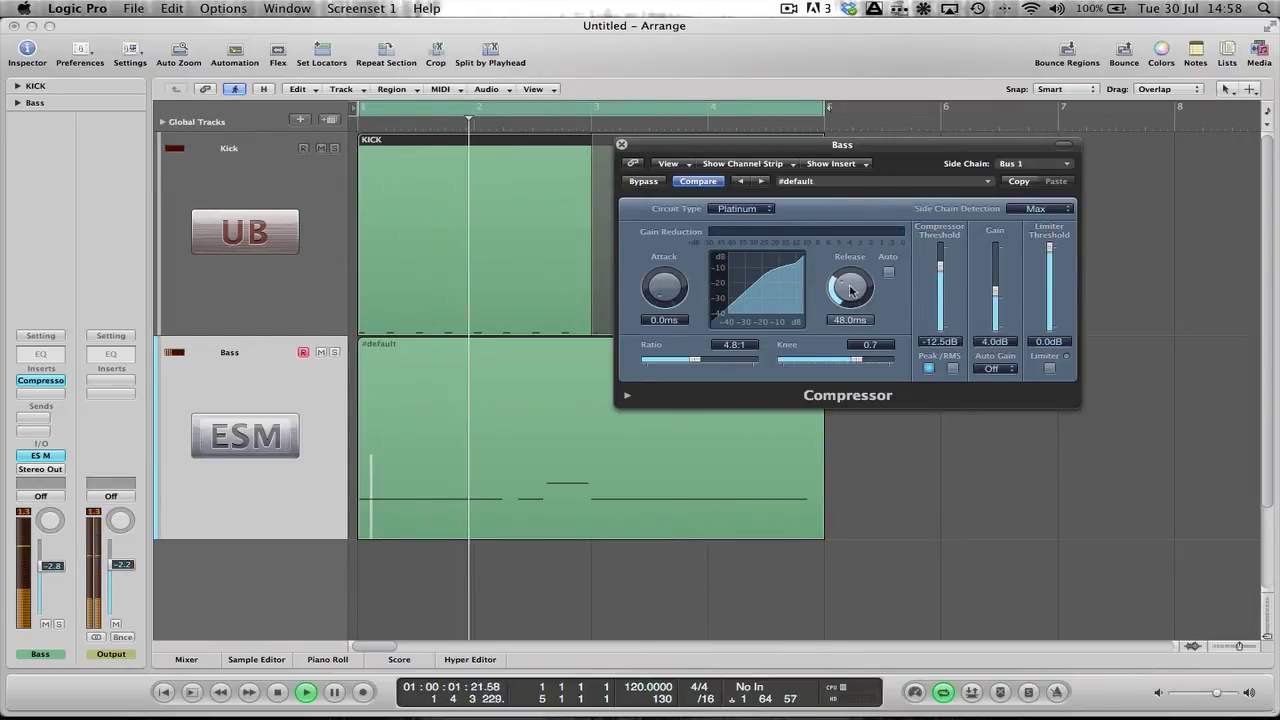
# Set the Bass compressor's threshold to -20.0 dB, ratio to 6.1:1 and release to 32.0 ms.
pyautogui.moveTo(937, 264); pyautogui.dragTo(938, 277)
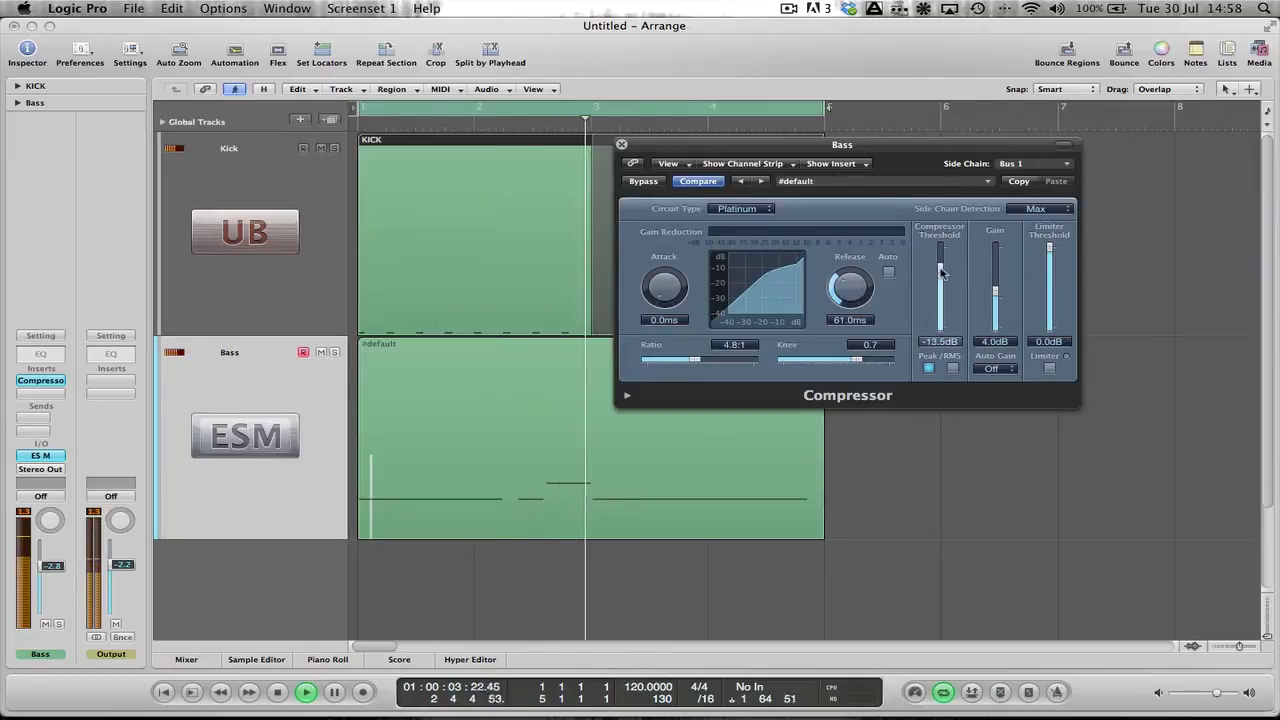
pyautogui.moveTo(680, 367); pyautogui.dragTo(728, 363)
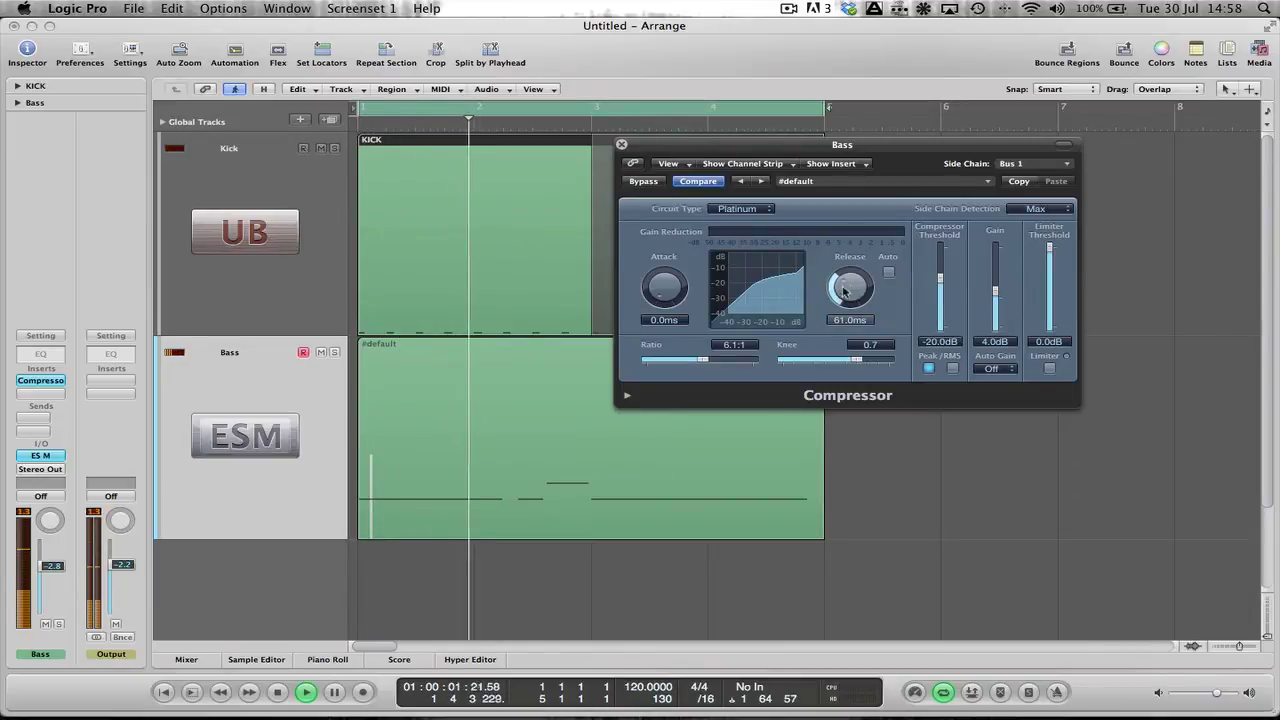
pyautogui.moveTo(850, 288); pyautogui.dragTo(852, 298)
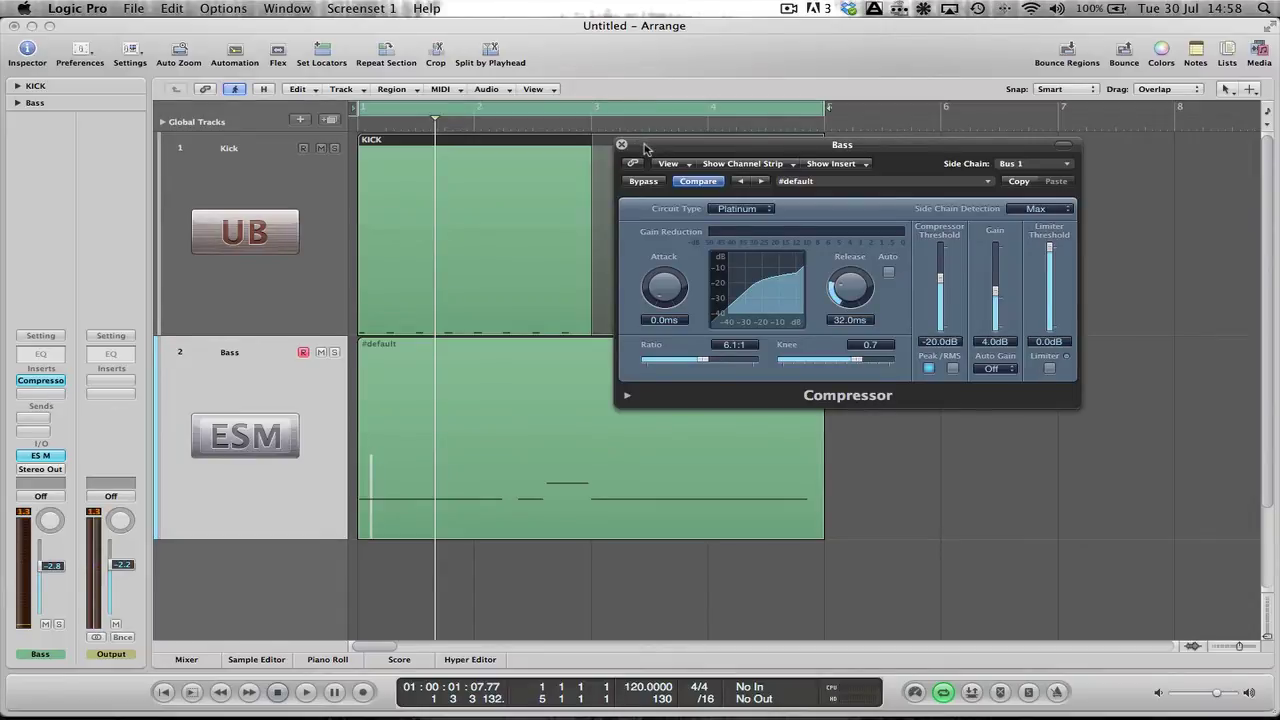
pyautogui.press('super+shift+1')
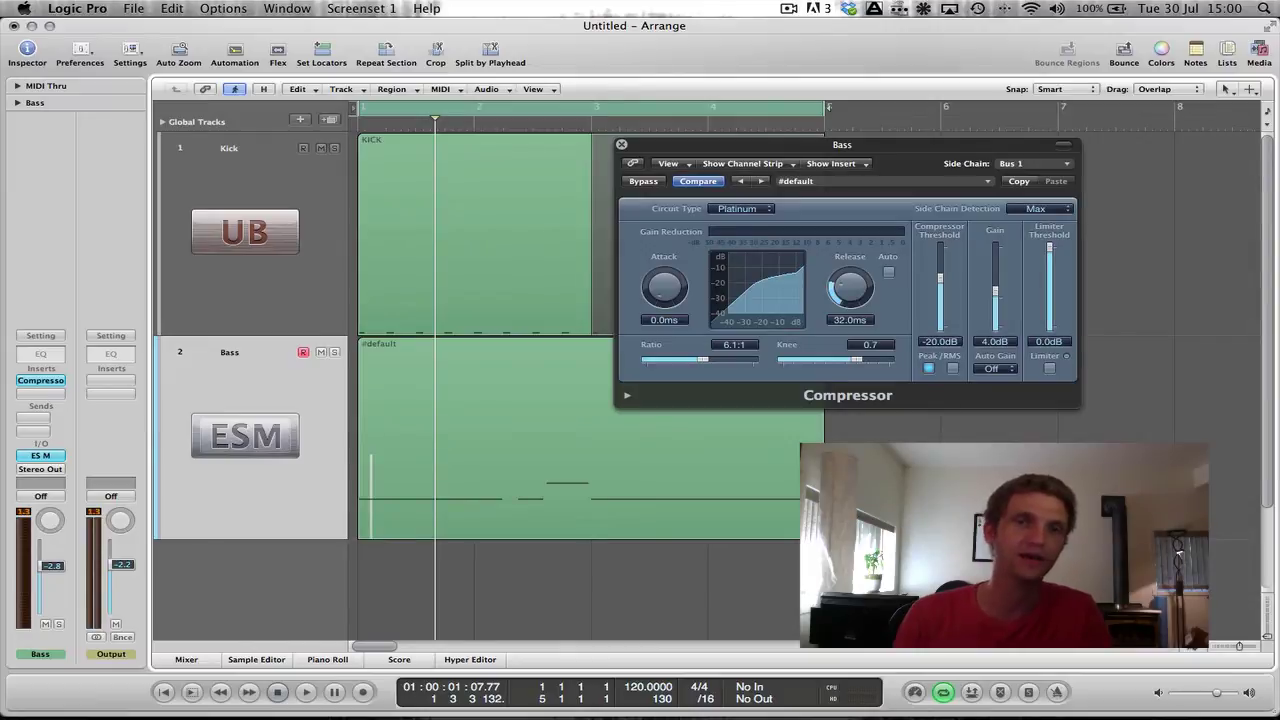
pyautogui.click(462, 268)
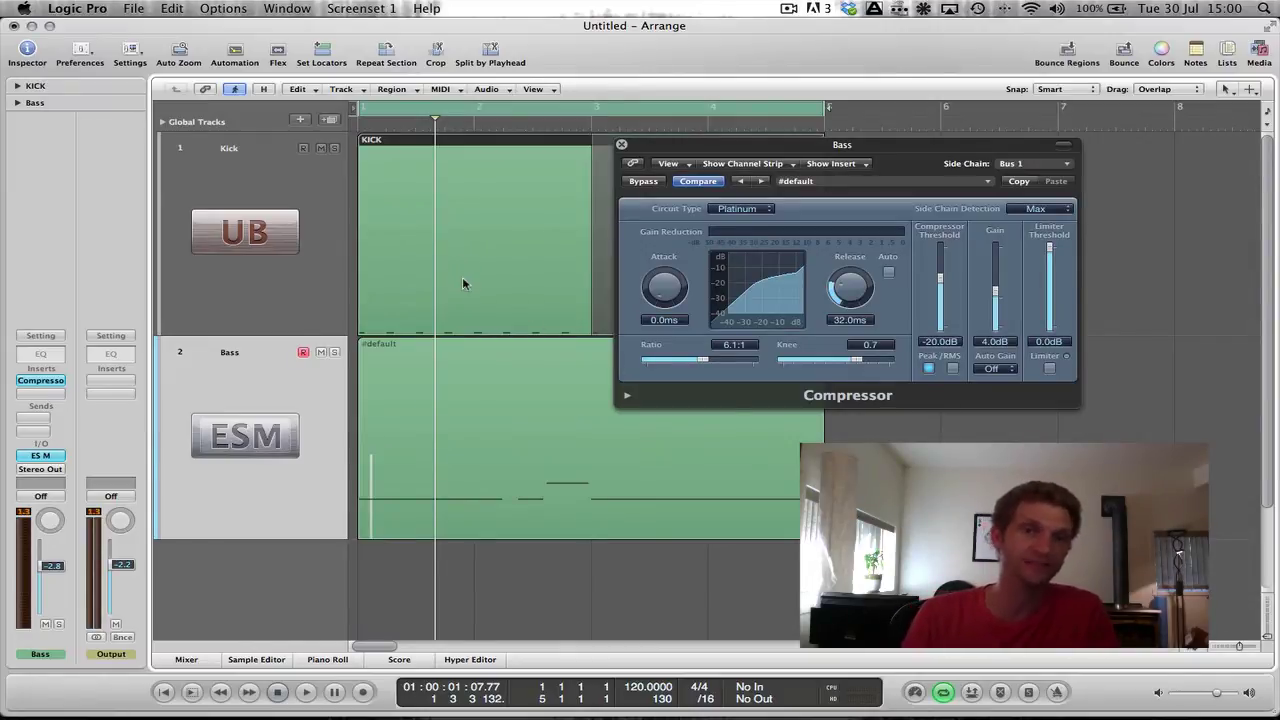
pyautogui.click(571, 397)
pyautogui.click(521, 258)
pyautogui.click(510, 379)
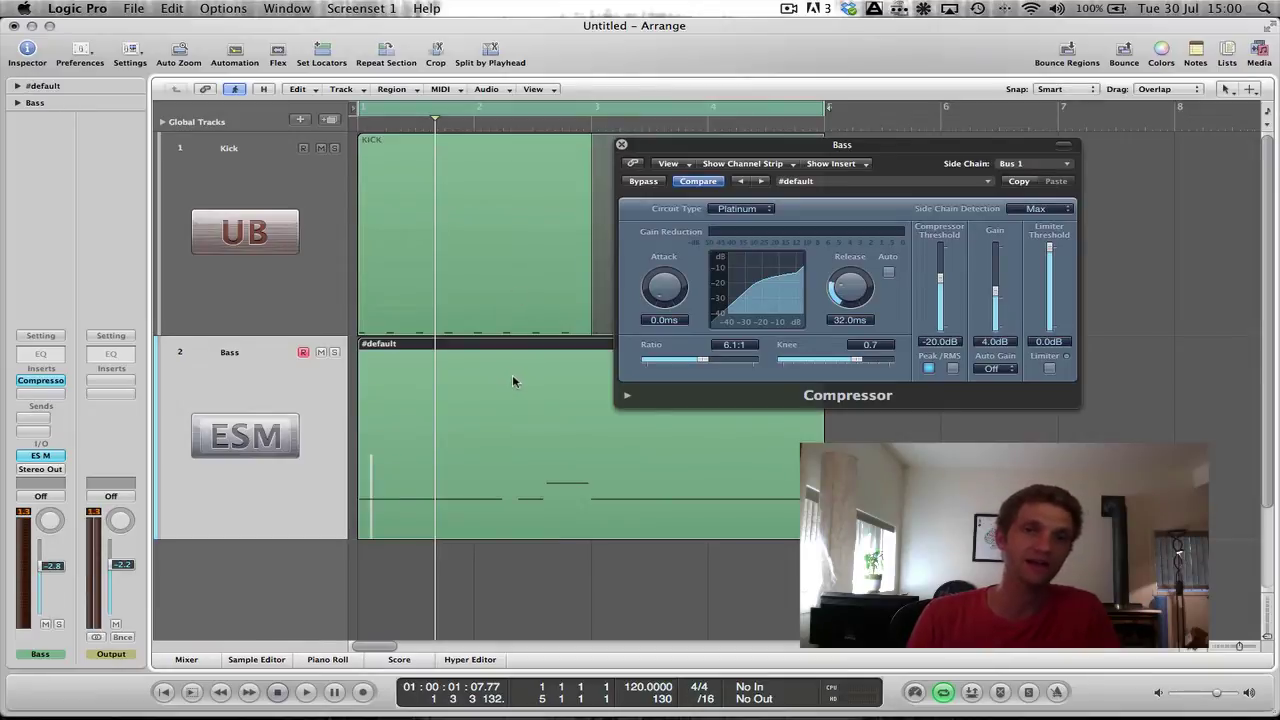
pyautogui.click(405, 255)
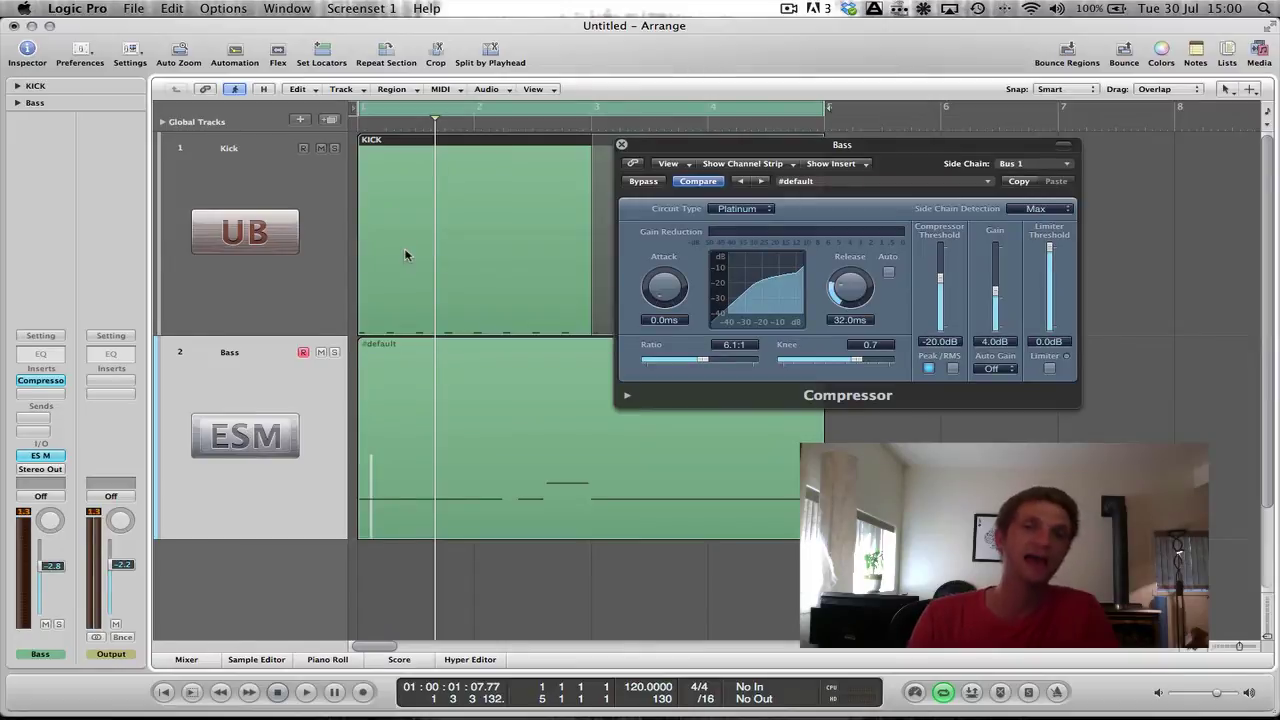
pyautogui.click(481, 406)
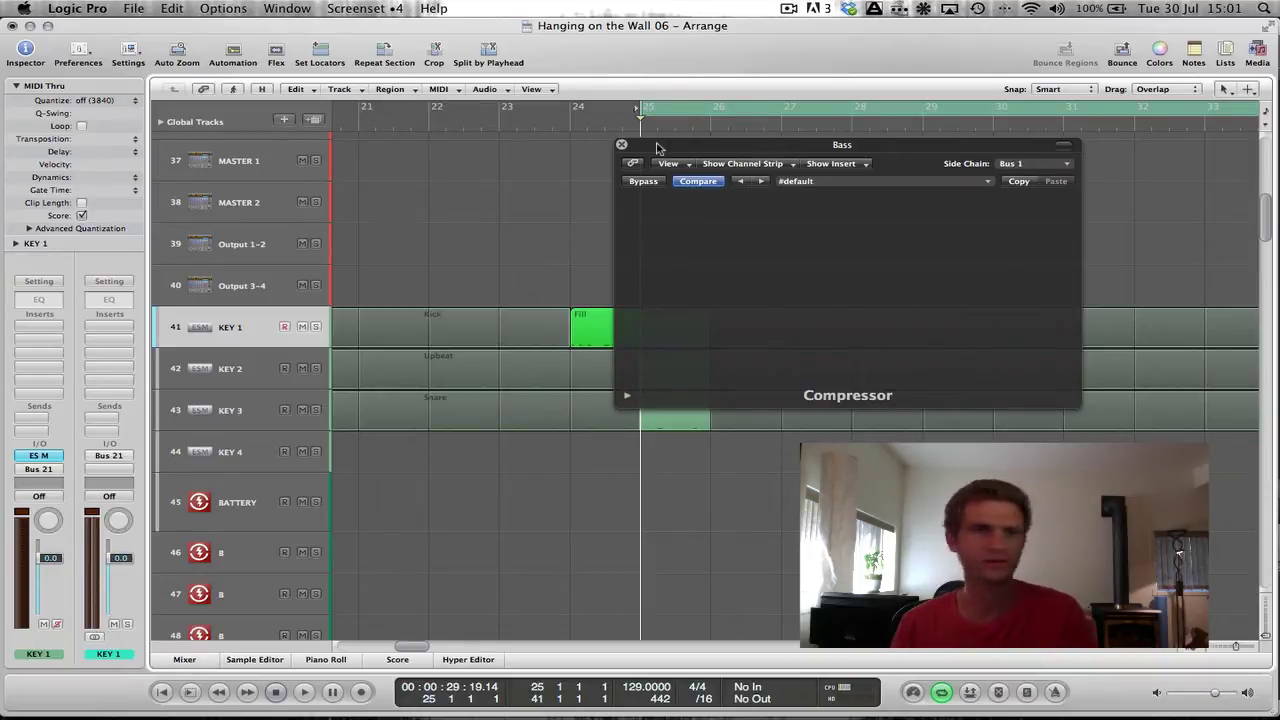
# Close the Bass compressor window and the Untitled project without saving its changes.
pyautogui.moveTo(657, 148); pyautogui.dragTo(764, 218)
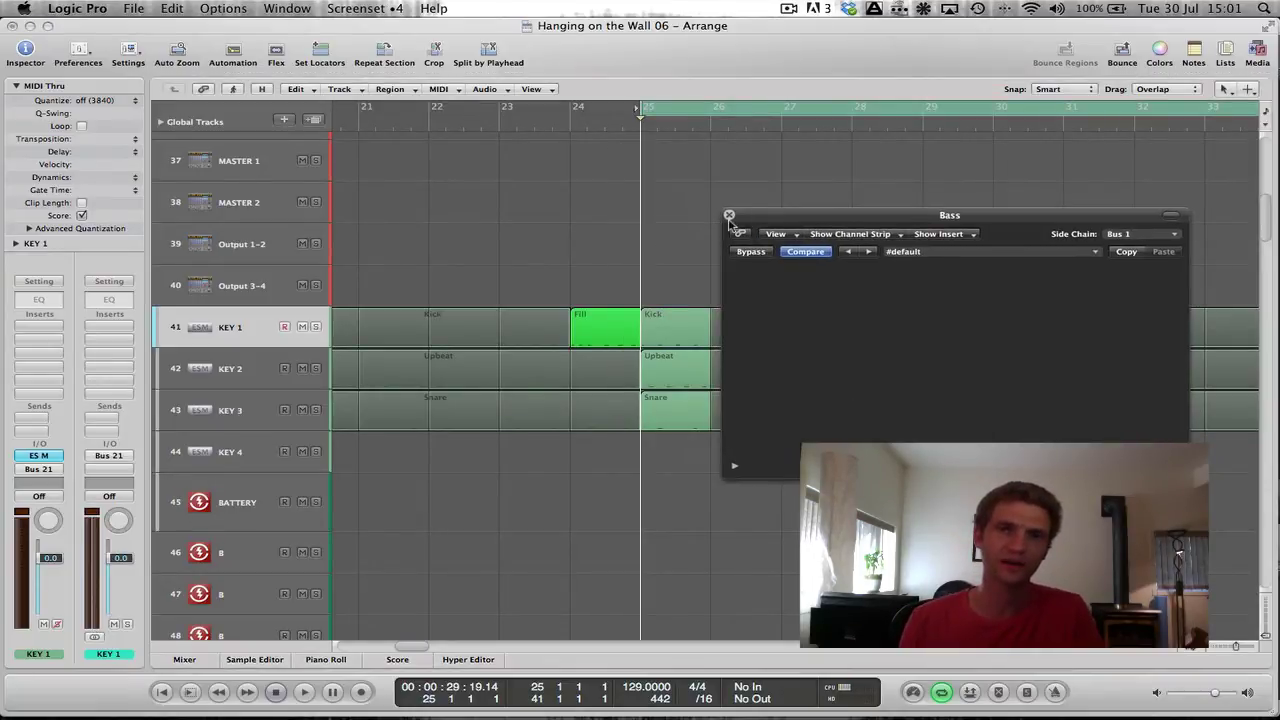
pyautogui.click(729, 215)
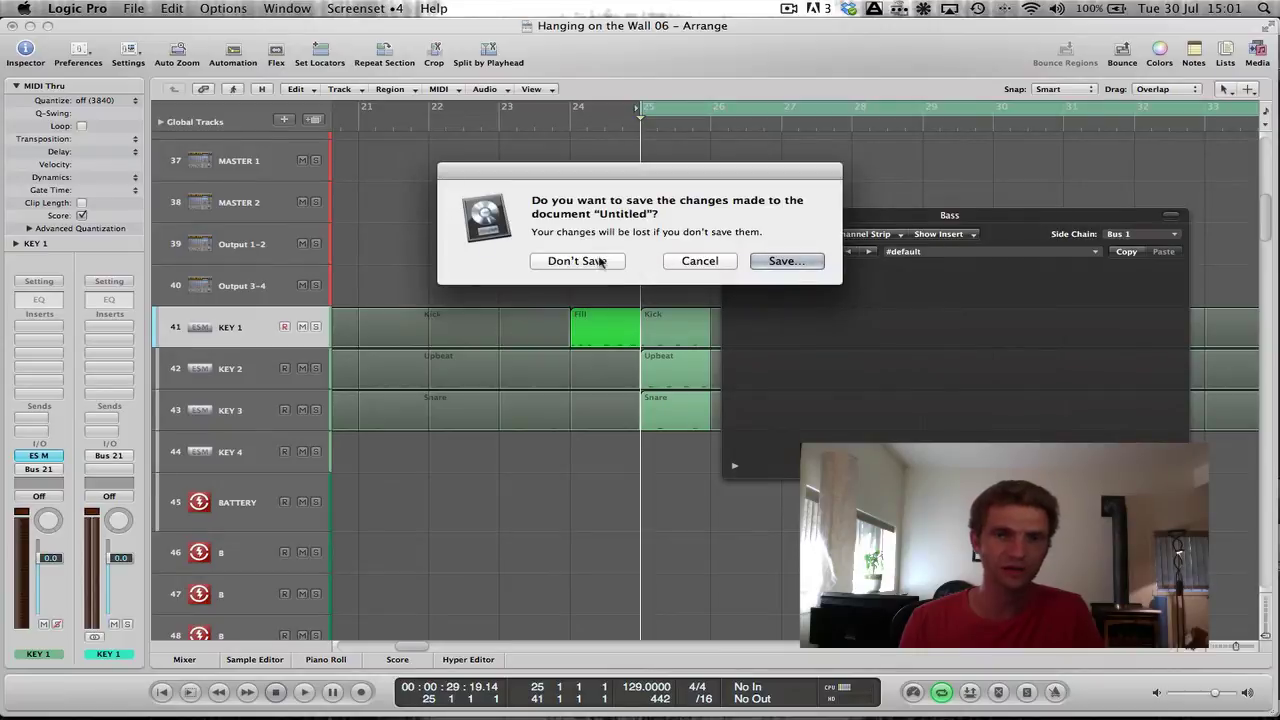
pyautogui.click(600, 262)
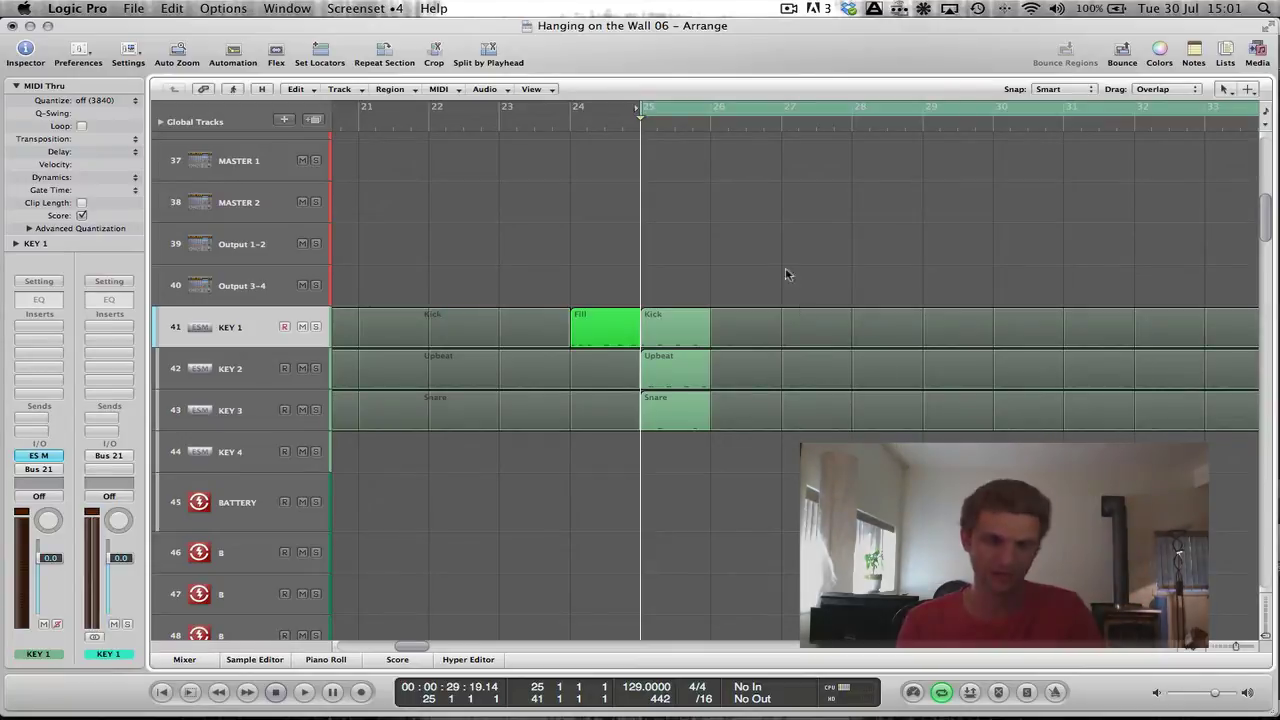
# Show the mixer in the Hanging on the Wall 06 project and bring the KEY tracks into view above it.
pyautogui.keyDown('alt'); pyautogui.scroll(-5, 765, 264); pyautogui.keyUp('alt')
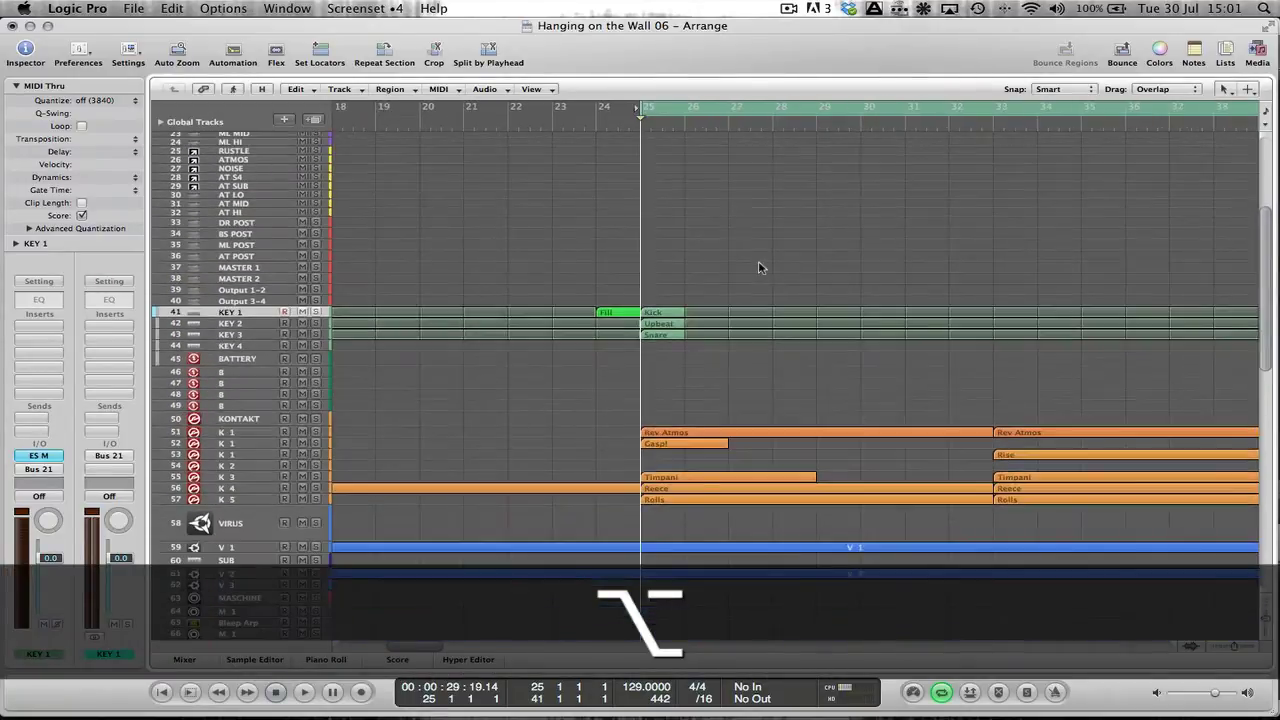
pyautogui.press('x')
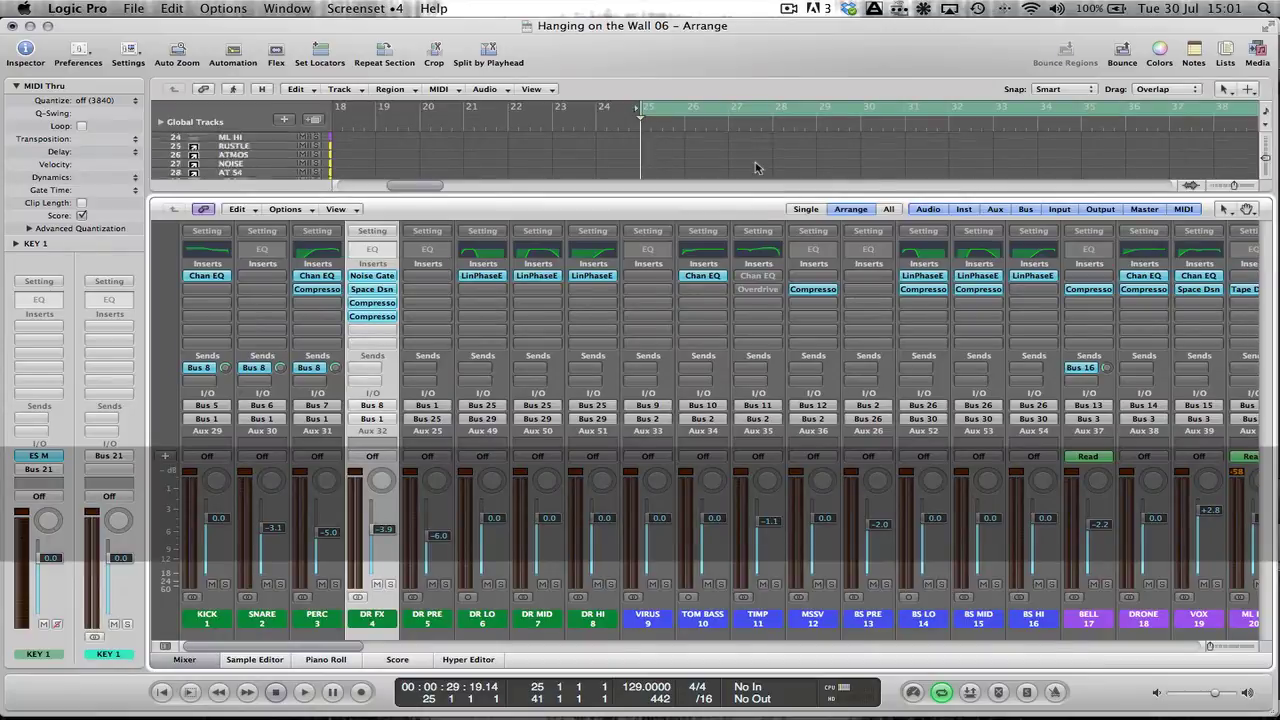
pyautogui.keyDown('alt'); pyautogui.scroll(-3, 757, 167); pyautogui.keyUp('alt')
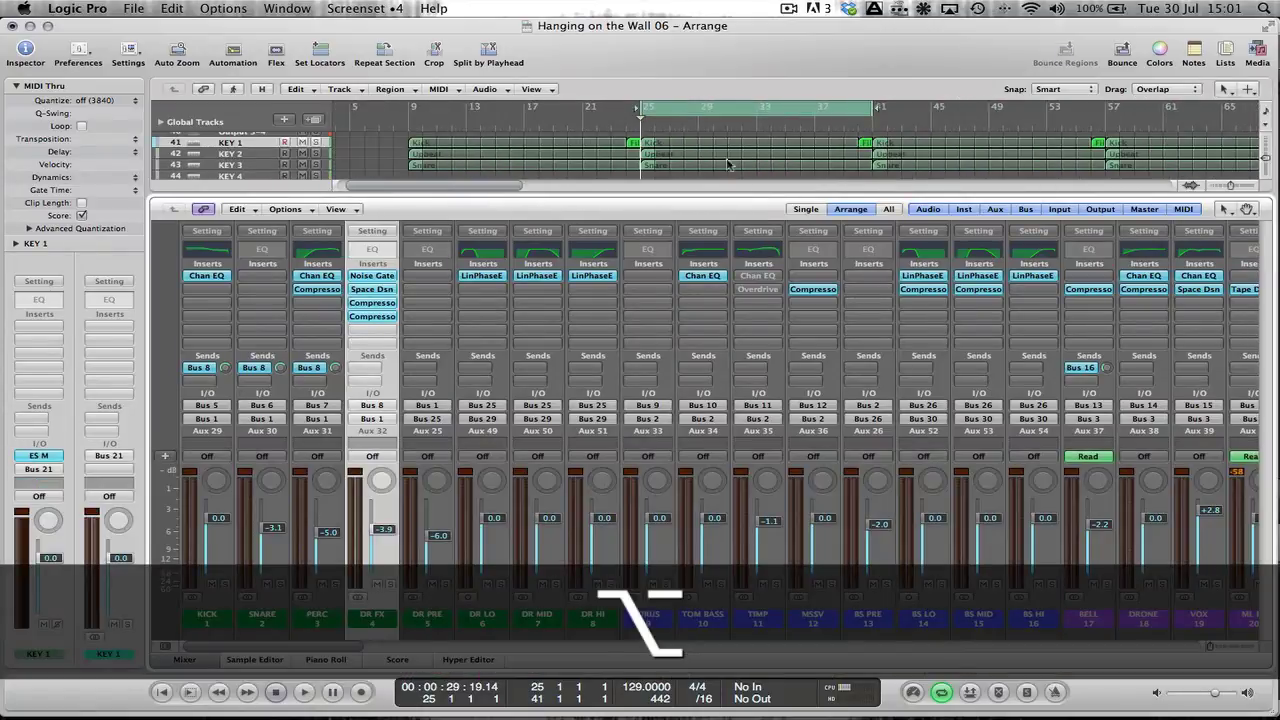
# Look through the mixer from the drum channels to the Master strip, selecting the DR POST channel along the way.
pyautogui.hscroll(10, 640, 585)
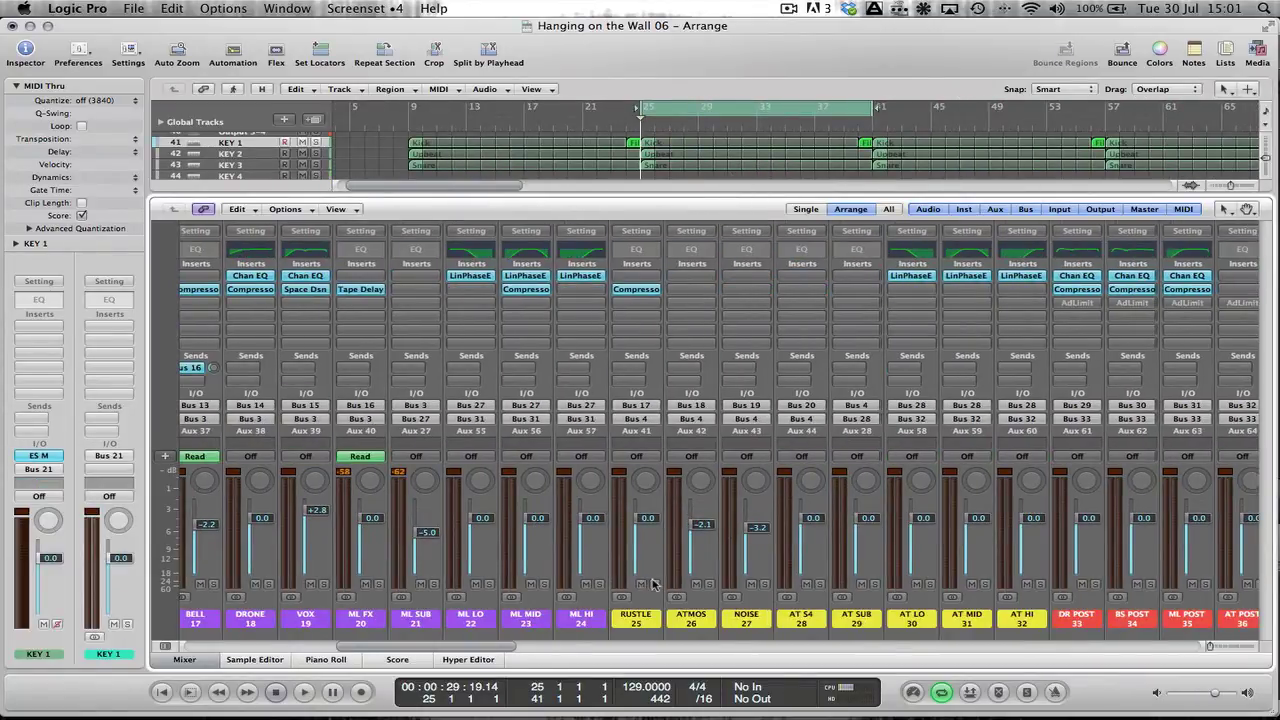
pyautogui.hscroll(7, 727, 587)
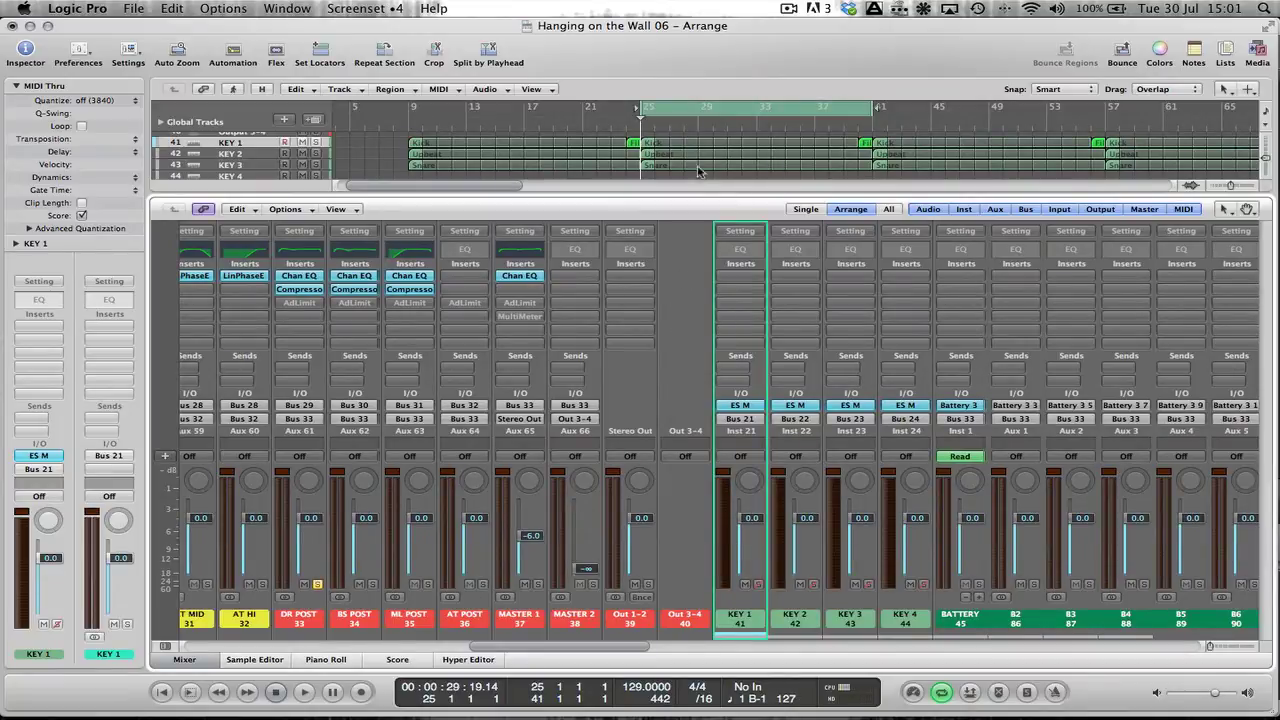
pyautogui.click(298, 626)
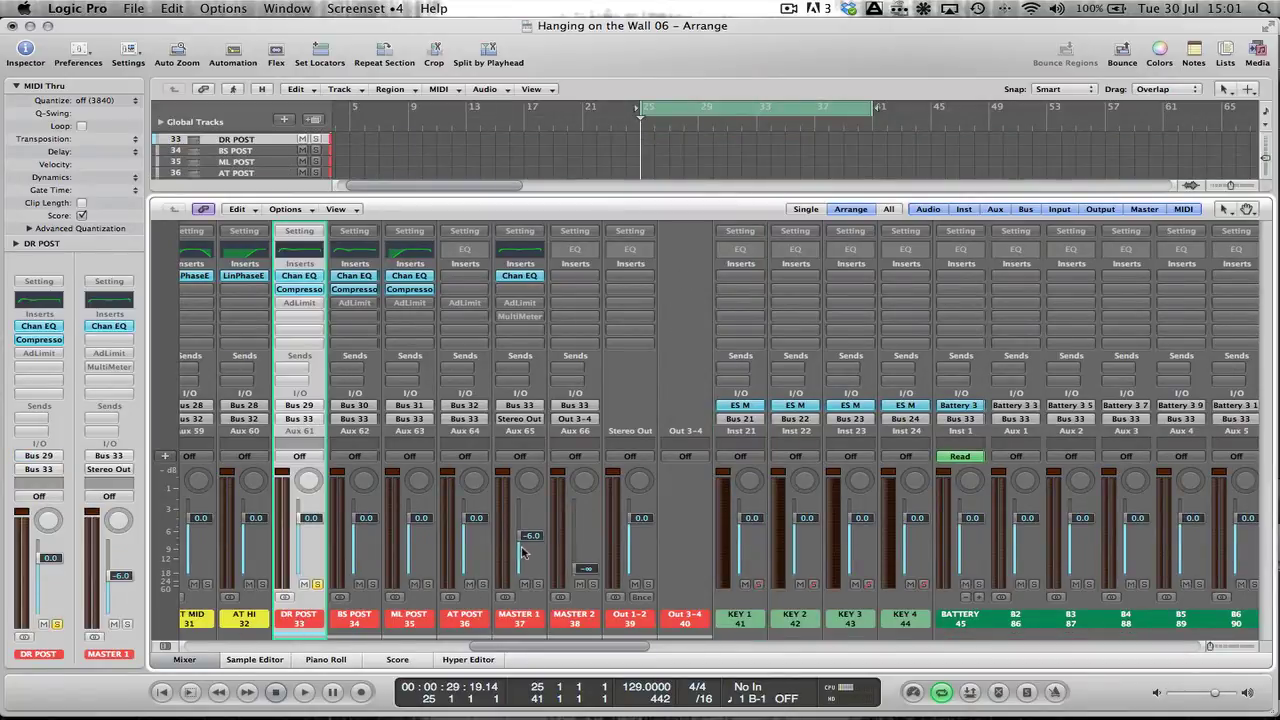
pyautogui.hscroll(10, 503, 576)
pyautogui.hscroll(12, 503, 576)
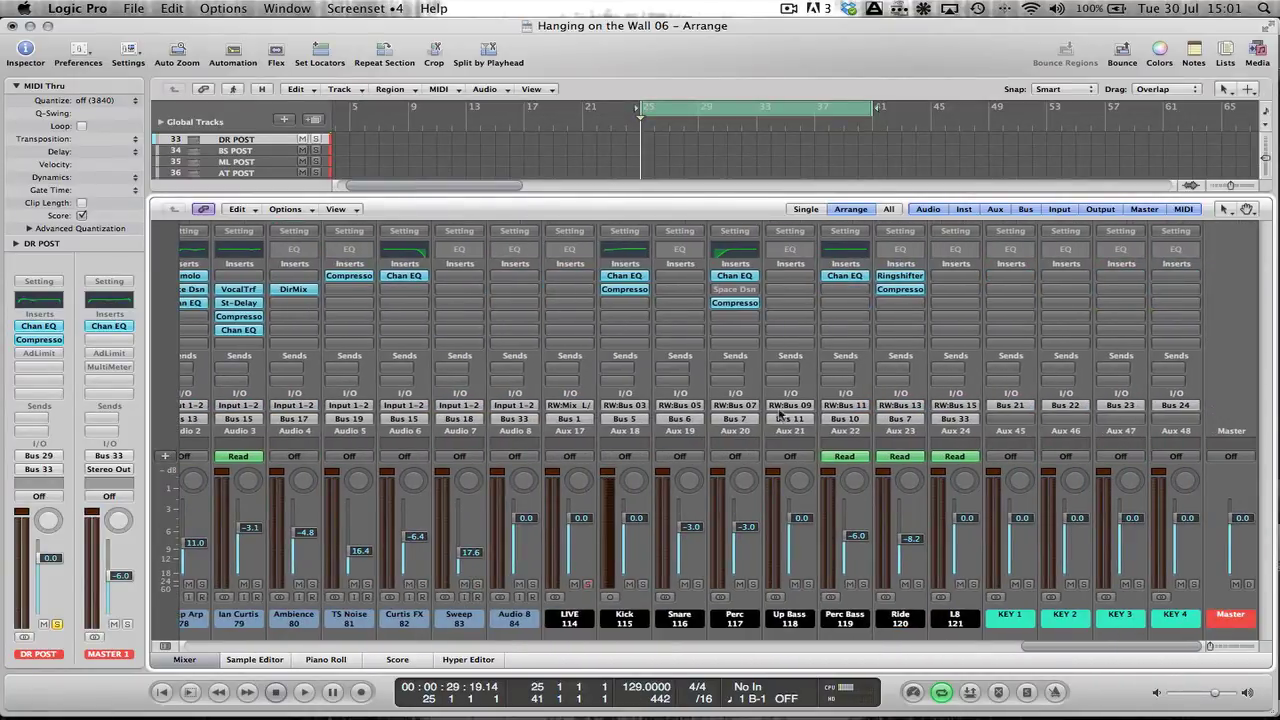
# Go through the ReWire channel strips from LIVE to L8, selecting them in turn to examine their routing.
pyautogui.click(569, 619)
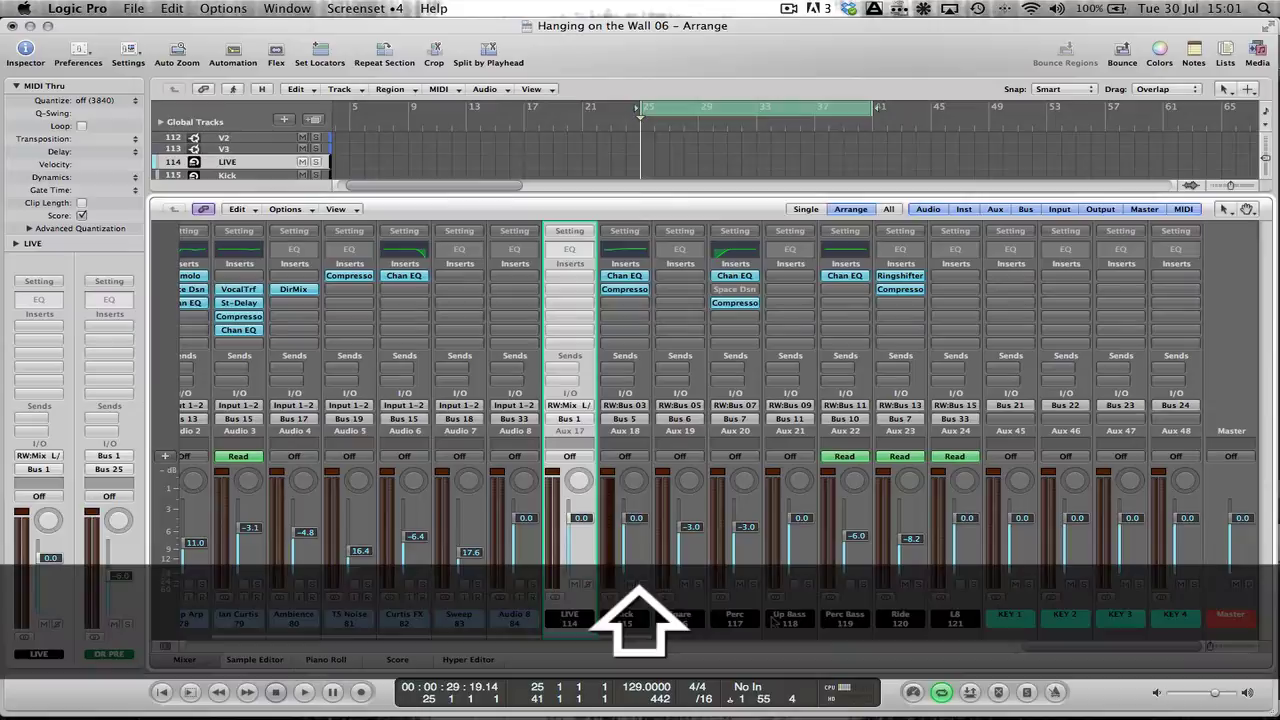
pyautogui.keyDown('shift'); pyautogui.click(958, 620); pyautogui.keyUp('shift')
pyautogui.click(785, 618)
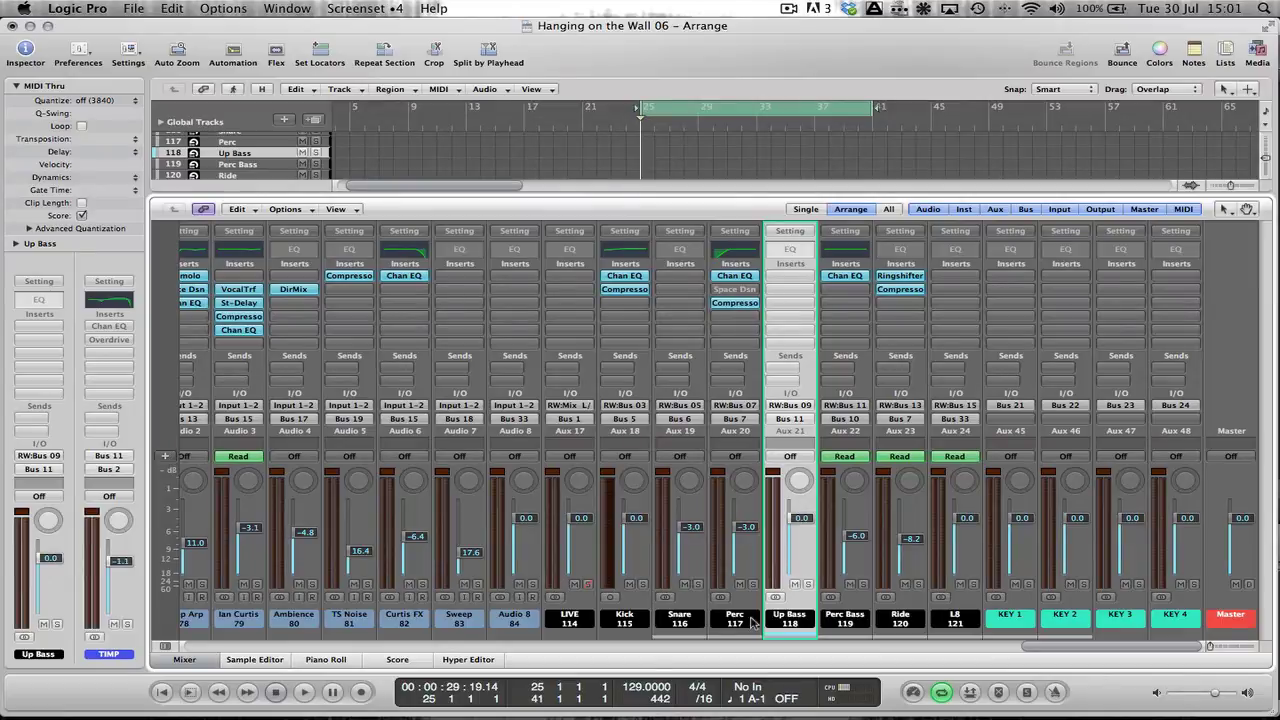
pyautogui.click(622, 619)
pyautogui.click(679, 619)
pyautogui.click(734, 619)
pyautogui.click(790, 619)
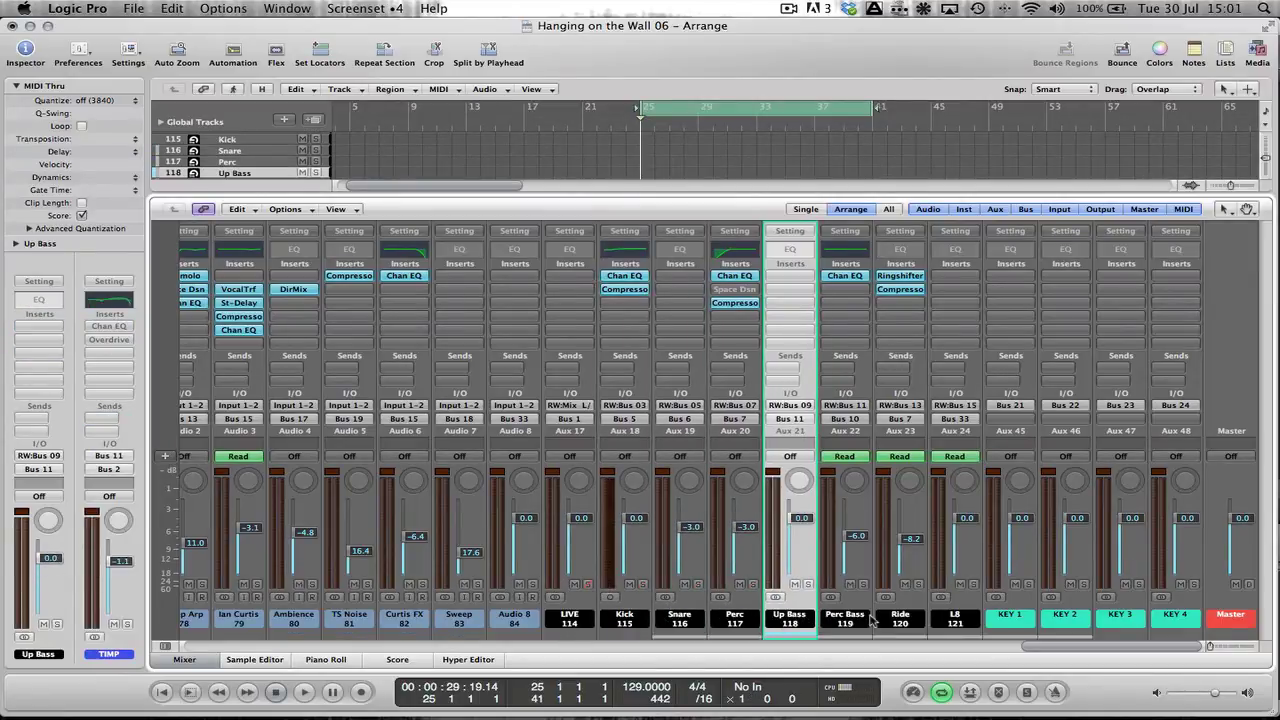
pyautogui.click(868, 620)
pyautogui.click(915, 620)
pyautogui.click(952, 620)
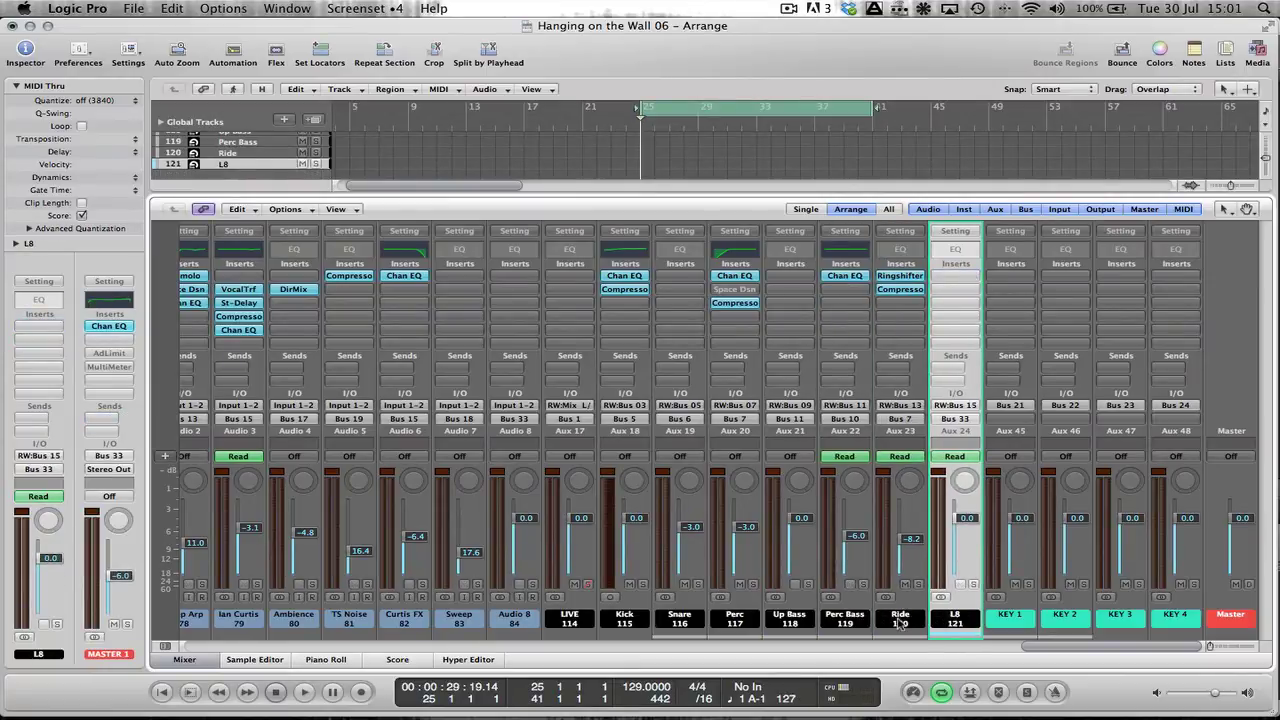
# Open the Perc channel's Compressor, inspect its Side Chain source and move the plug-in window over the upper mixer.
pyautogui.click(742, 620)
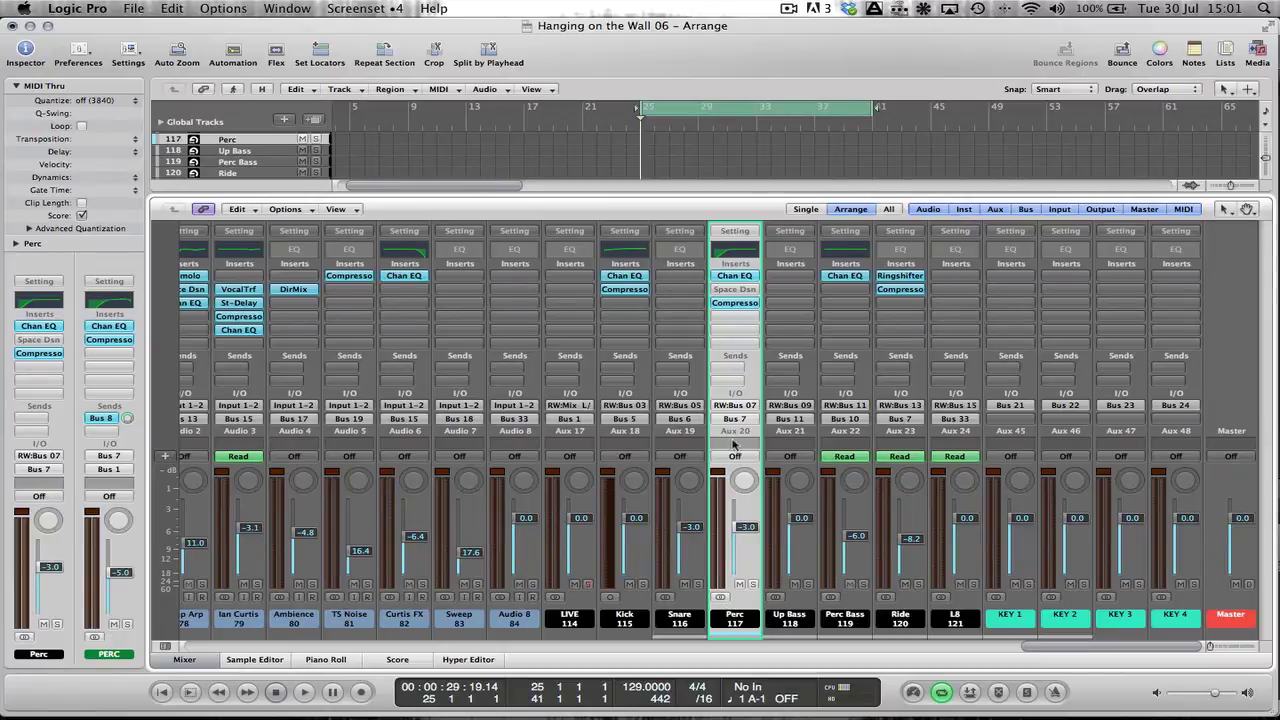
pyautogui.click(737, 304)
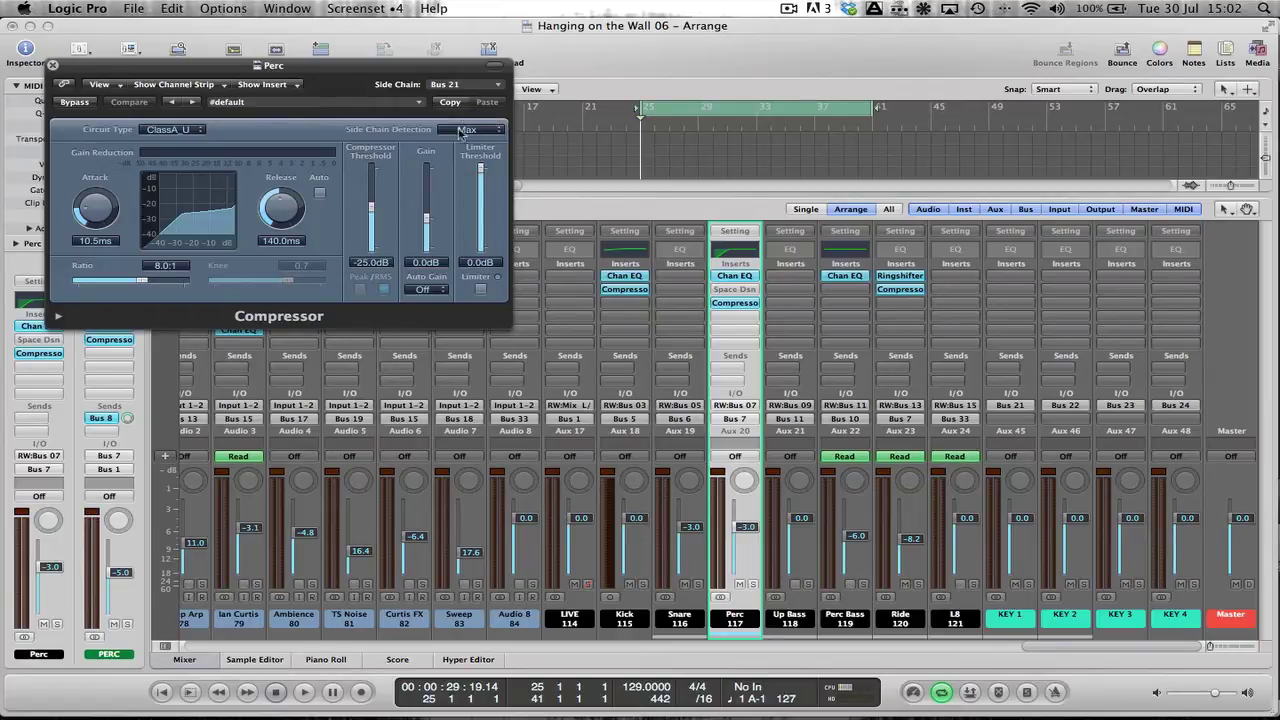
pyautogui.moveTo(356, 70); pyautogui.dragTo(686, 196)
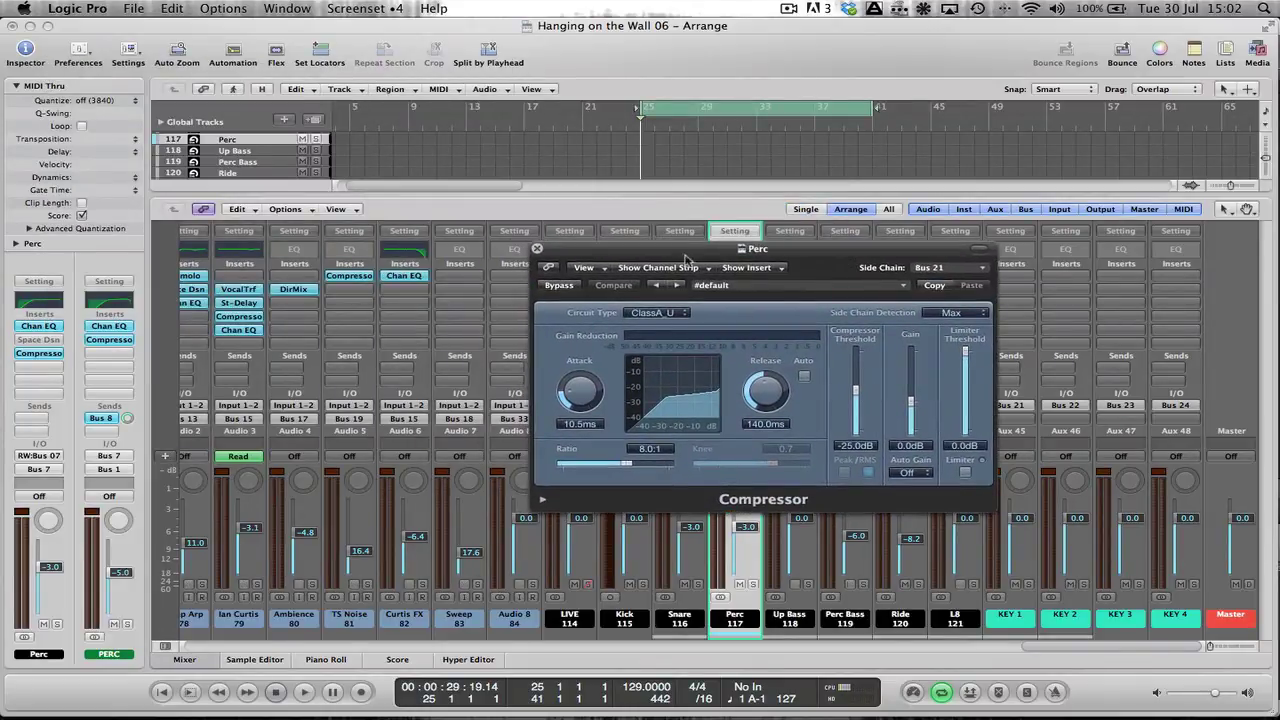
pyautogui.moveTo(699, 256); pyautogui.dragTo(761, 246)
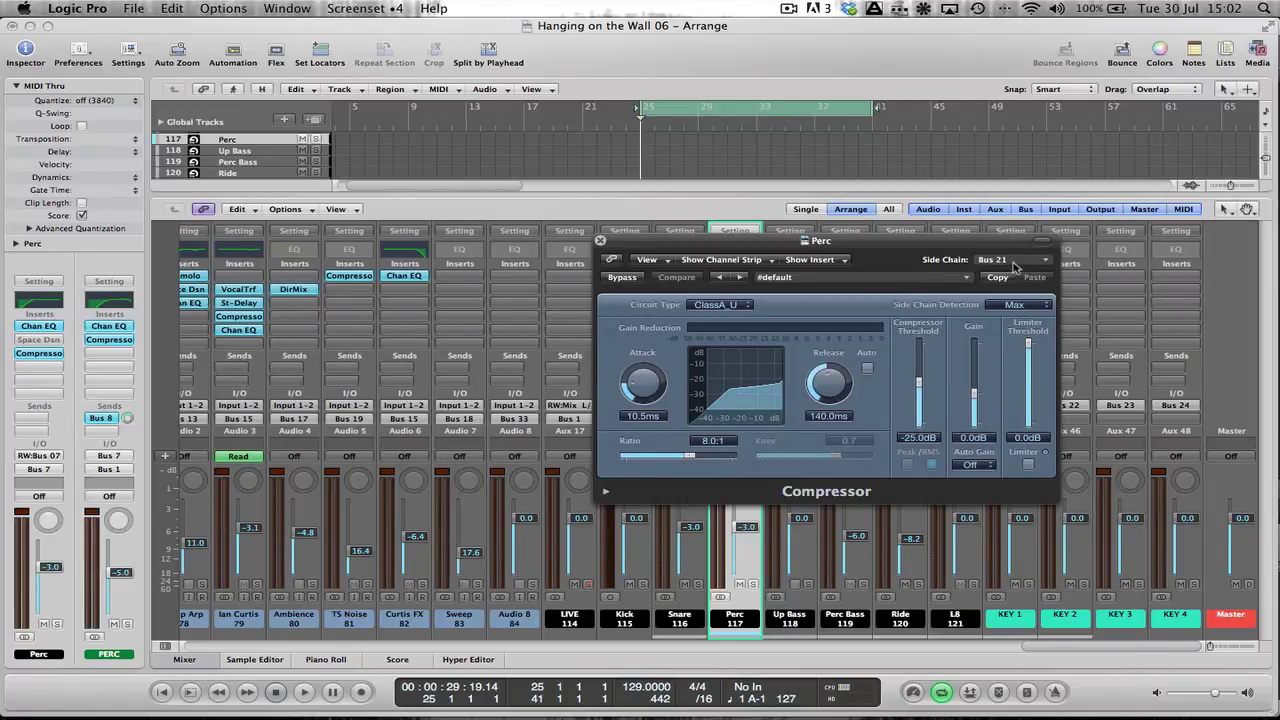
pyautogui.click(1013, 263)
pyautogui.click(898, 263)
pyautogui.moveTo(755, 235); pyautogui.dragTo(717, 124)
# Hide the plug-in window and mixer, and enlarge the KEY tracks, selecting their Fill, Kick, Upbeat and Snare regions around bar 25.
pyautogui.press('v')
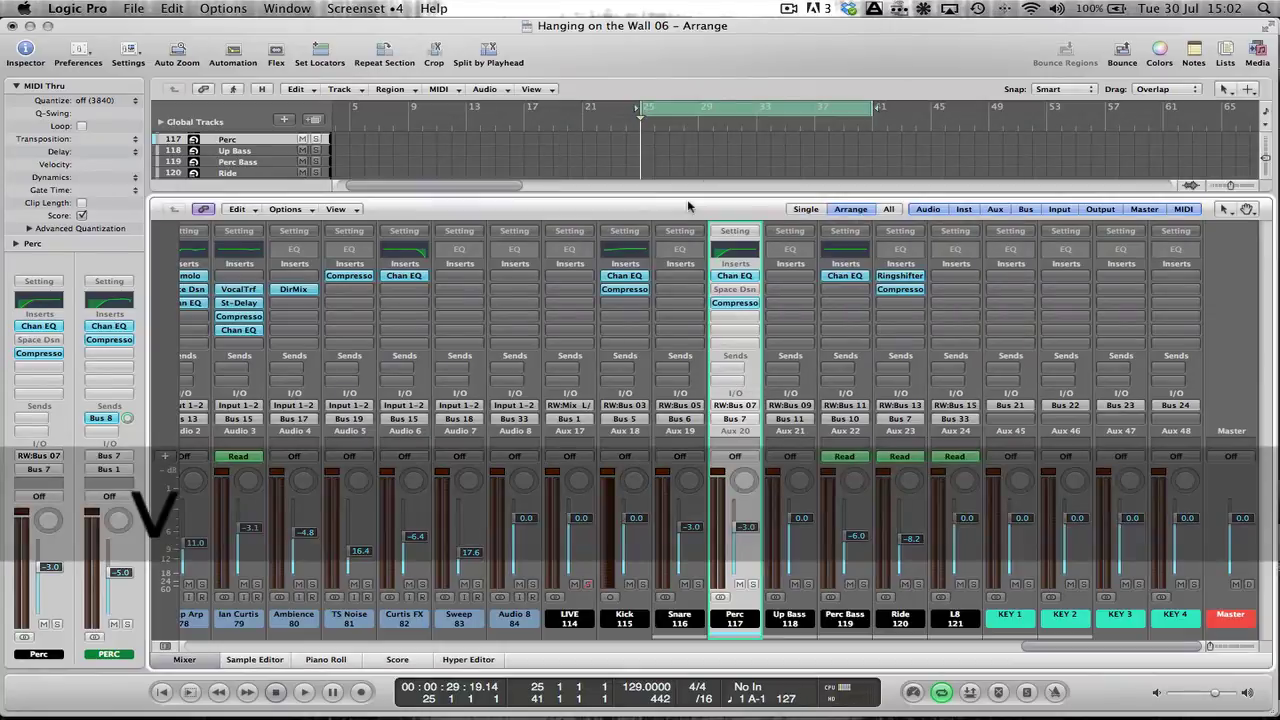
pyautogui.press('x')
pyautogui.scroll(15, 620, 304)
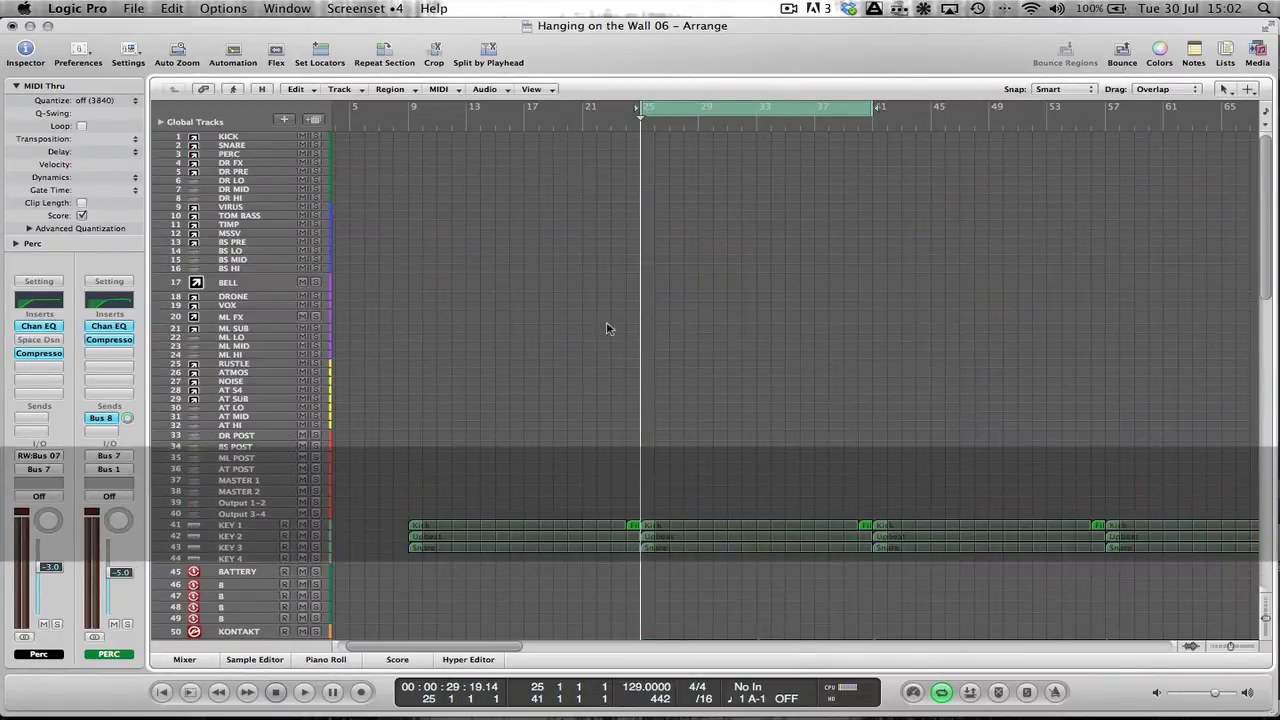
pyautogui.keyDown('ctrl'); pyautogui.keyDown('alt'); pyautogui.click(709, 532); pyautogui.keyUp('alt'); pyautogui.keyUp('ctrl')
pyautogui.scroll(3, 569, 391)
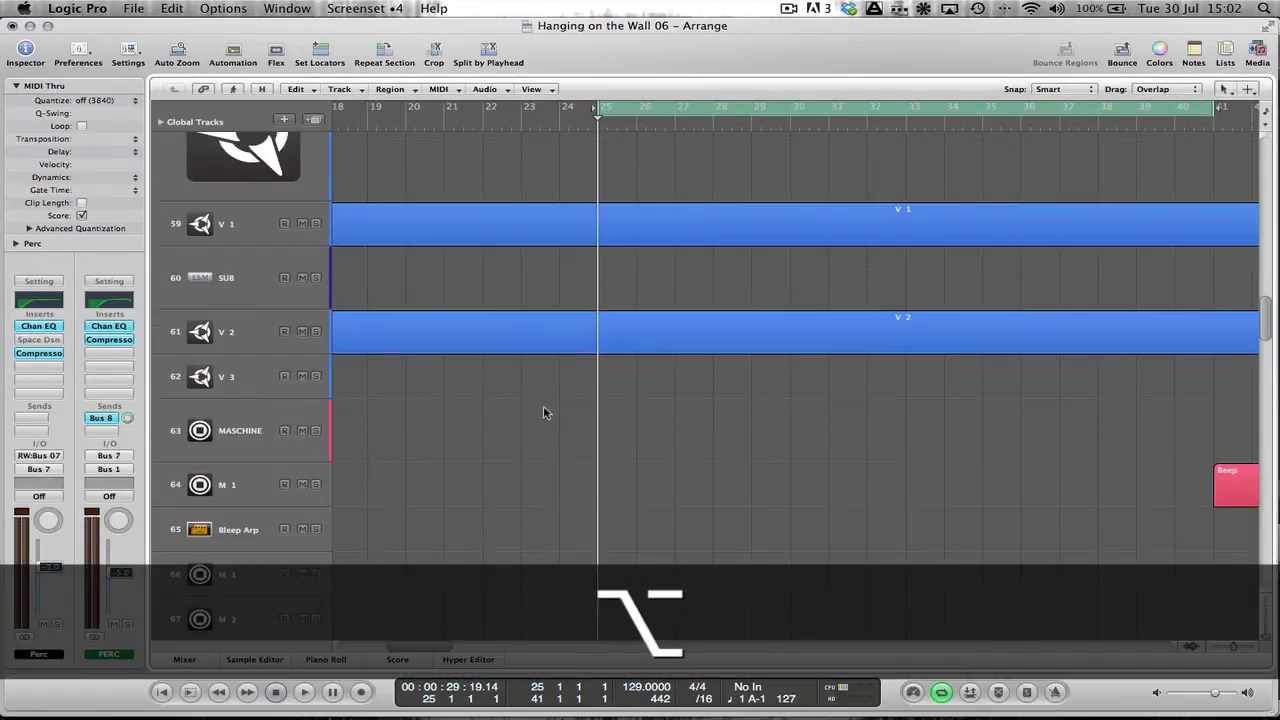
pyautogui.moveTo(684, 192); pyautogui.dragTo(514, 471)
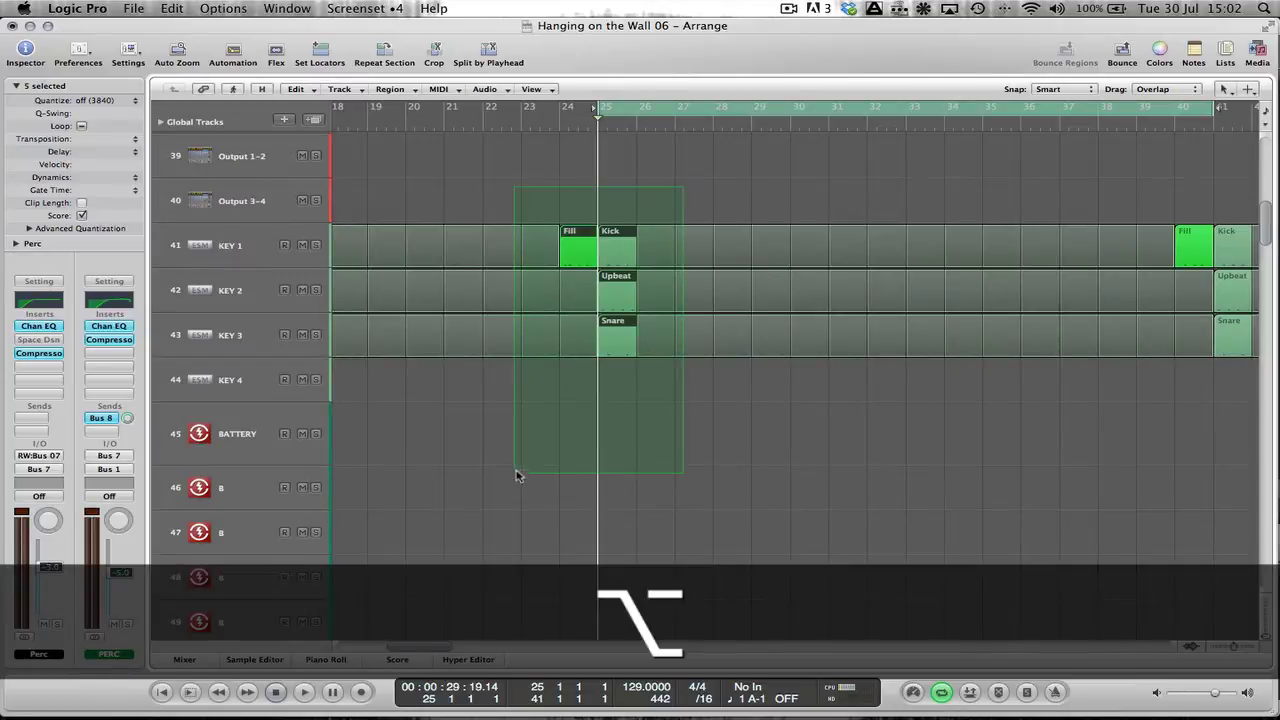
# Go through the KEY 1 to KEY 4 tracks in the arrangement by selecting each one.
pyautogui.click(228, 249)
pyautogui.click(240, 290)
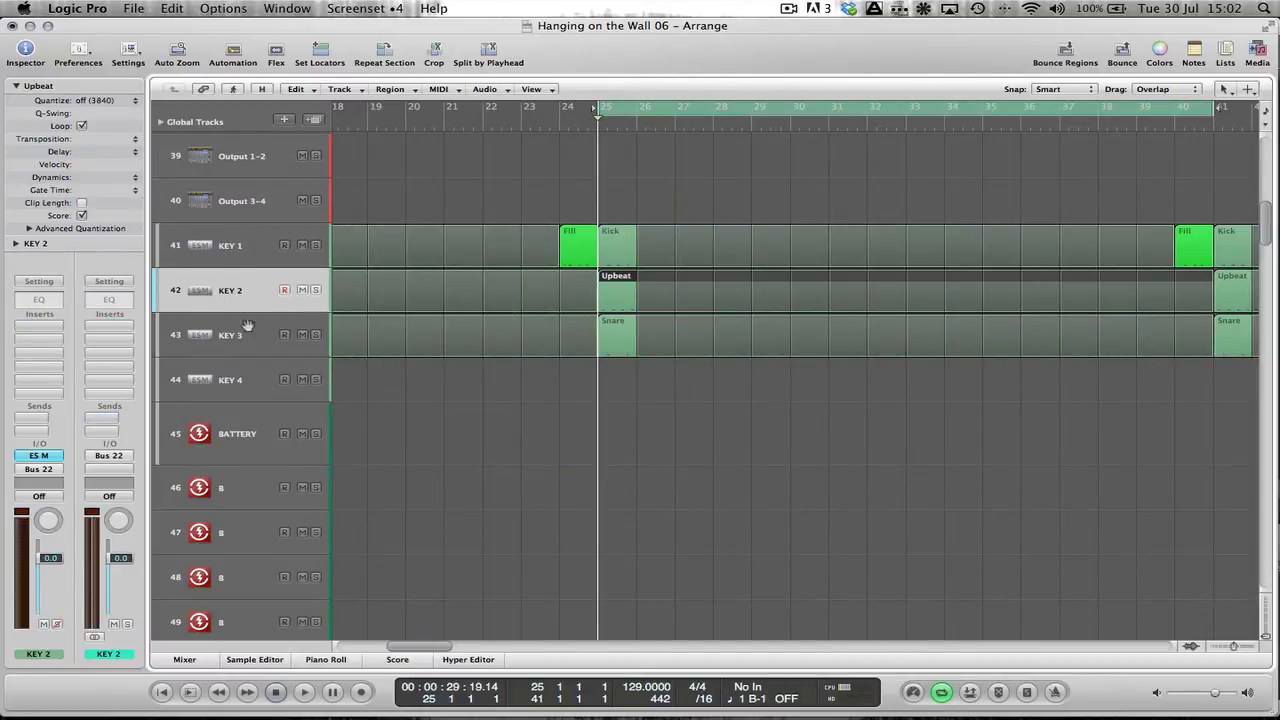
pyautogui.click(228, 250)
pyautogui.press('Down')
pyautogui.press('Down')
pyautogui.press('Down')
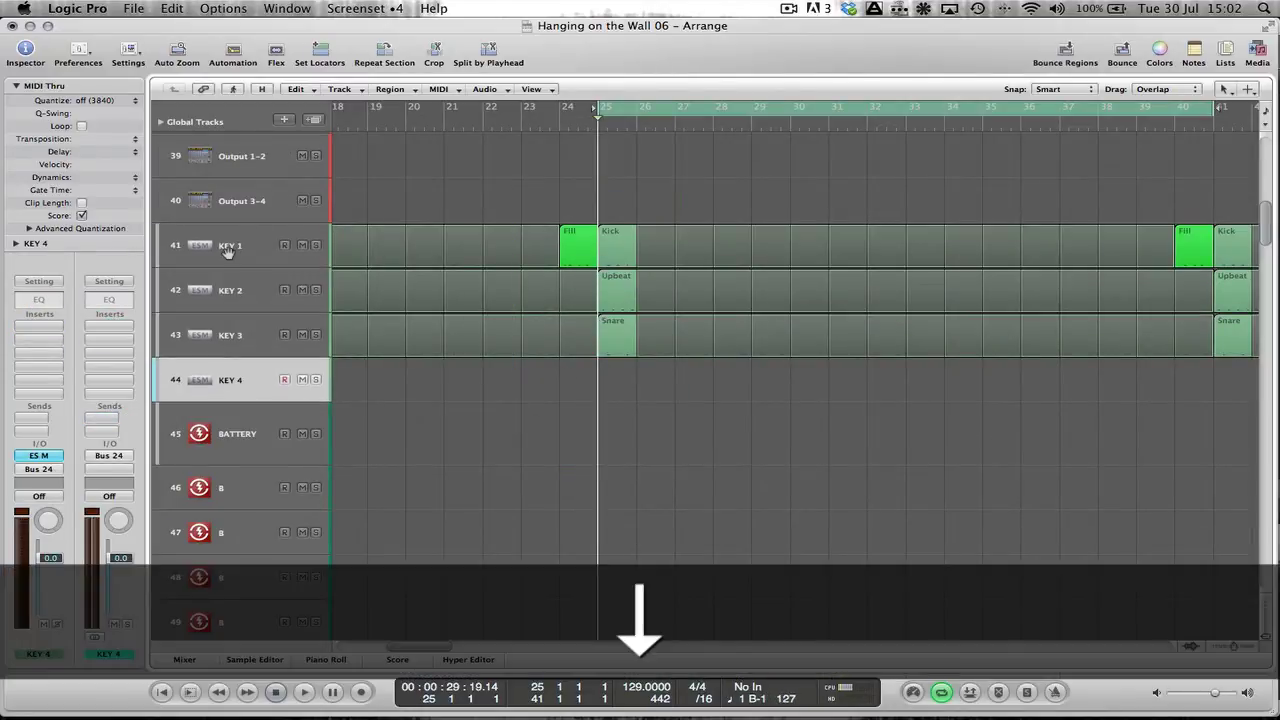
# Check the output bus of each KEY track from KEY 1 to KEY 4, and return to KEY 1.
pyautogui.click(228, 250)
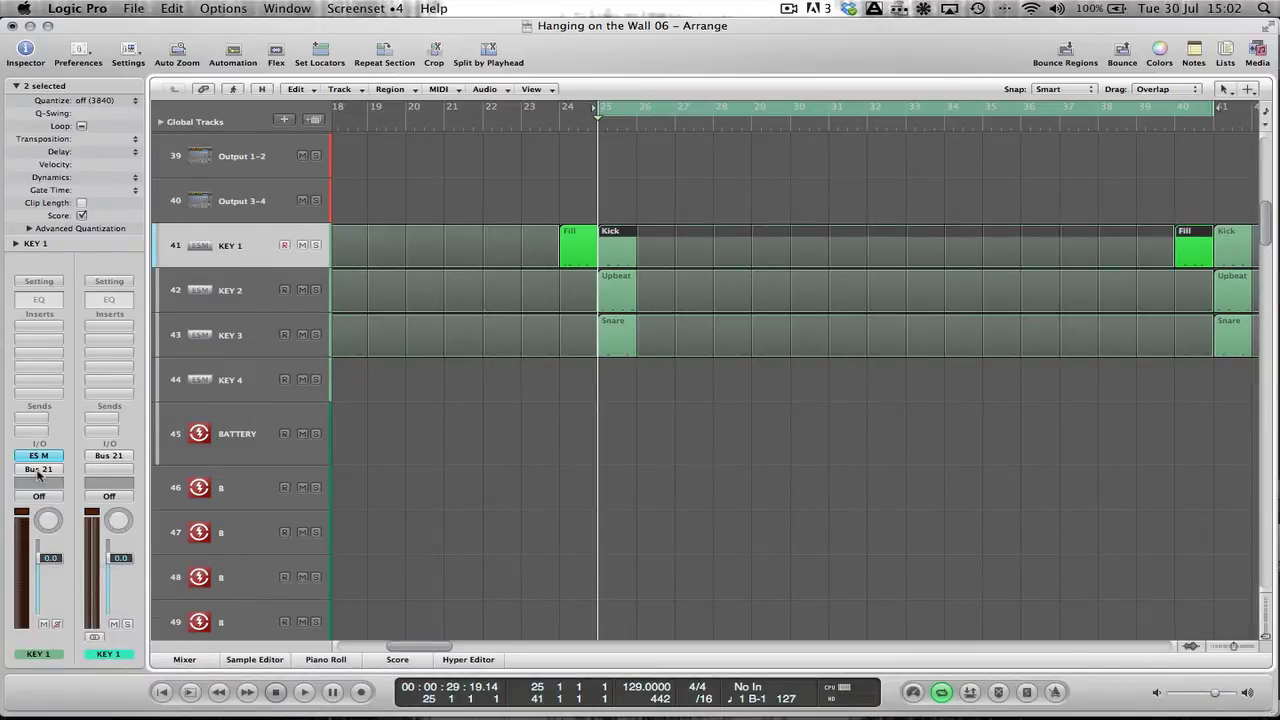
pyautogui.press('Down')
pyautogui.press('Down')
pyautogui.press('Down')
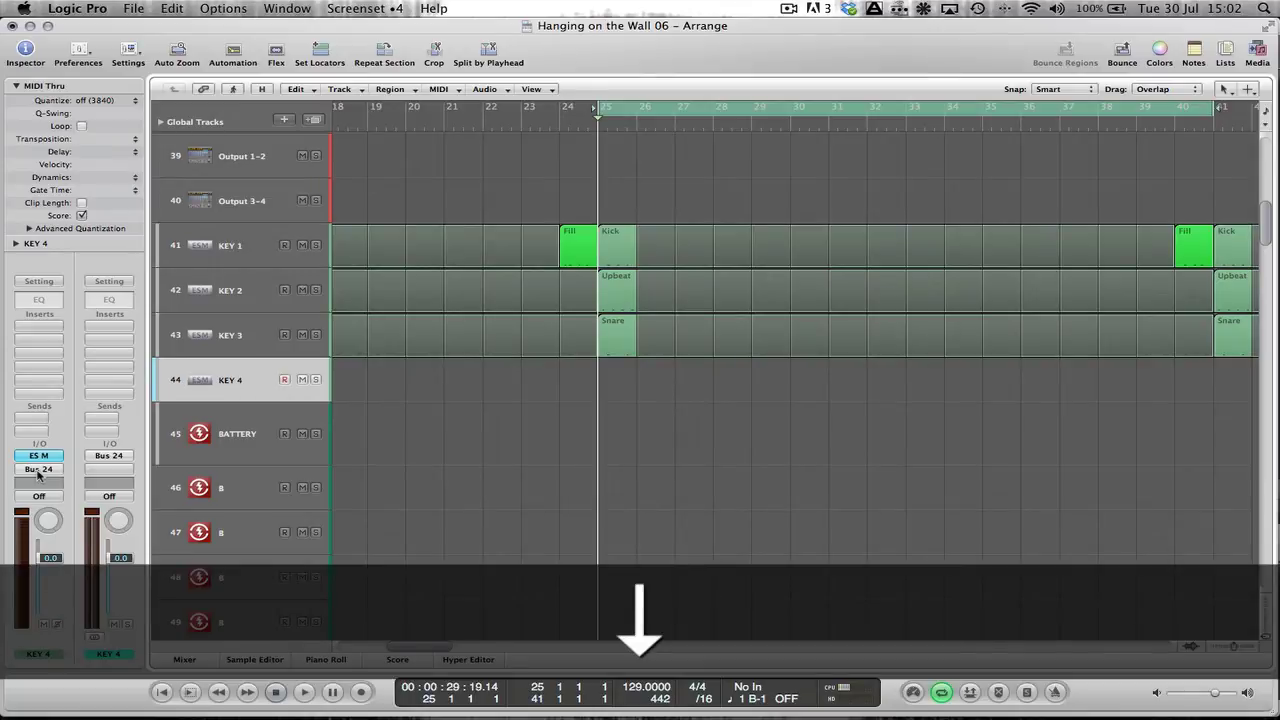
pyautogui.press('Up')
pyautogui.press('Up')
pyautogui.press('Up')
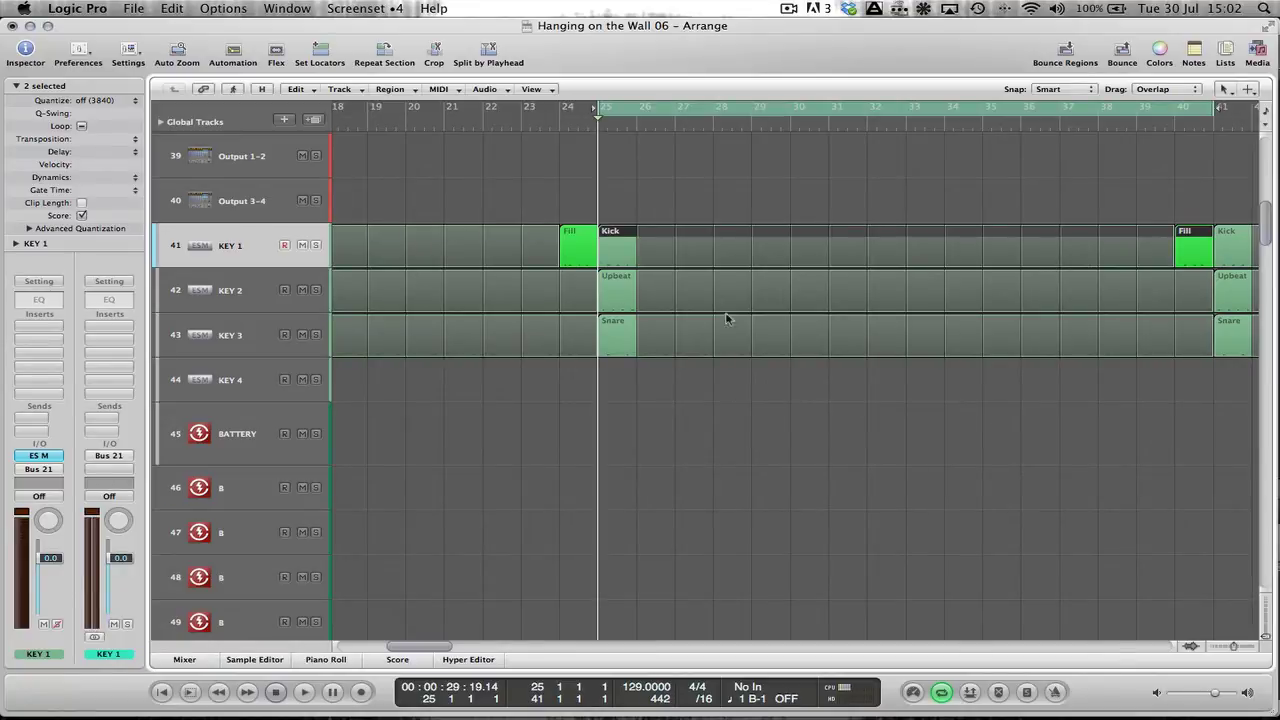
# Show the mixer and the Perc Compressor again, and select the KICK channel at the start of the mixer.
pyautogui.scroll(1, 700, 397)
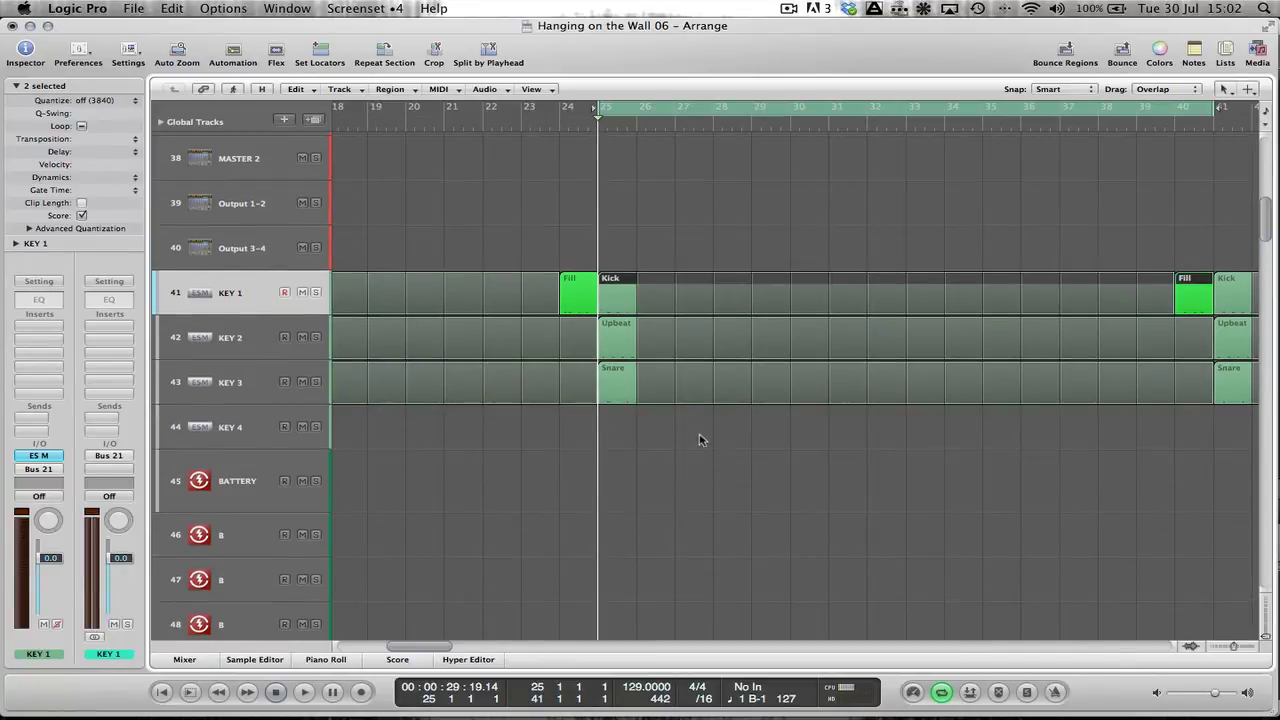
pyautogui.press('x')
pyautogui.click(734, 302)
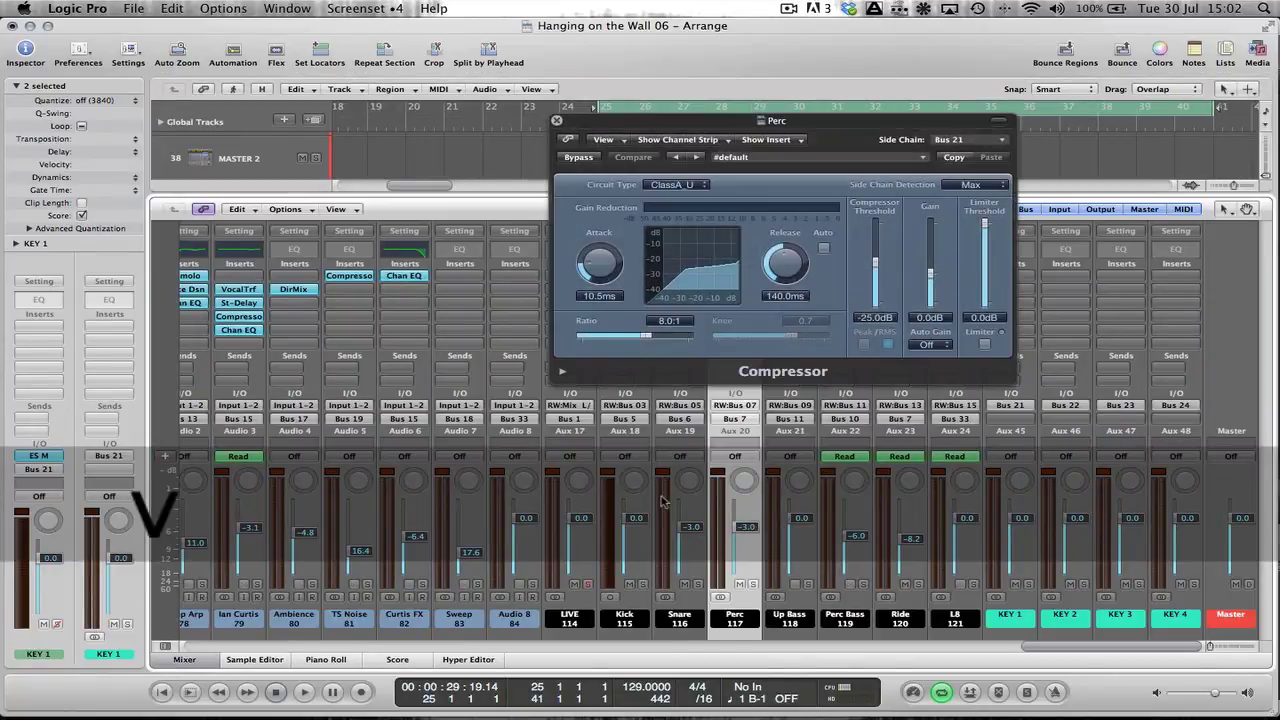
pyautogui.hscroll(-15, 207, 617)
pyautogui.click(207, 617)
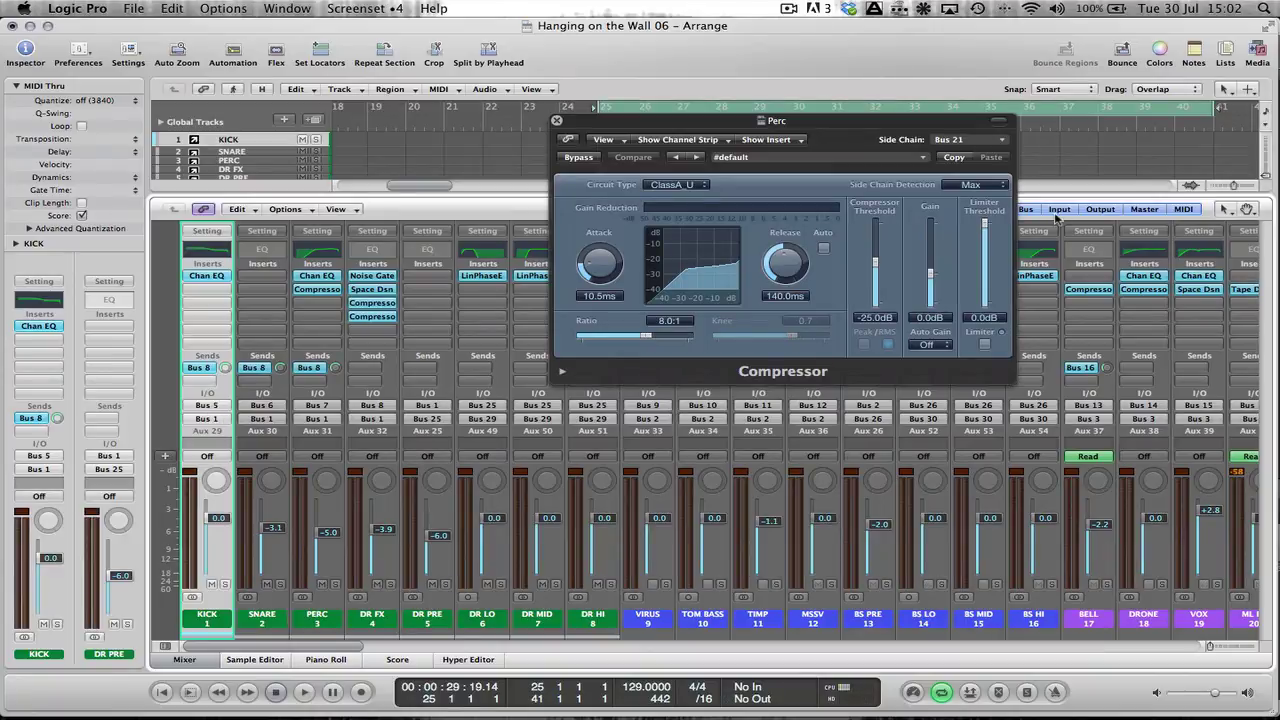
# Inspect the Perc Compressor's side-chain settings and move its window down clear of the arrangement tracks.
pyautogui.click(955, 157)
pyautogui.click(870, 233)
pyautogui.moveTo(782, 122); pyautogui.dragTo(725, 179)
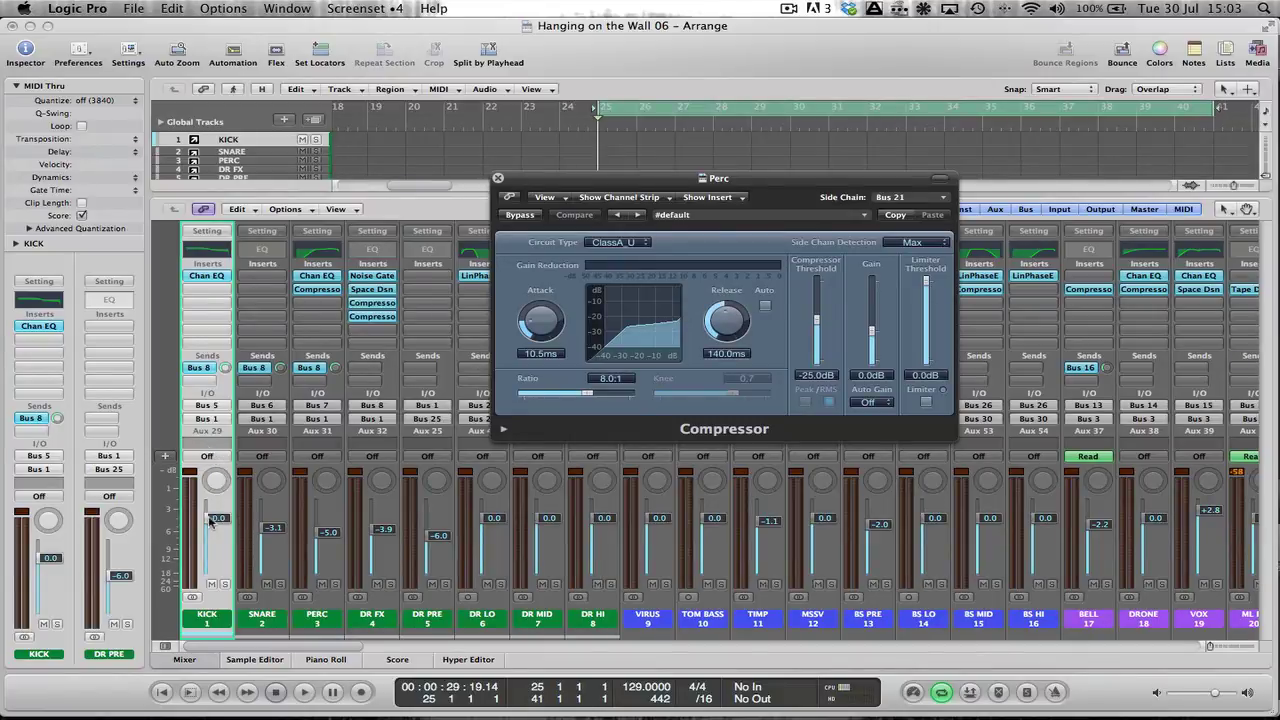
pyautogui.moveTo(568, 181); pyautogui.dragTo(587, 300)
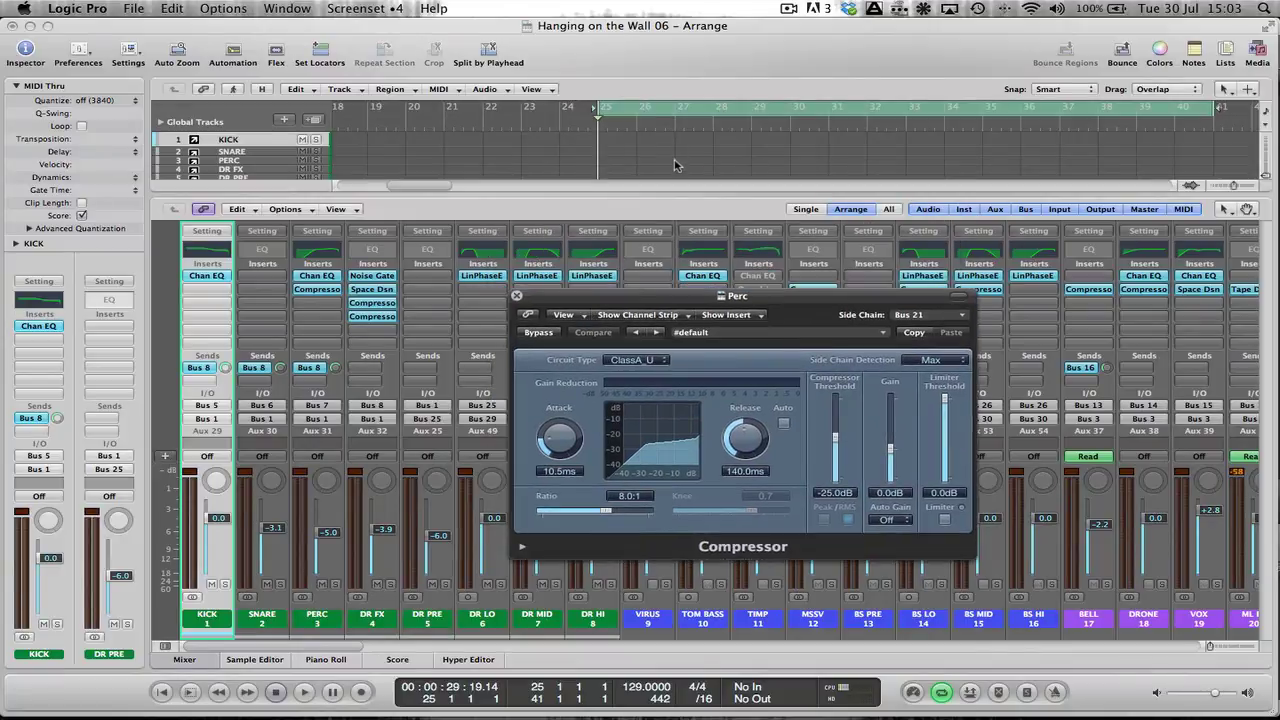
# Hide the mixer, bring the KEY tracks into view and select their Fill, Kick and Upbeat regions around bar 25.
pyautogui.scroll(-3, 675, 165)
pyautogui.press('x')
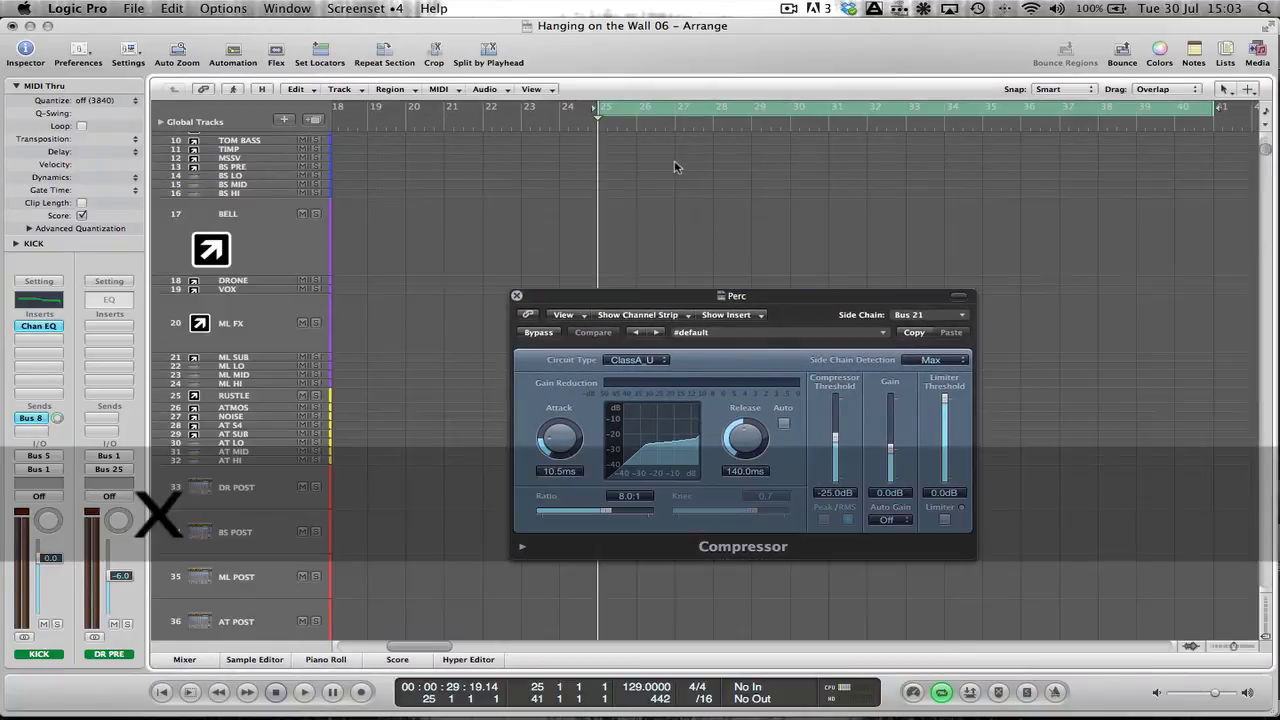
pyautogui.scroll(-10, 694, 231)
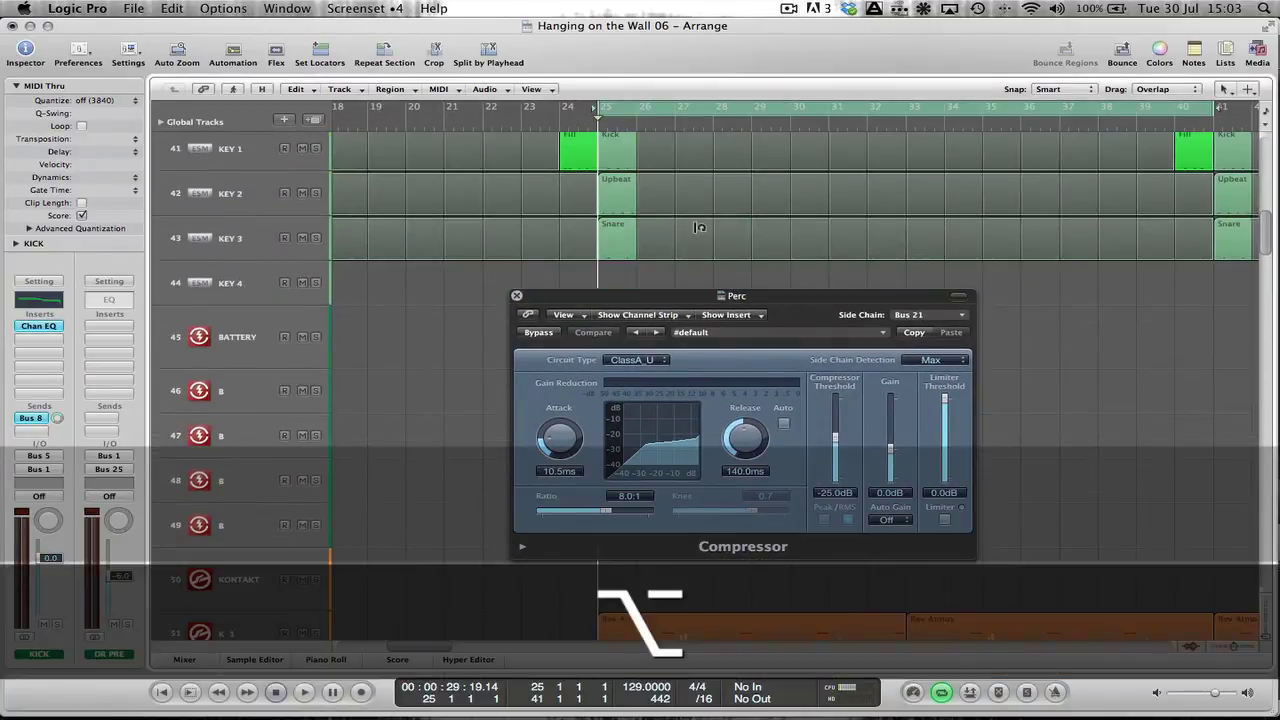
pyautogui.scroll(-2, 651, 229)
pyautogui.scroll(1, 651, 226)
pyautogui.moveTo(652, 182); pyautogui.dragTo(600, 248)
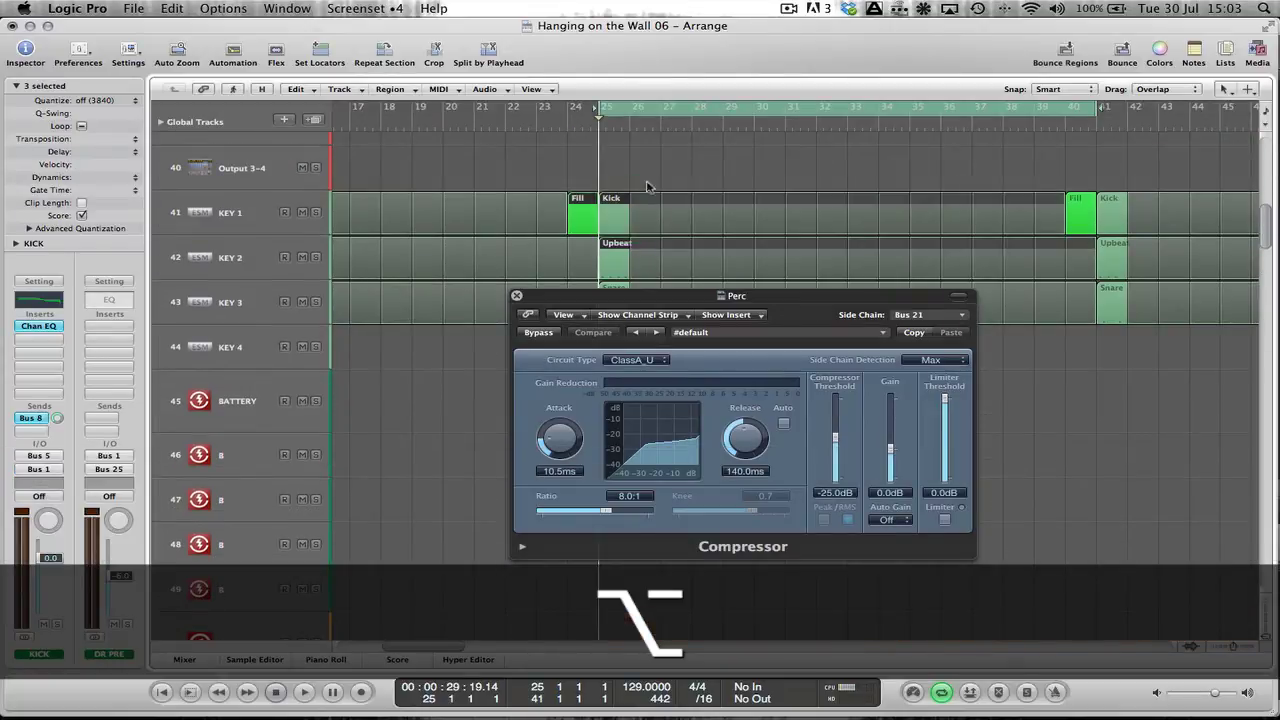
# Open the Kick region on KEY 1 at bar 25 in the Piano Roll and step through its C3 trigger notes.
pyautogui.doubleClick(612, 210)
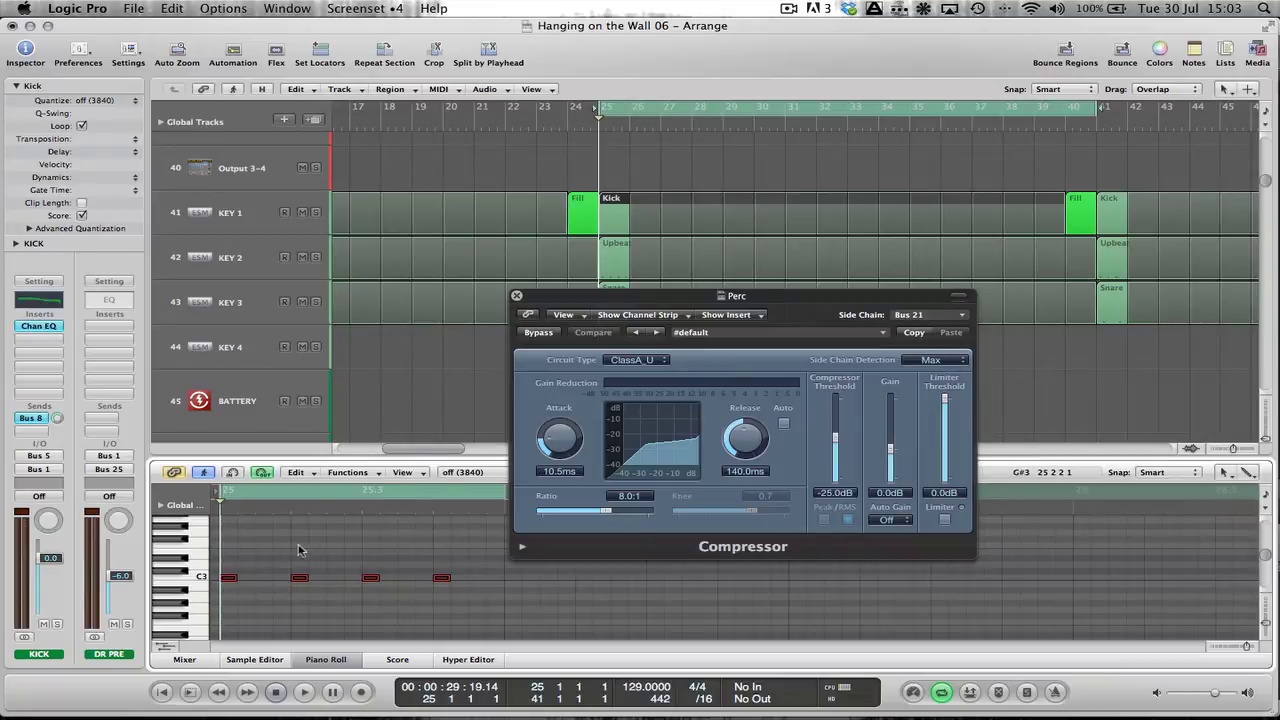
pyautogui.click(229, 577)
pyautogui.press('Right')
pyautogui.press('Right')
pyautogui.press('Right')
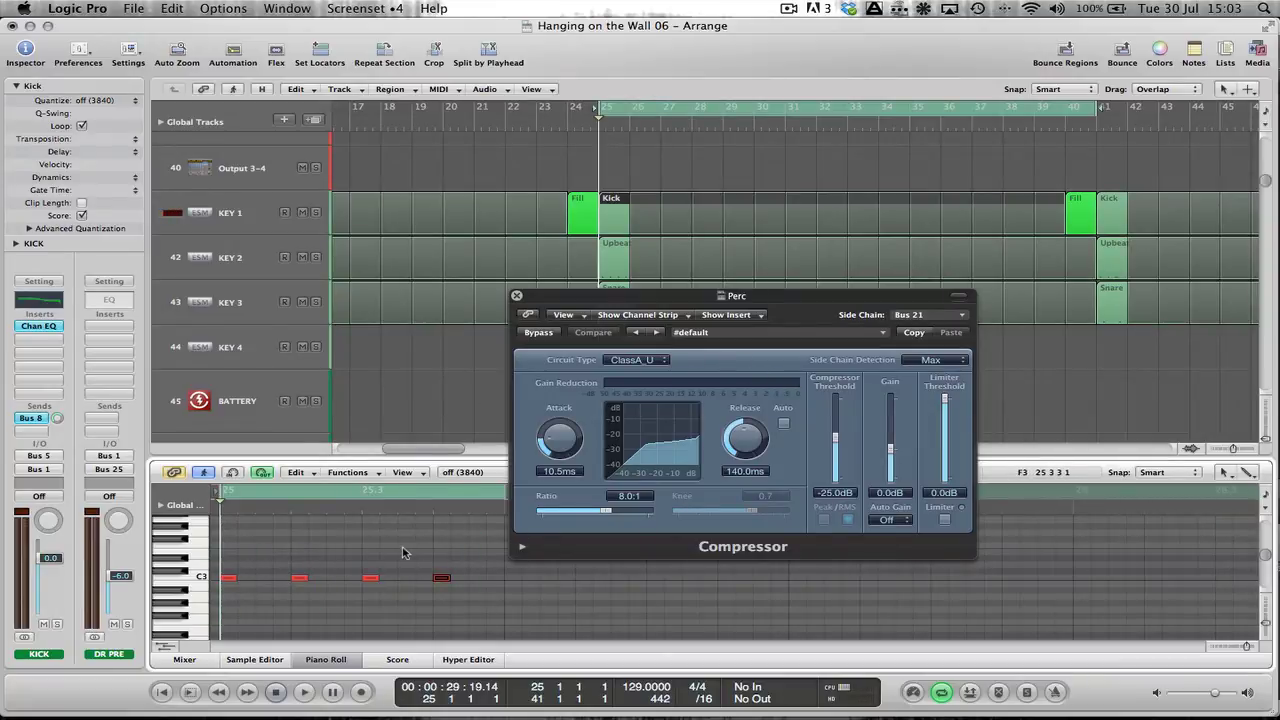
pyautogui.press('Left')
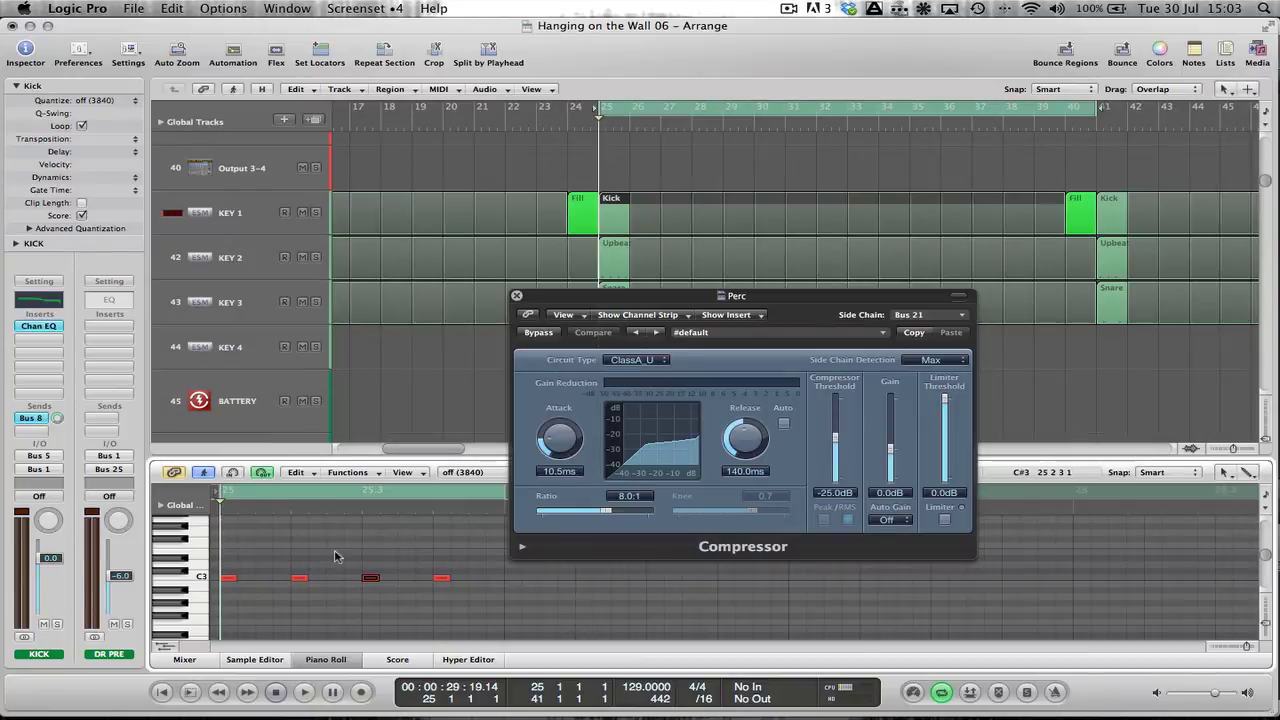
pyautogui.click(298, 577)
# Toggle the Perc Compressor window off and on, and play the project from bar 25 with the KEY tracks in view.
pyautogui.press('v')
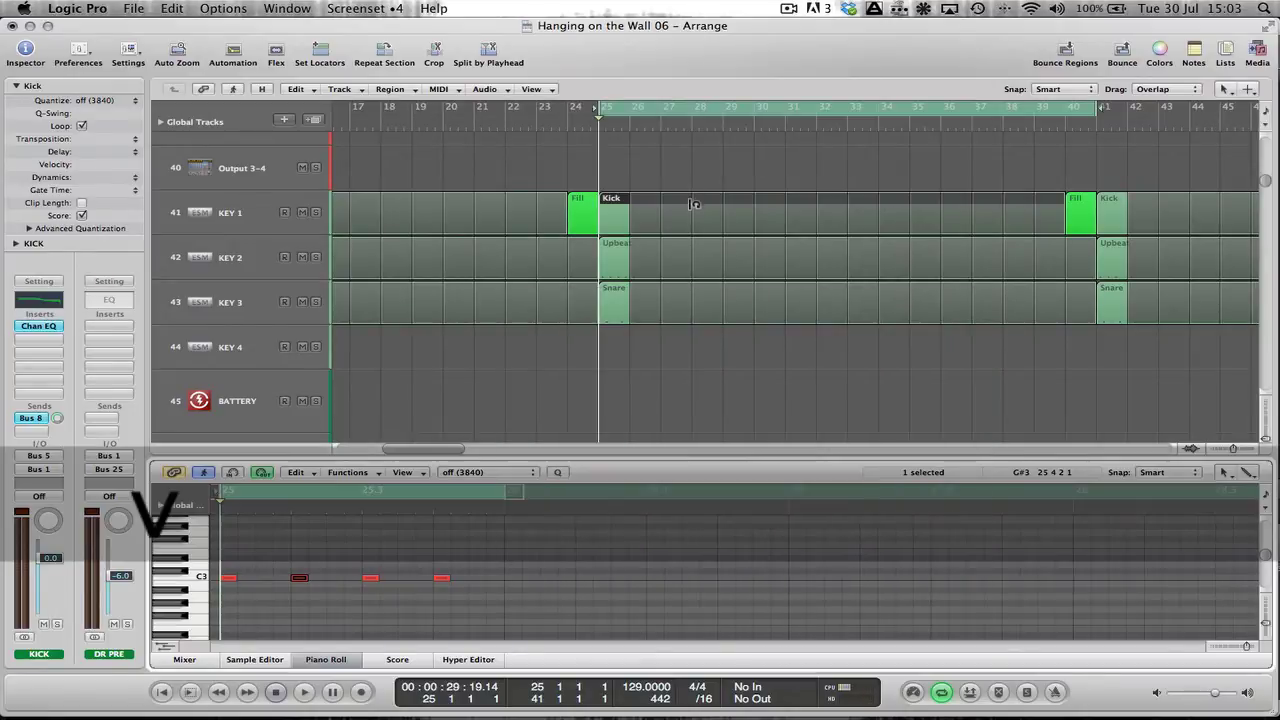
pyautogui.scroll(-2, 713, 355)
pyautogui.press('v')
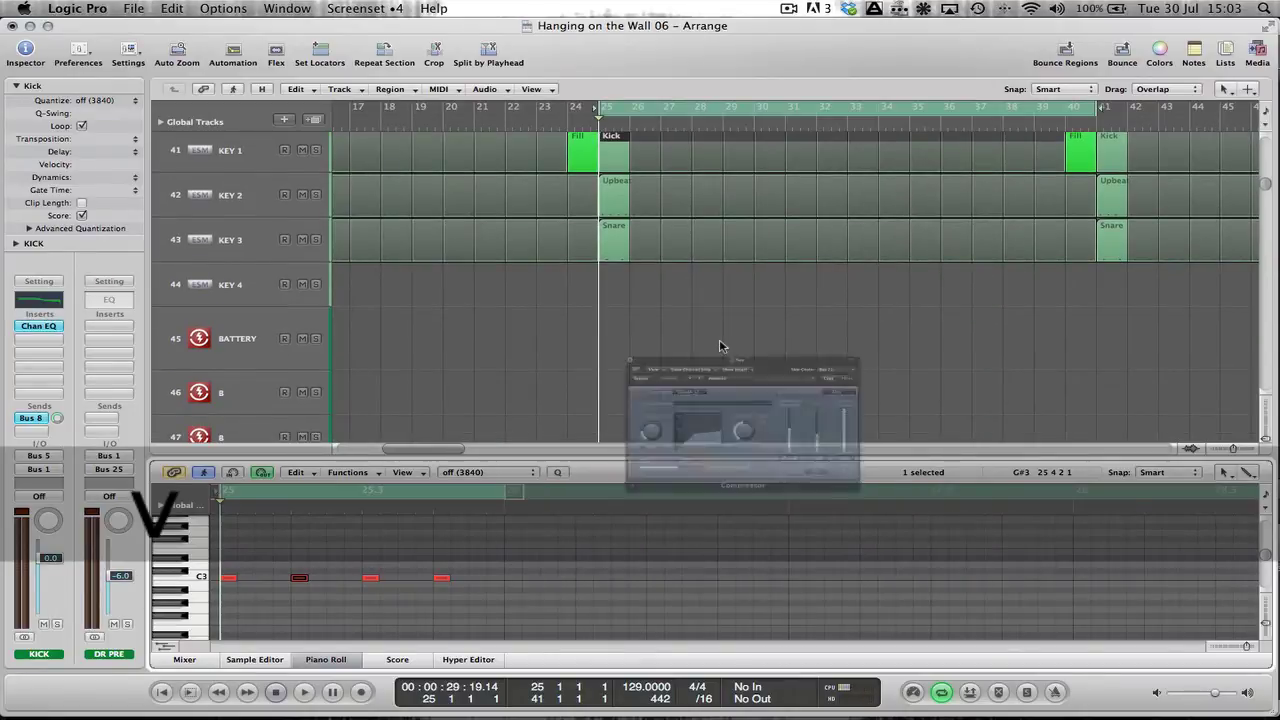
pyautogui.press('space')
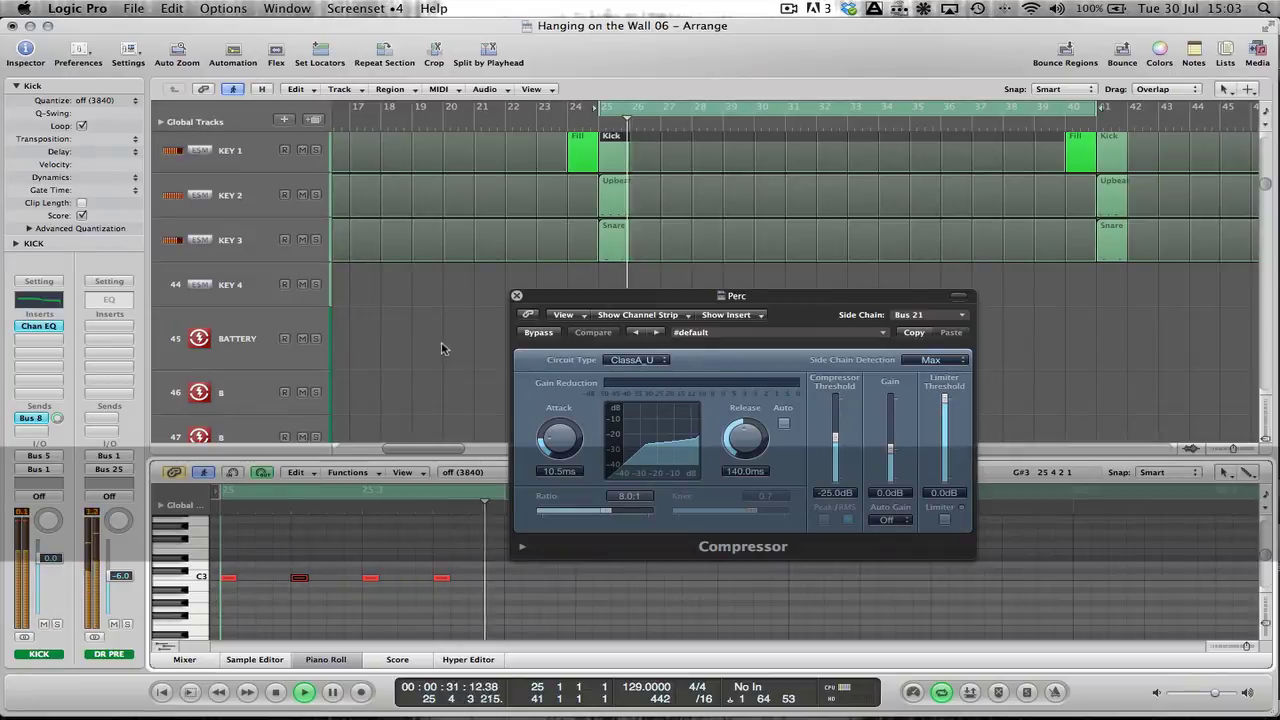
# Audition the looped section with the Perc Compressor bypassed and active, and stop playback.
pyautogui.press('alt')
pyautogui.scroll(-2, 441, 343)
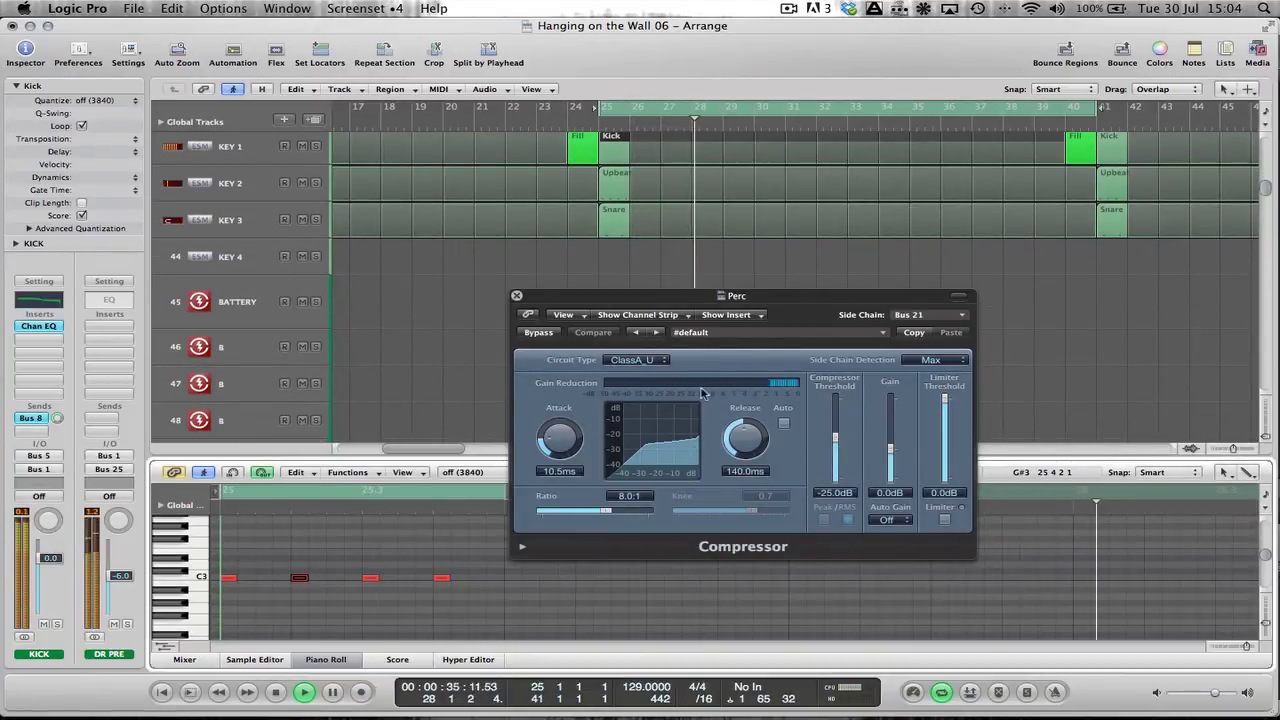
pyautogui.click(540, 334)
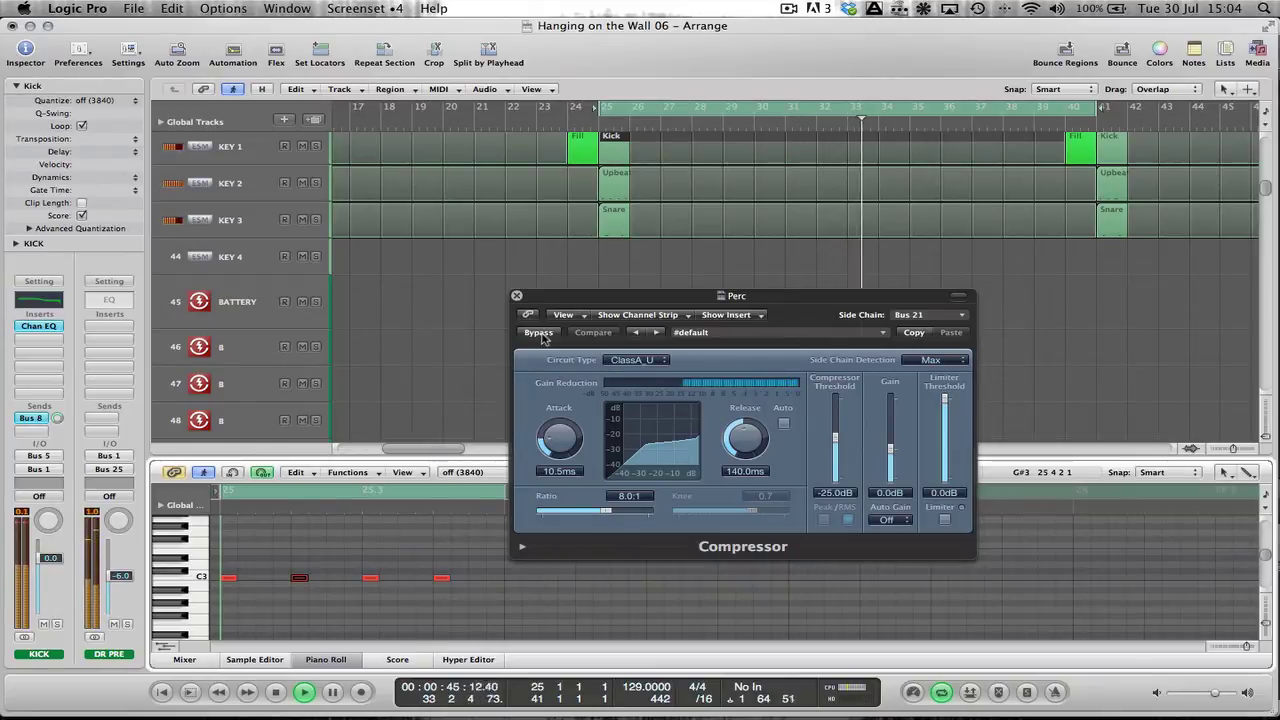
pyautogui.click(539, 333)
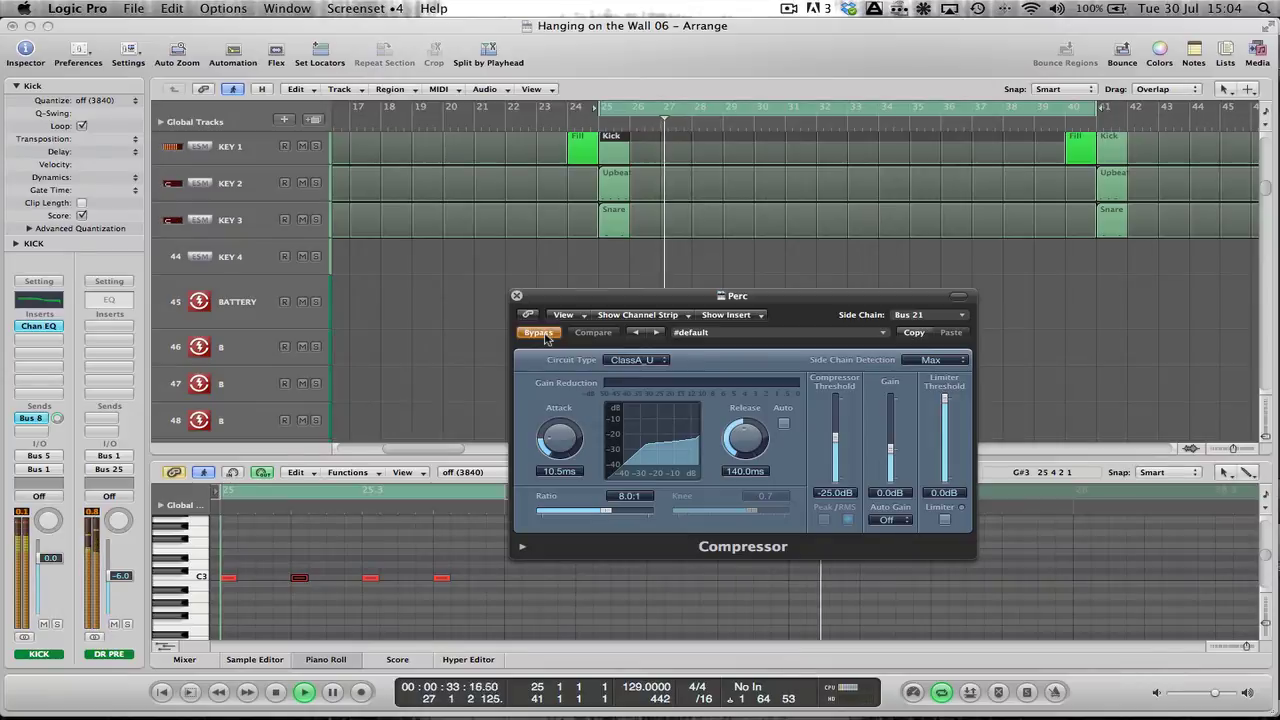
pyautogui.click(545, 338)
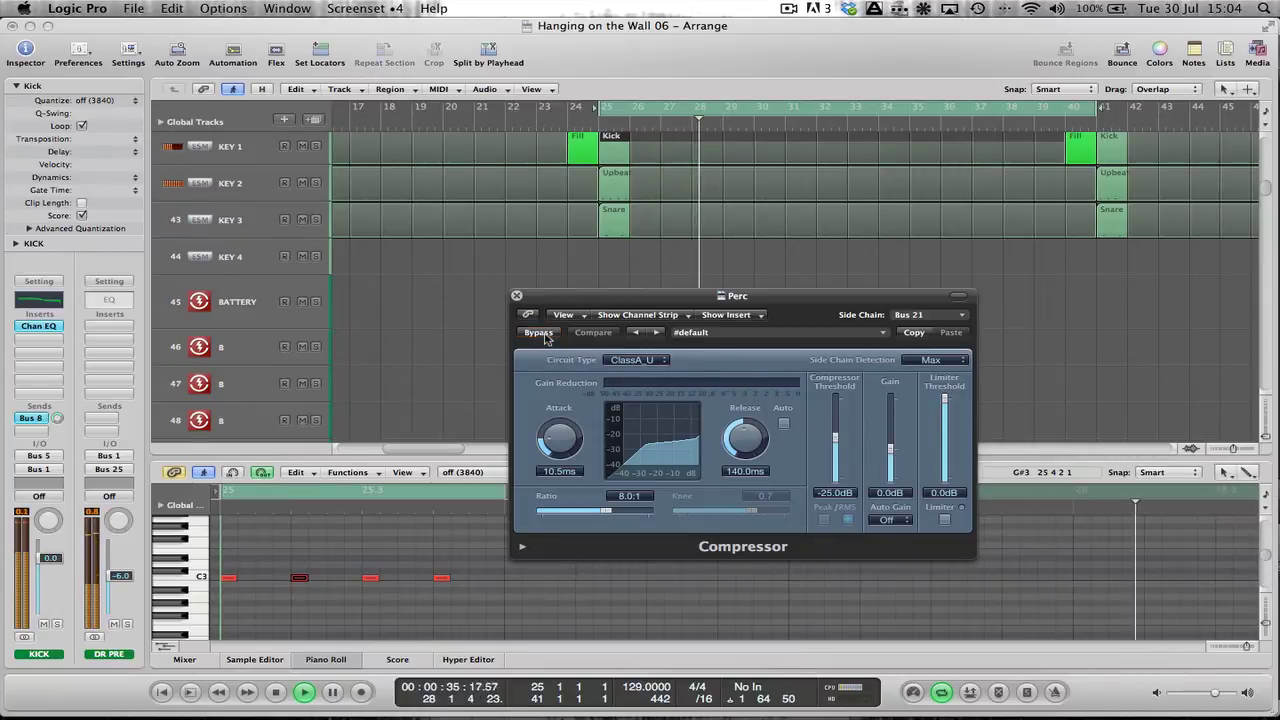
pyautogui.press('space')
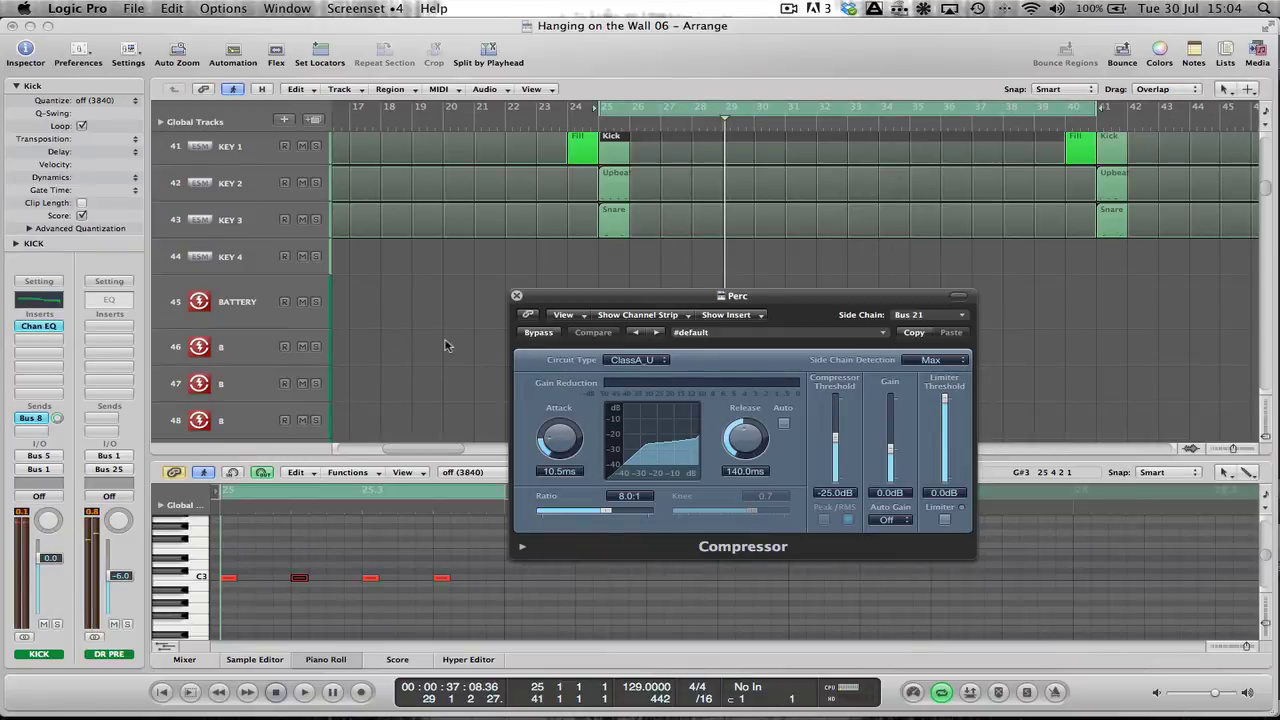
# Close the Perc Compressor and Piano Roll, show the mixer, and select the KICK, SNARE and PERC channels in turn.
pyautogui.press('super+shift+1')
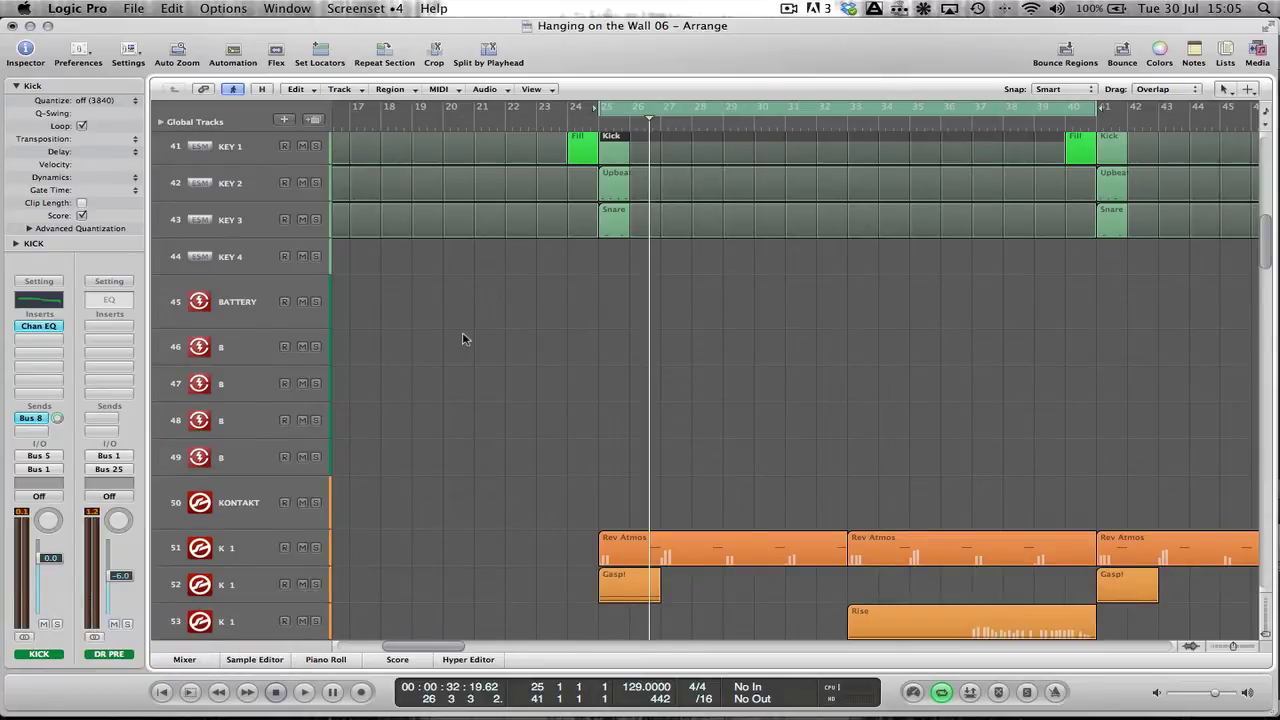
pyautogui.press('x')
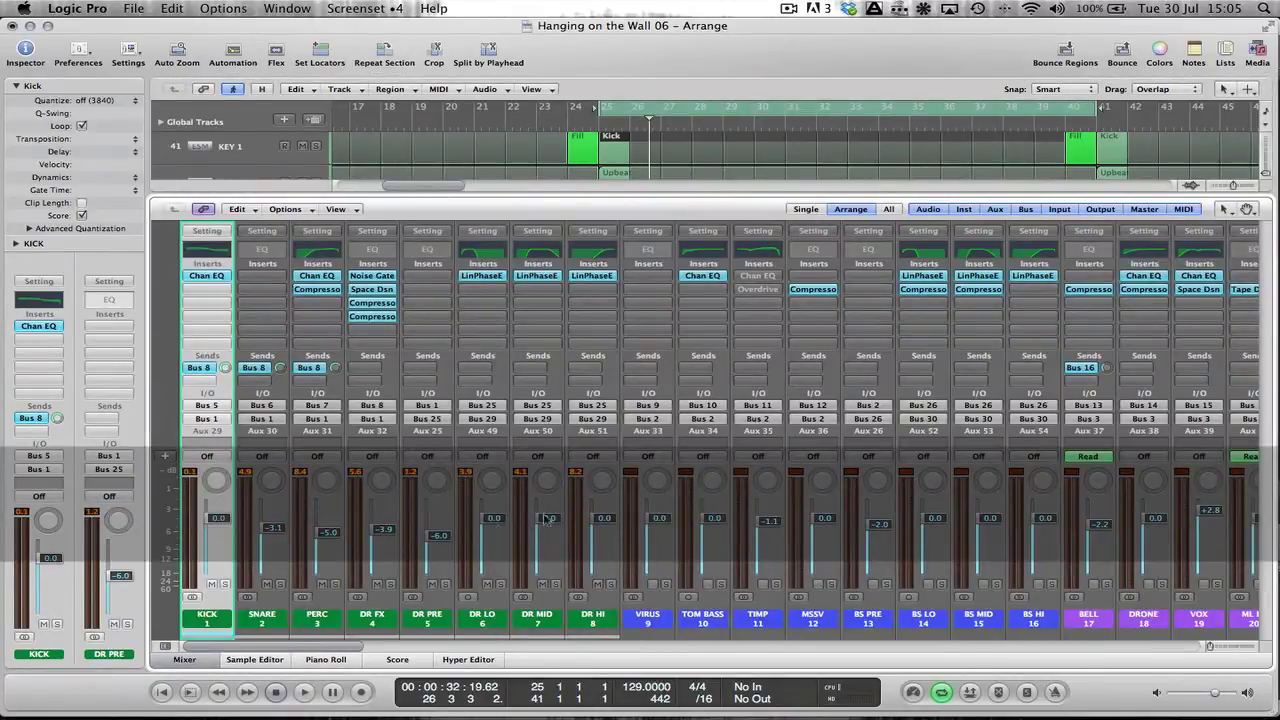
pyautogui.click(322, 619)
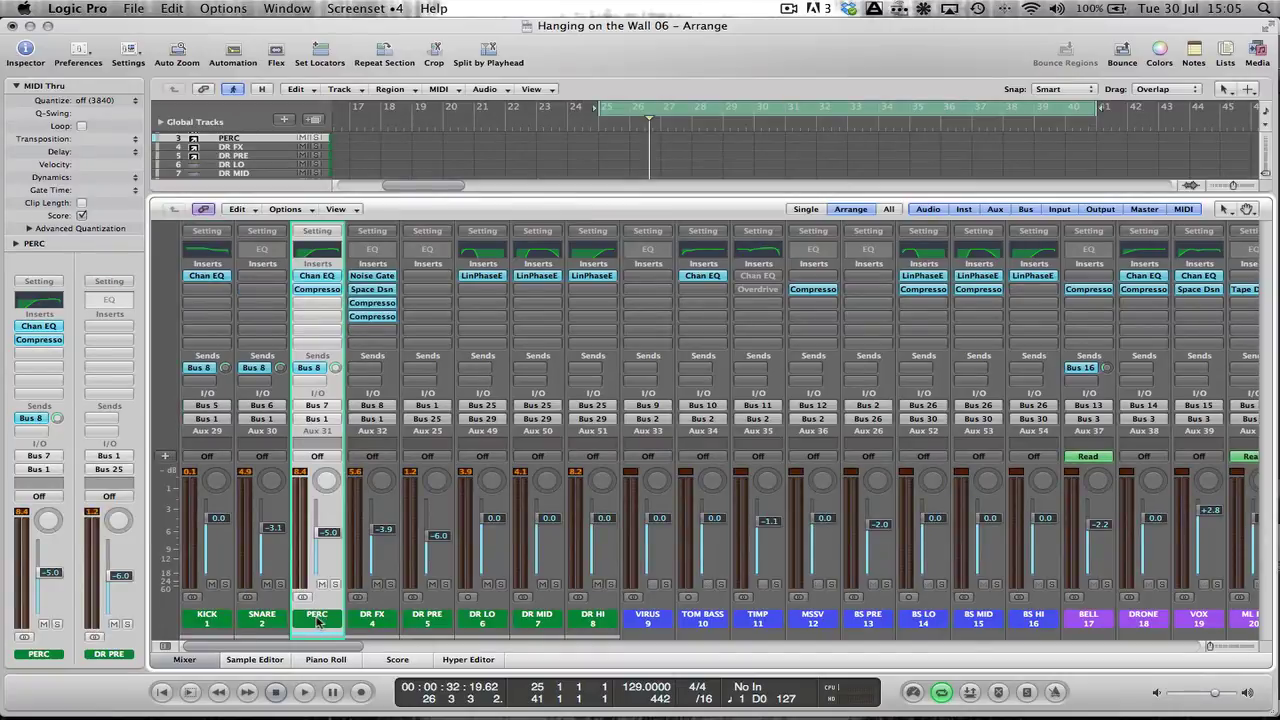
pyautogui.click(229, 618)
pyautogui.click(264, 618)
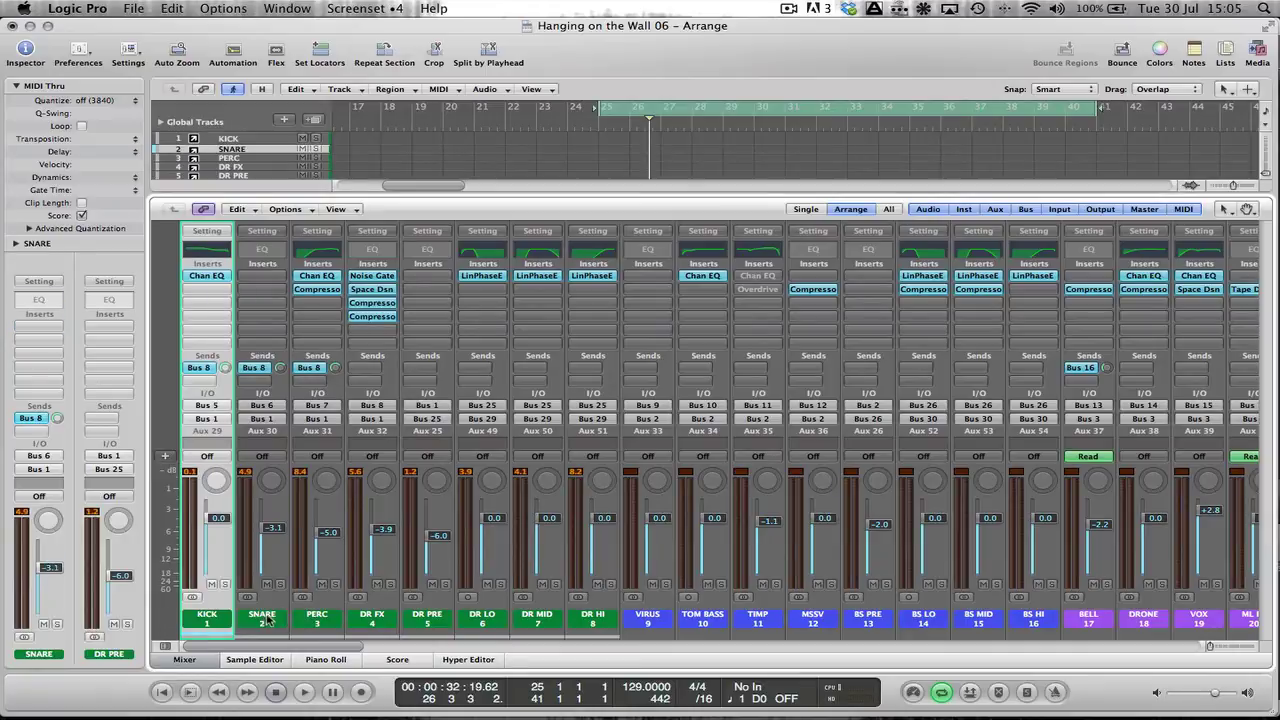
pyautogui.click(316, 619)
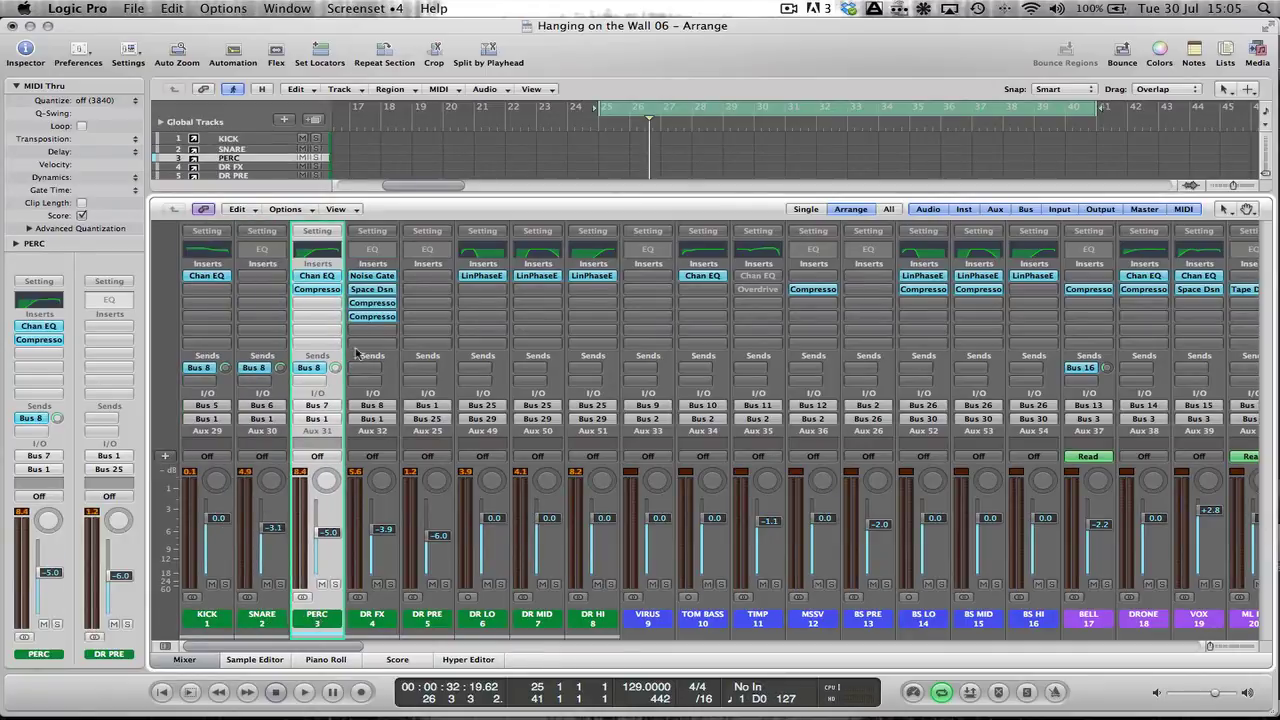
# Open the PERC channel's Compressor to check its side-chain source, and place its window below the KEY tracks in the full arrangement.
pyautogui.click(318, 289)
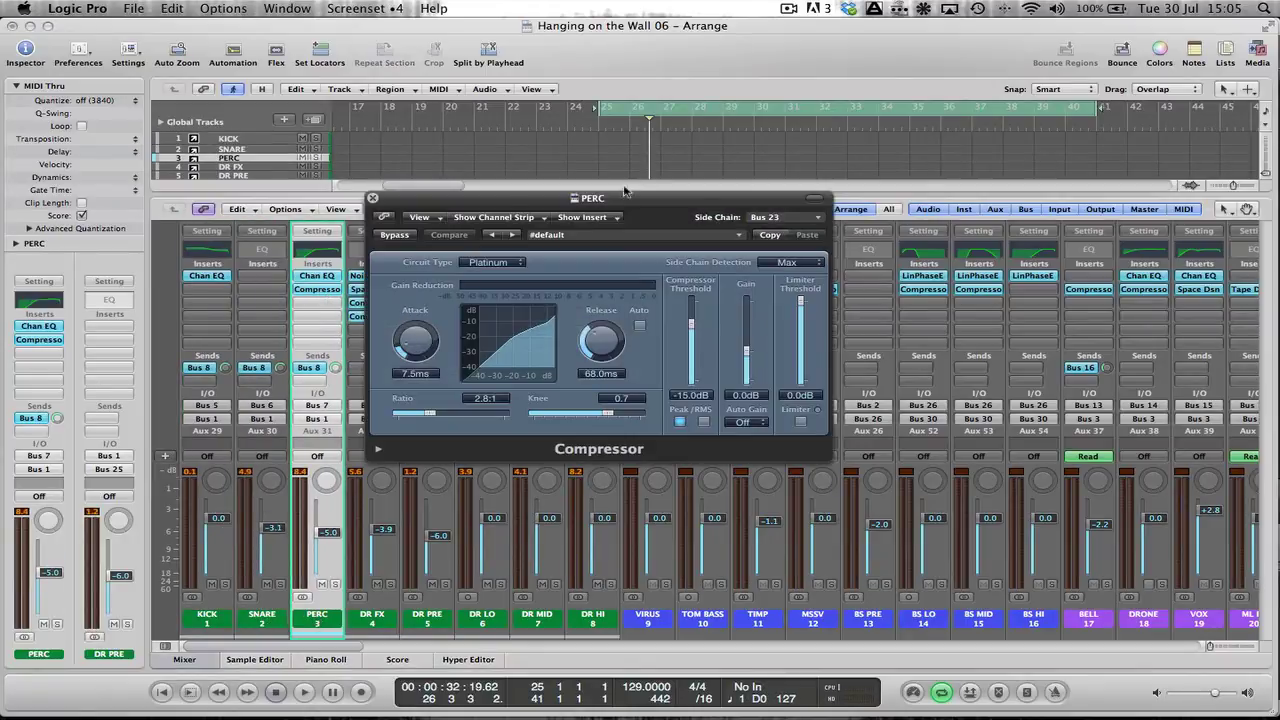
pyautogui.moveTo(630, 200); pyautogui.dragTo(648, 130)
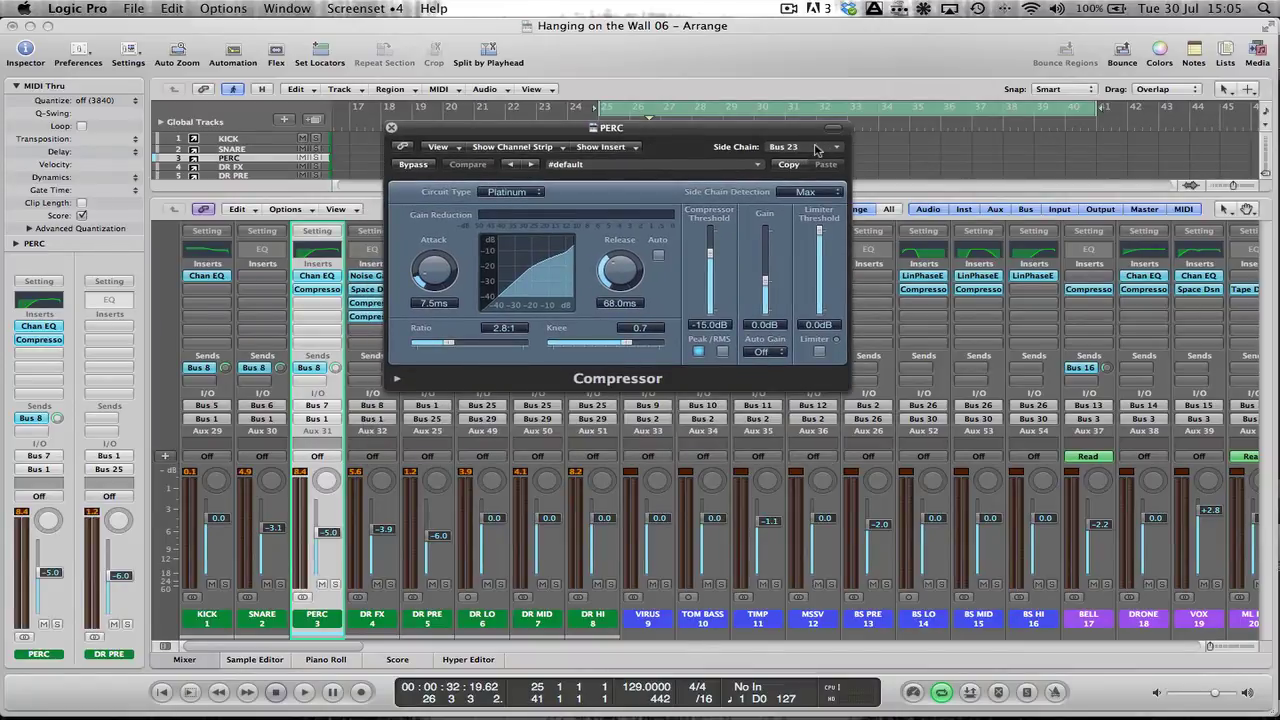
pyautogui.moveTo(764, 131); pyautogui.dragTo(738, 251)
pyautogui.press('x')
pyautogui.scroll(-10, 728, 209)
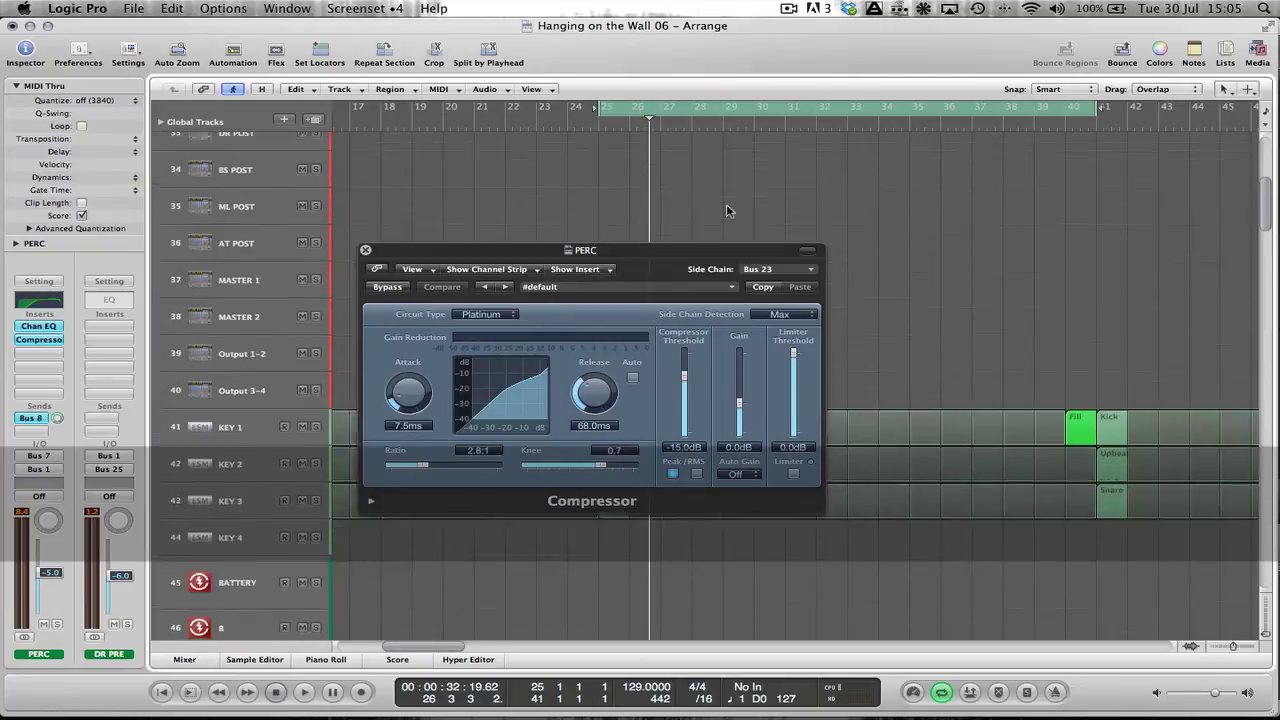
pyautogui.moveTo(656, 258); pyautogui.dragTo(870, 354)
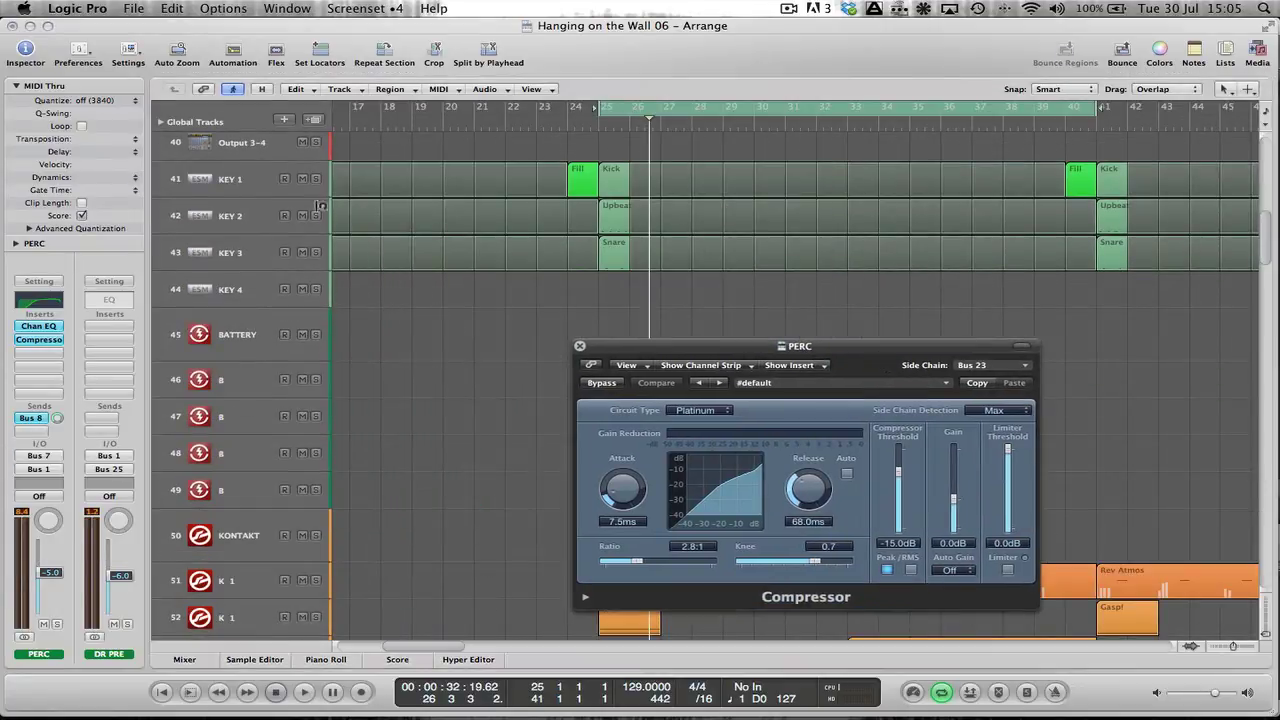
# Select the KEY 3 track, open its Snare region at bar 25 in the Piano Roll and pick out its C3 trigger notes.
pyautogui.click(212, 250)
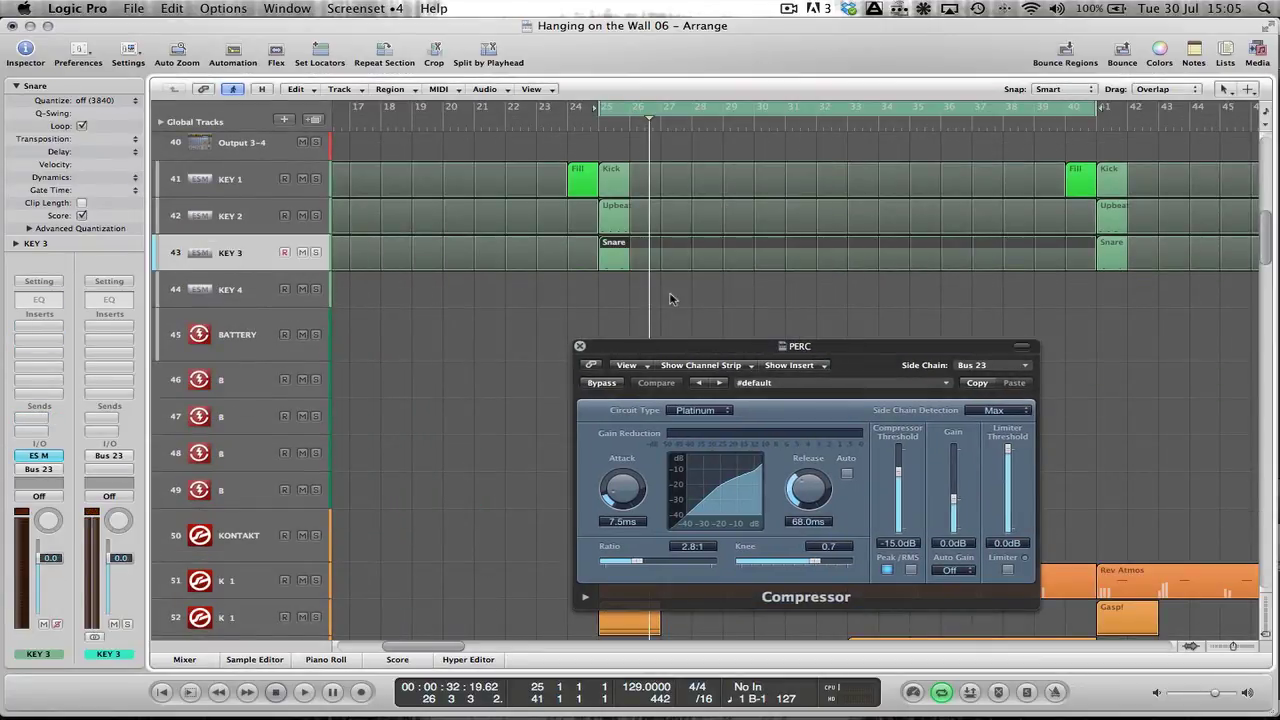
pyautogui.moveTo(631, 251); pyautogui.dragTo(707, 291)
pyautogui.doubleClick(802, 252)
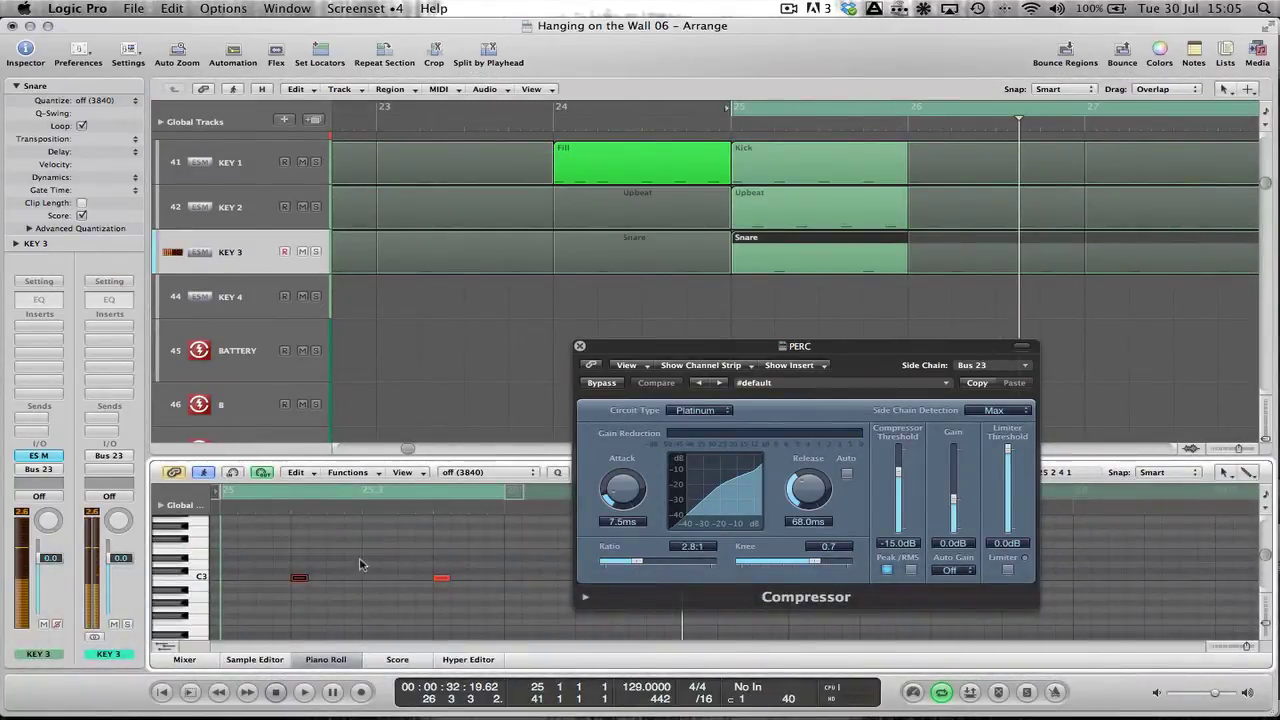
pyautogui.click(441, 577)
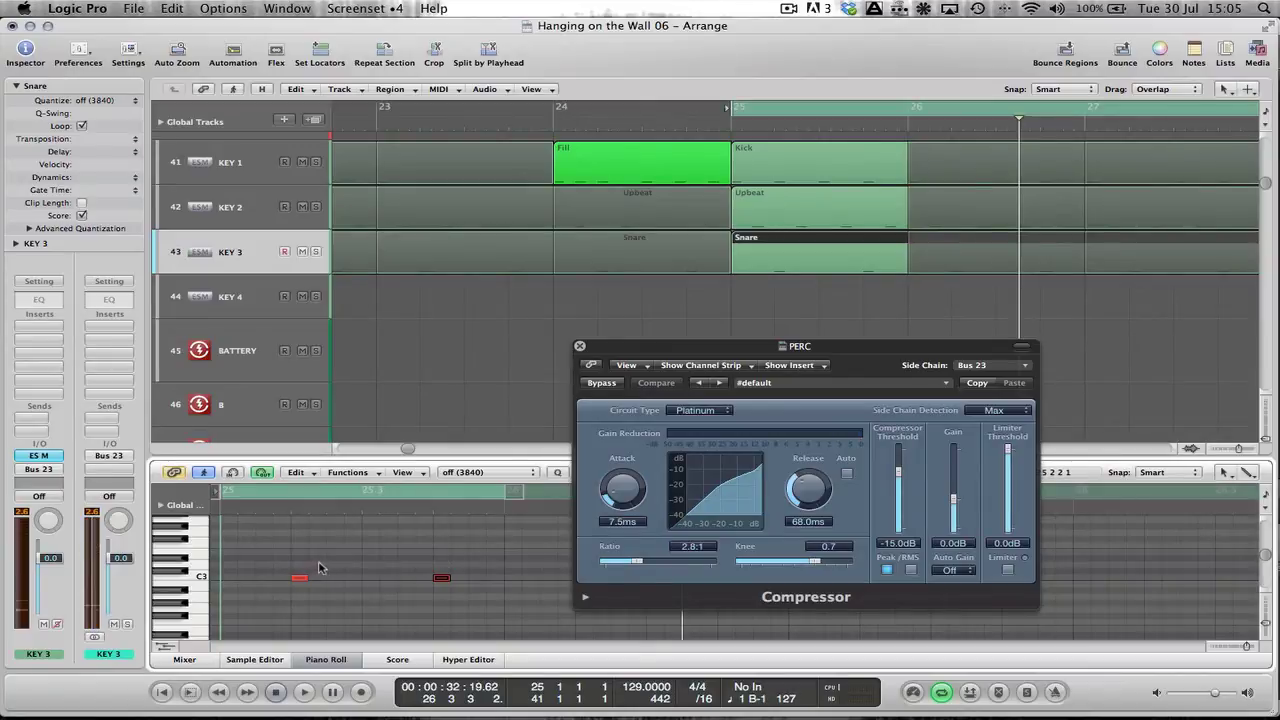
# Toggle the PERC Compressor window off and on, bring back the mixer and position the window beside the drum channels.
pyautogui.press('v')
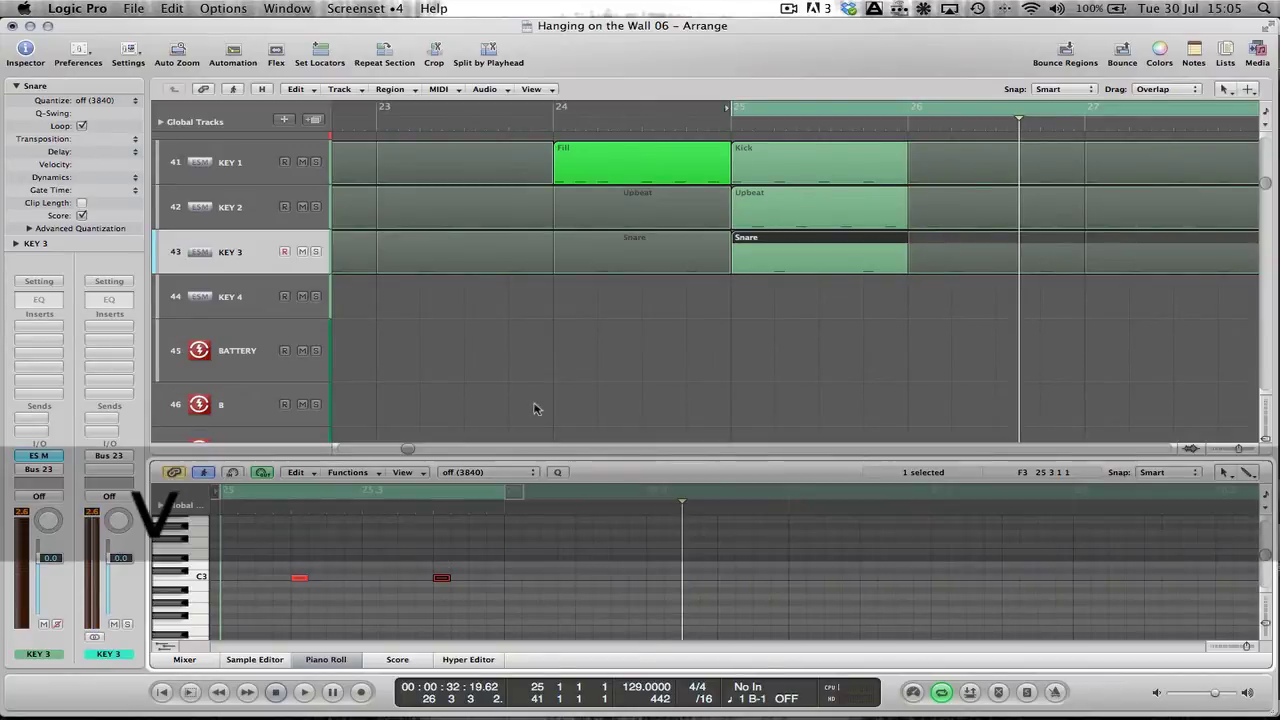
pyautogui.press('v')
pyautogui.press('x')
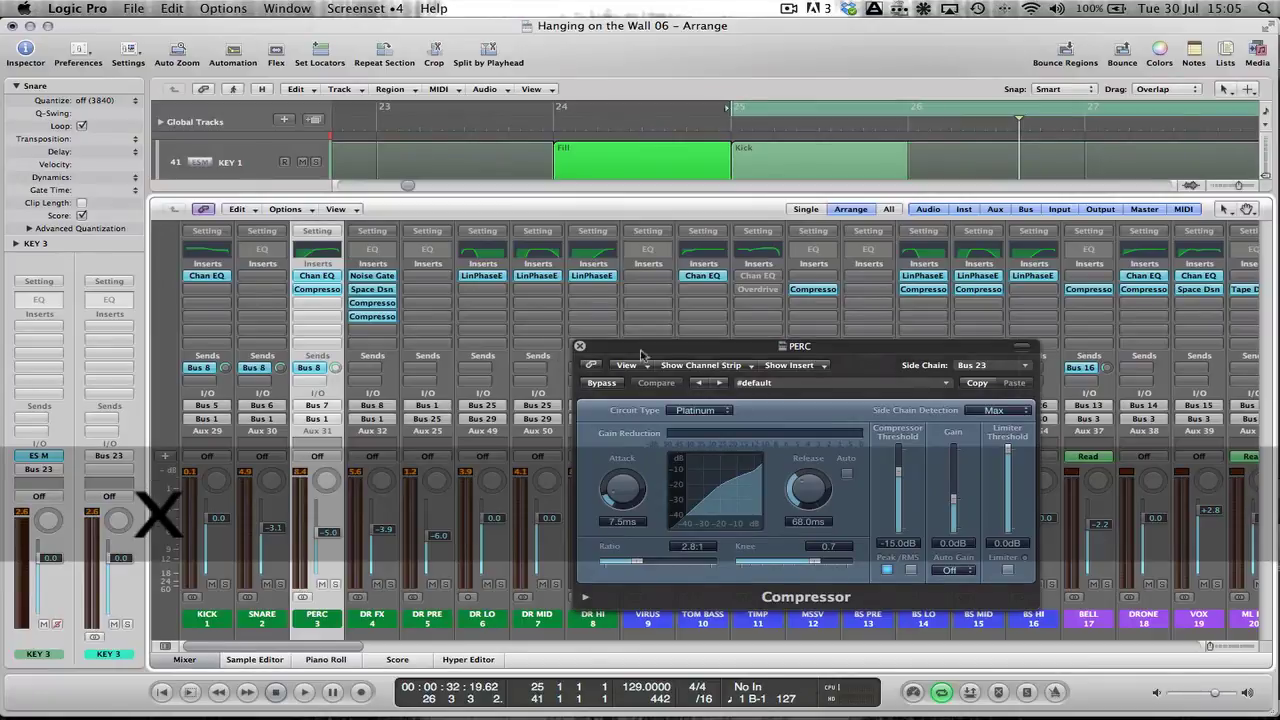
pyautogui.moveTo(659, 348); pyautogui.dragTo(684, 315)
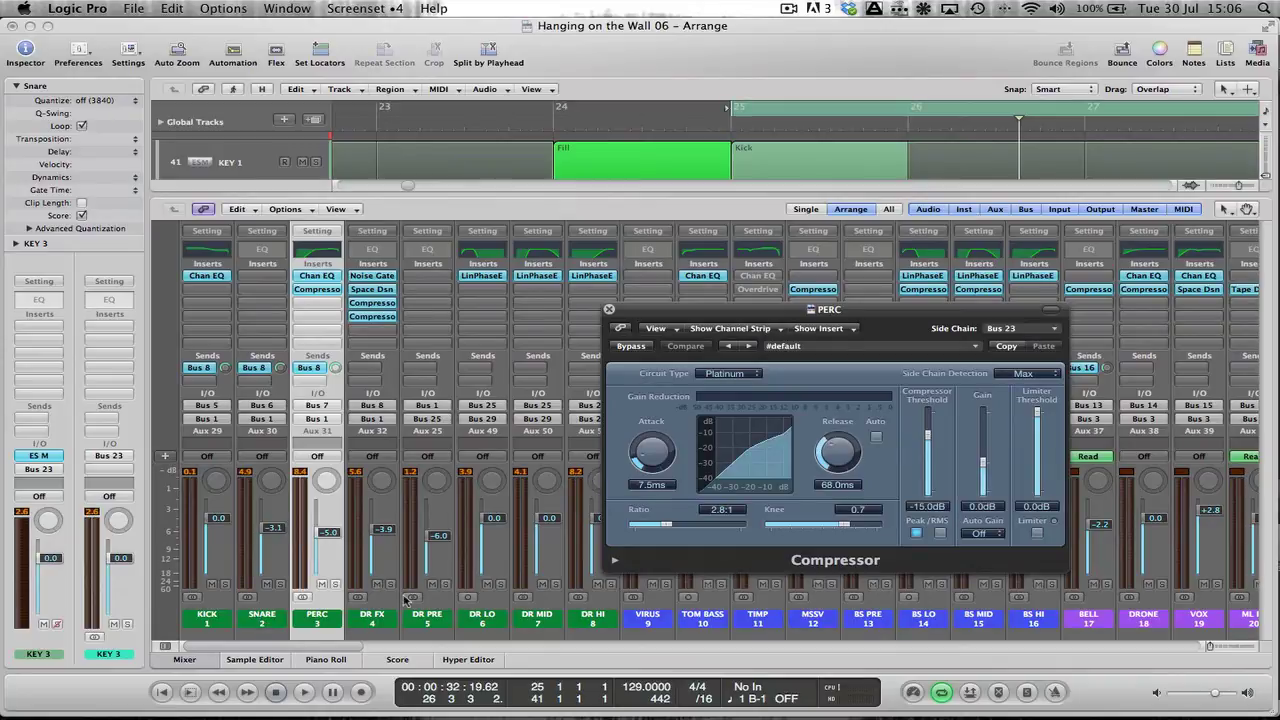
pyautogui.moveTo(683, 316); pyautogui.dragTo(645, 298)
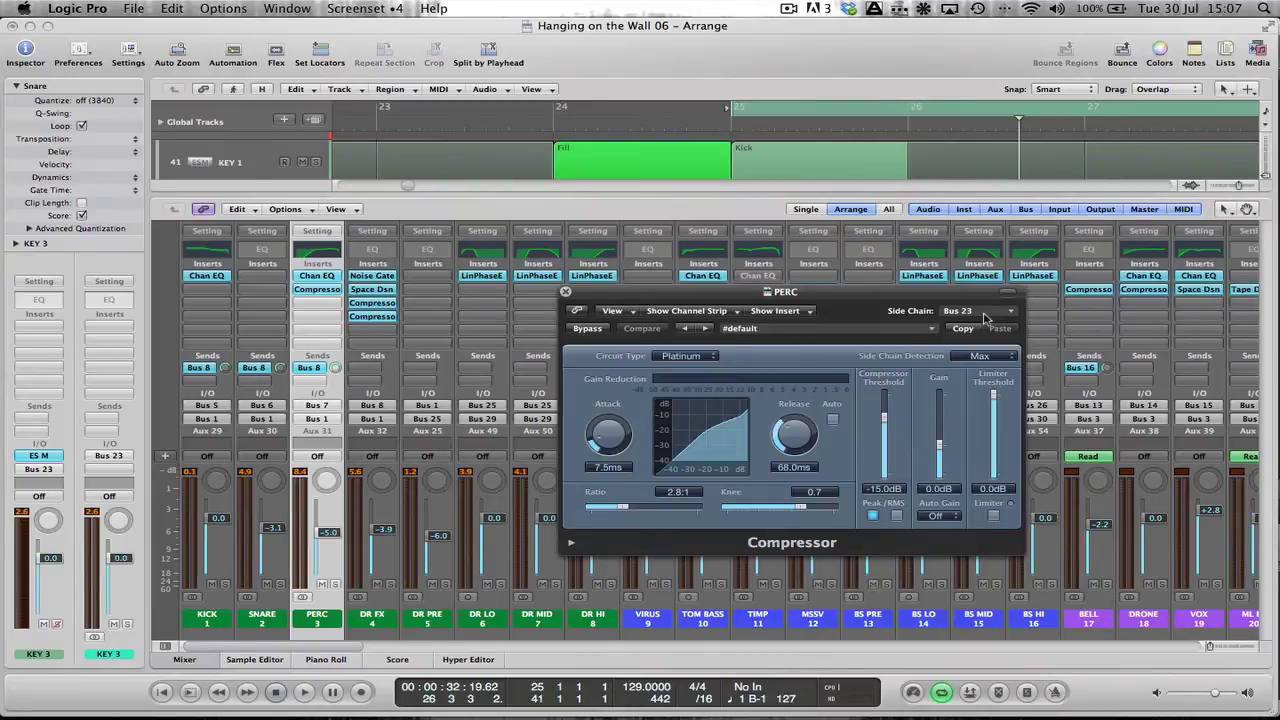
# Play the project from bar 25 and compare the PERC channel with its Compressor bypassed and active.
pyautogui.press('shift')
pyautogui.press('super+shift')
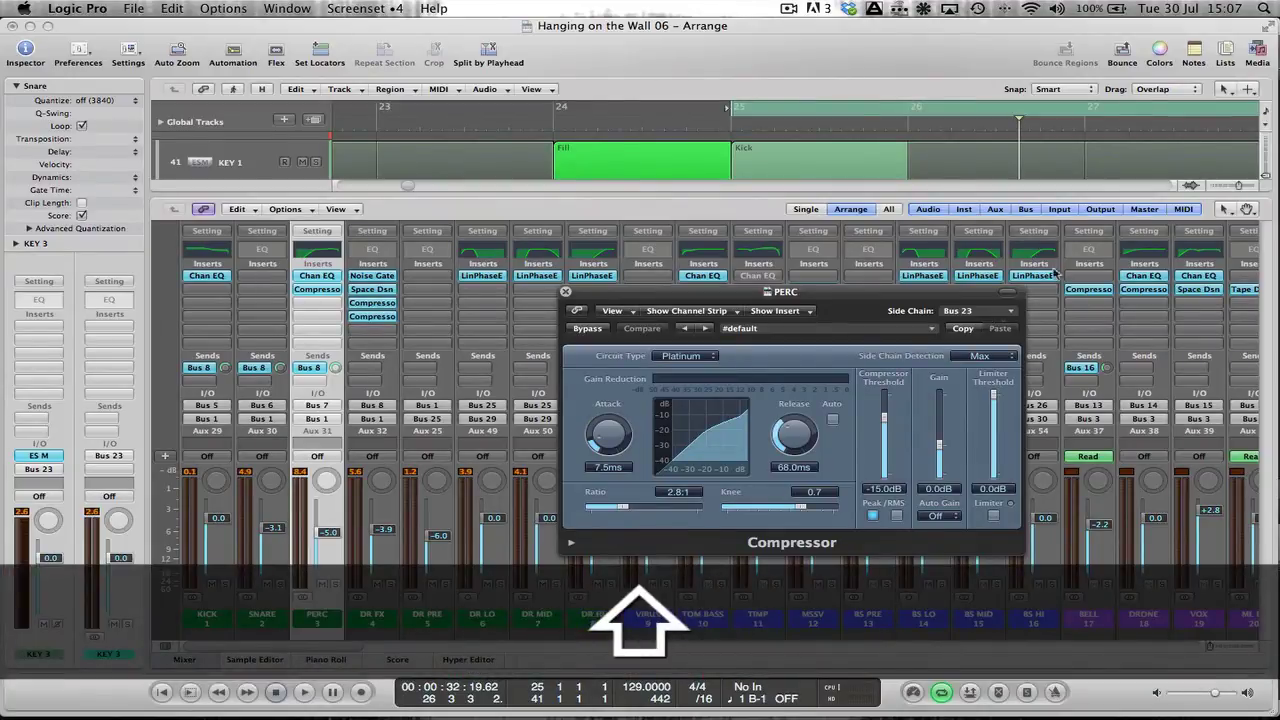
pyautogui.hotkey('shift', 'space')
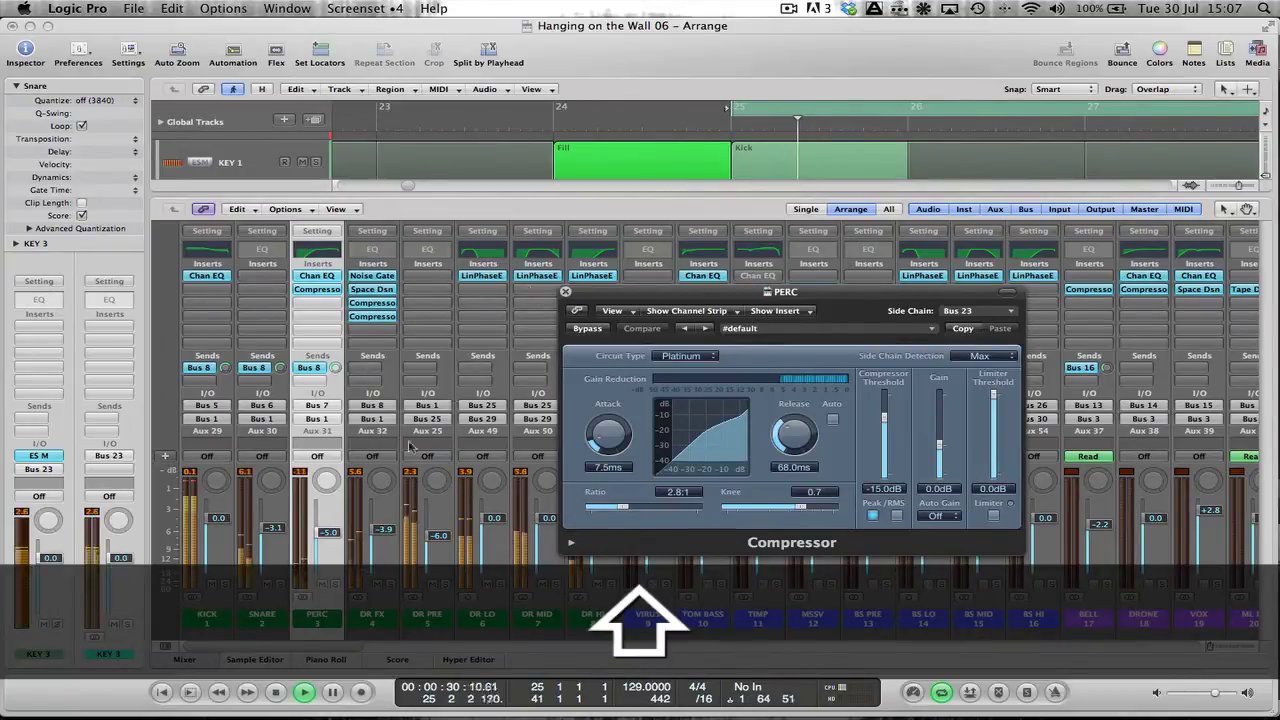
pyautogui.moveTo(800, 292); pyautogui.dragTo(782, 277)
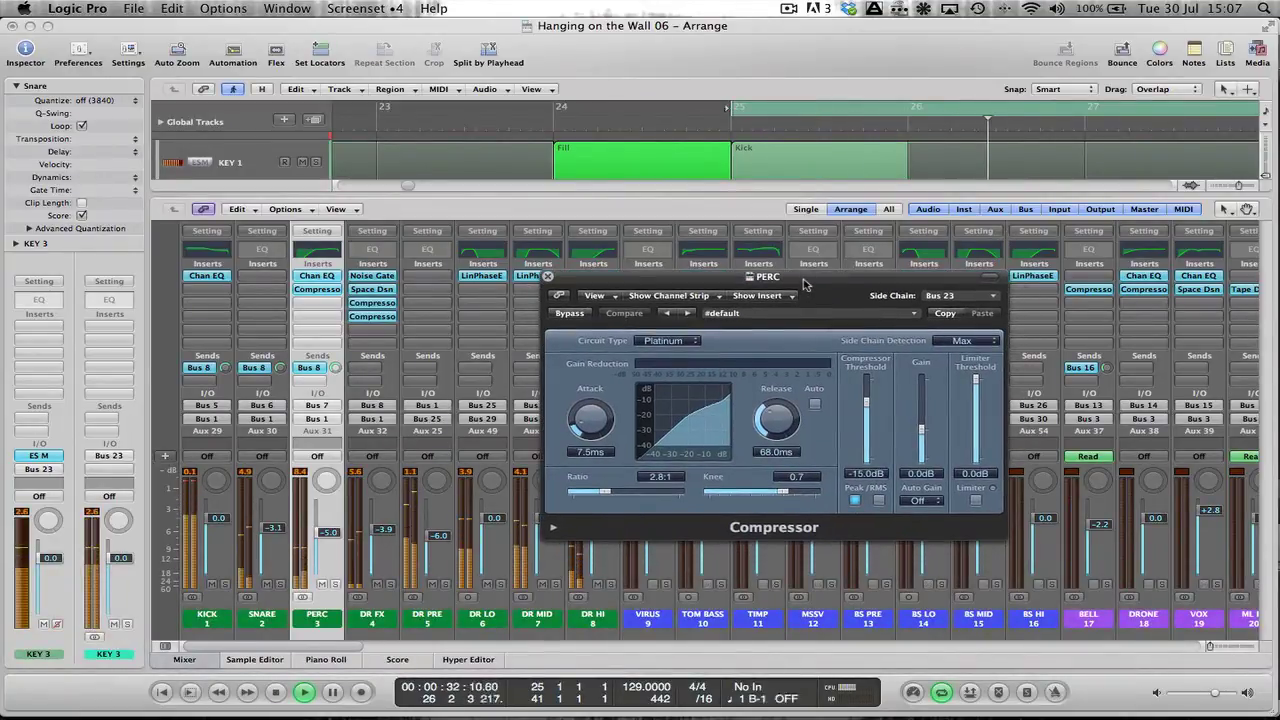
pyautogui.click(572, 315)
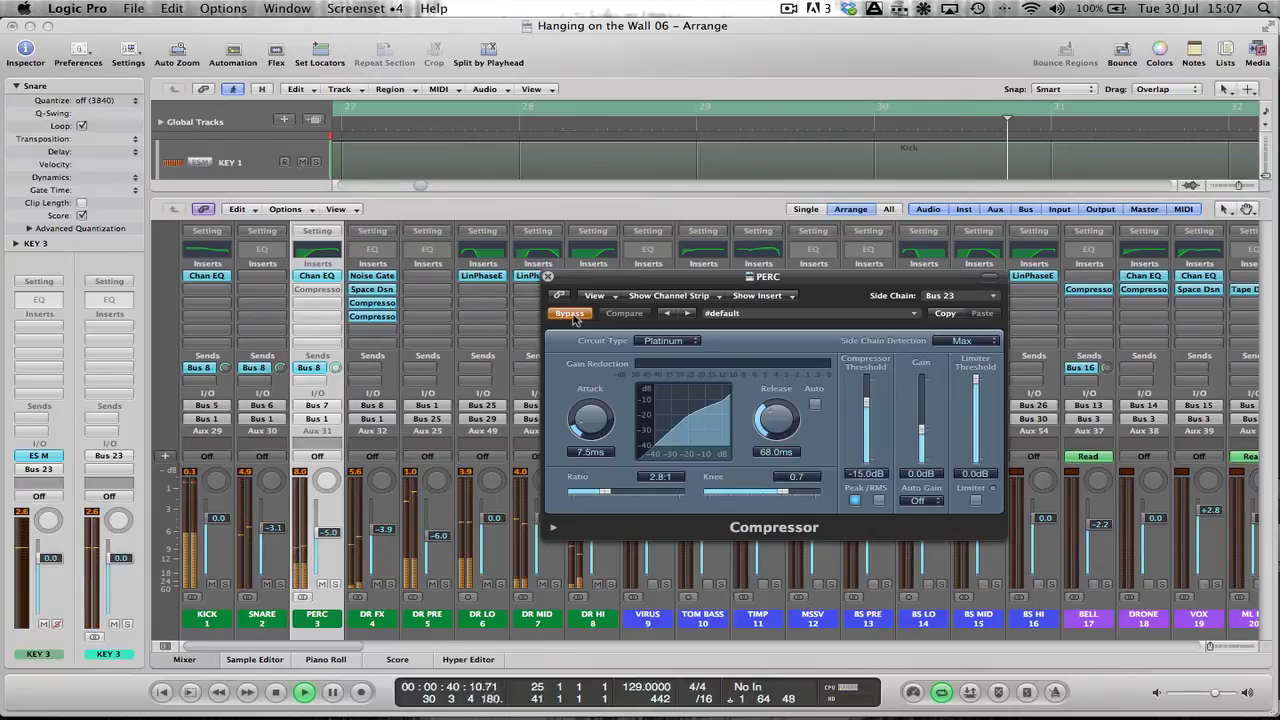
pyautogui.click(572, 315)
# Reposition the PERC Compressor window over the mixer, close it and return to the full arrangement.
pyautogui.moveTo(607, 281); pyautogui.dragTo(244, 315)
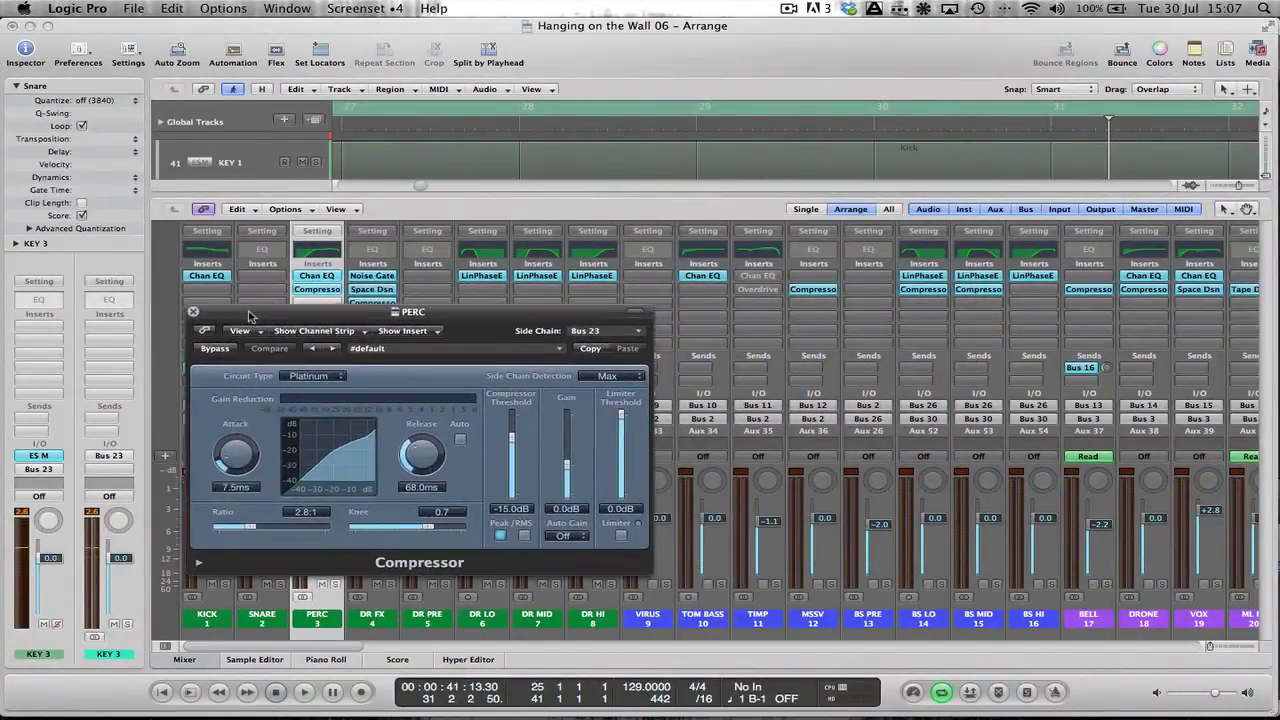
pyautogui.moveTo(437, 312); pyautogui.dragTo(565, 332)
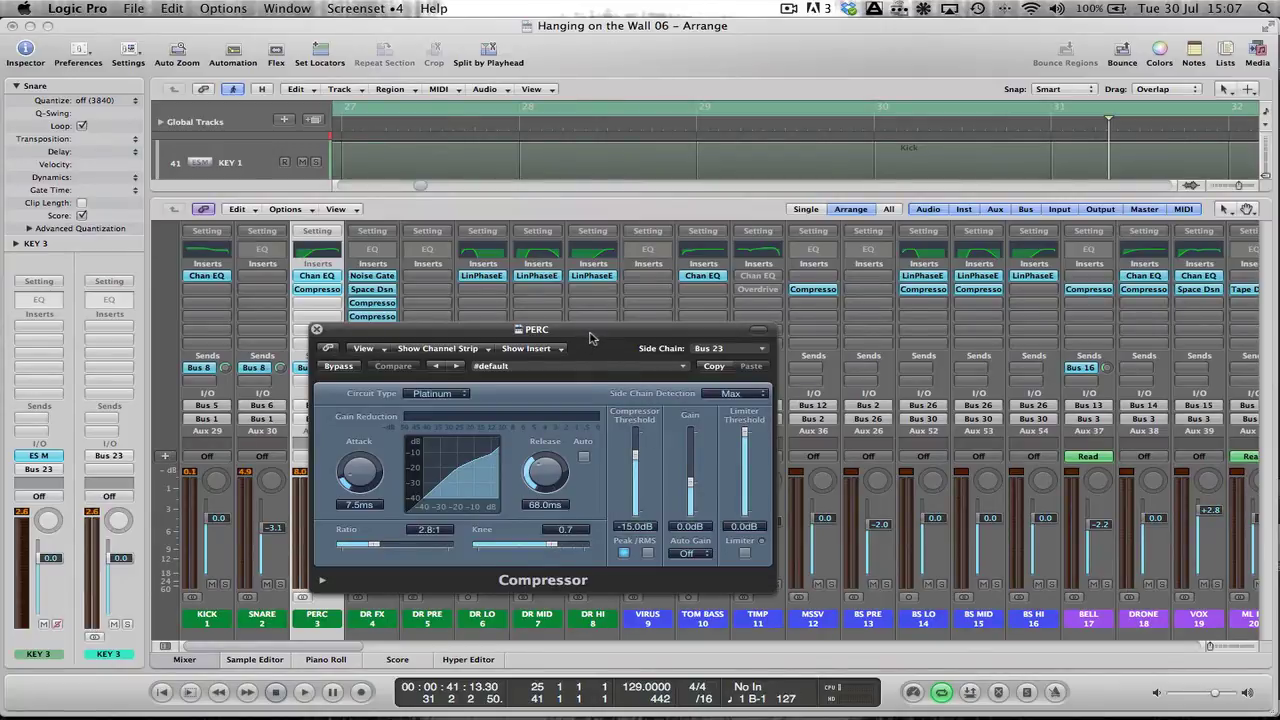
pyautogui.moveTo(590, 338); pyautogui.dragTo(608, 322)
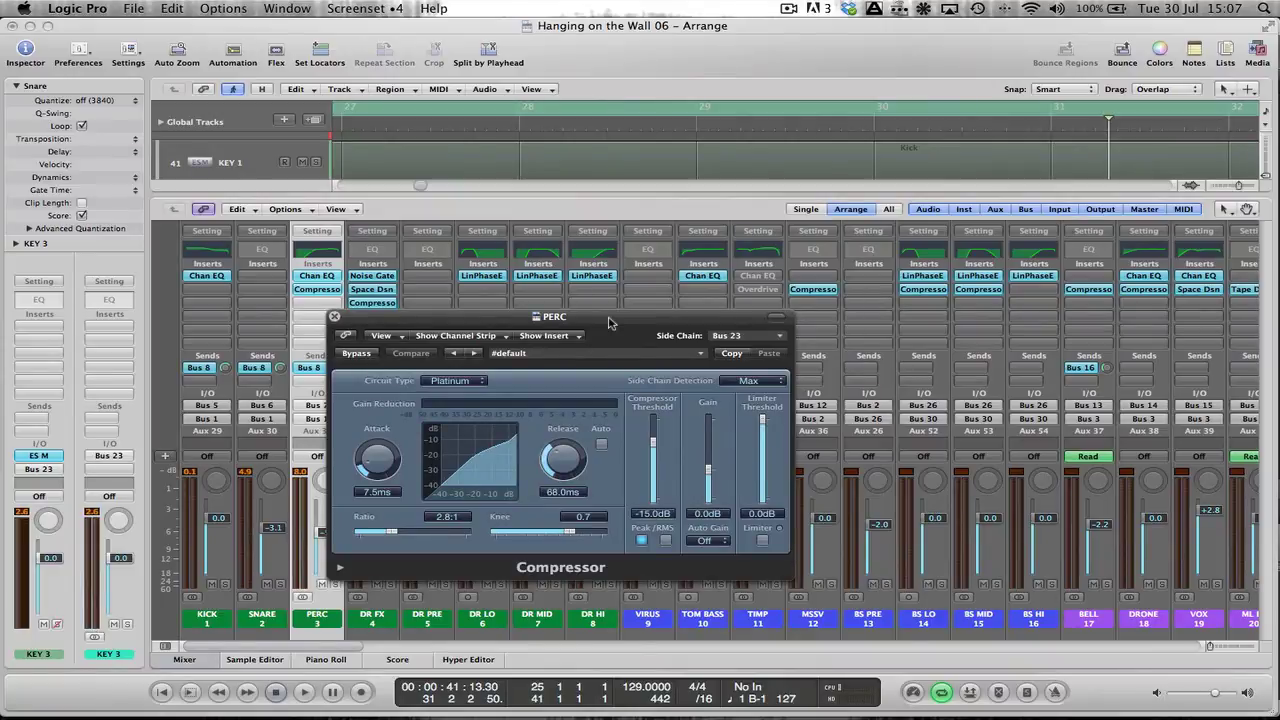
pyautogui.moveTo(610, 322); pyautogui.dragTo(607, 318)
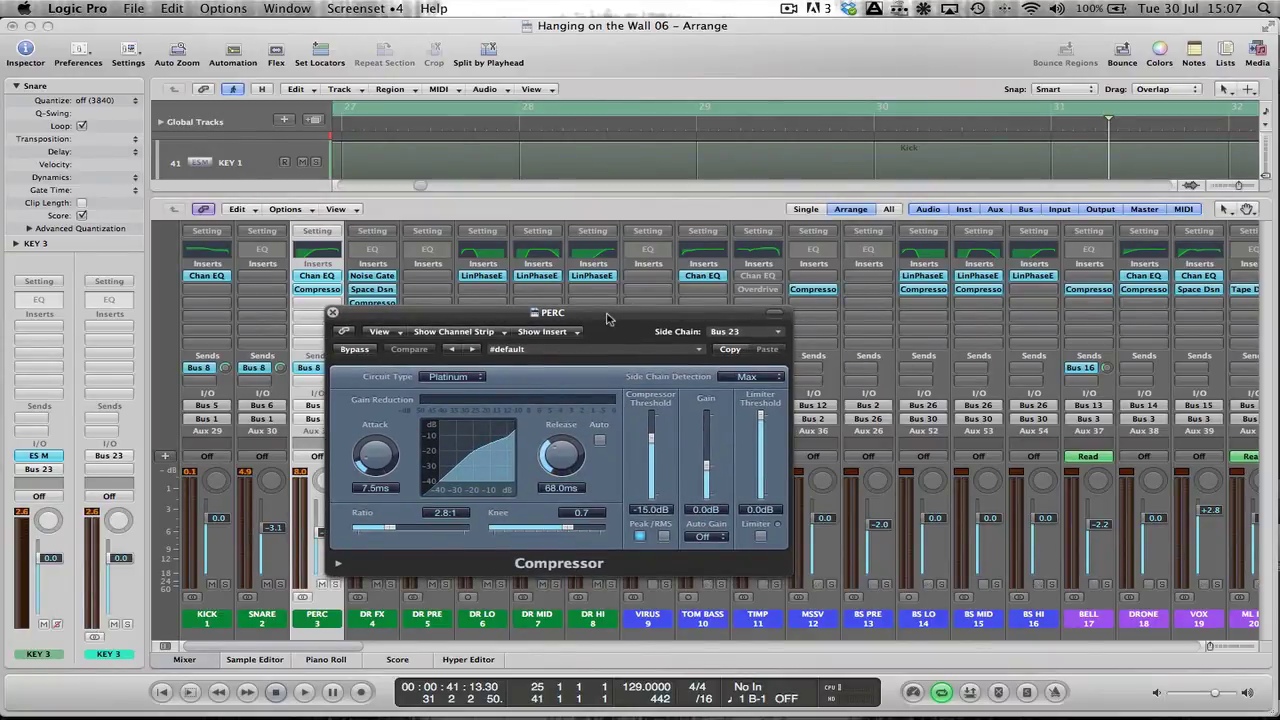
pyautogui.press('super+w')
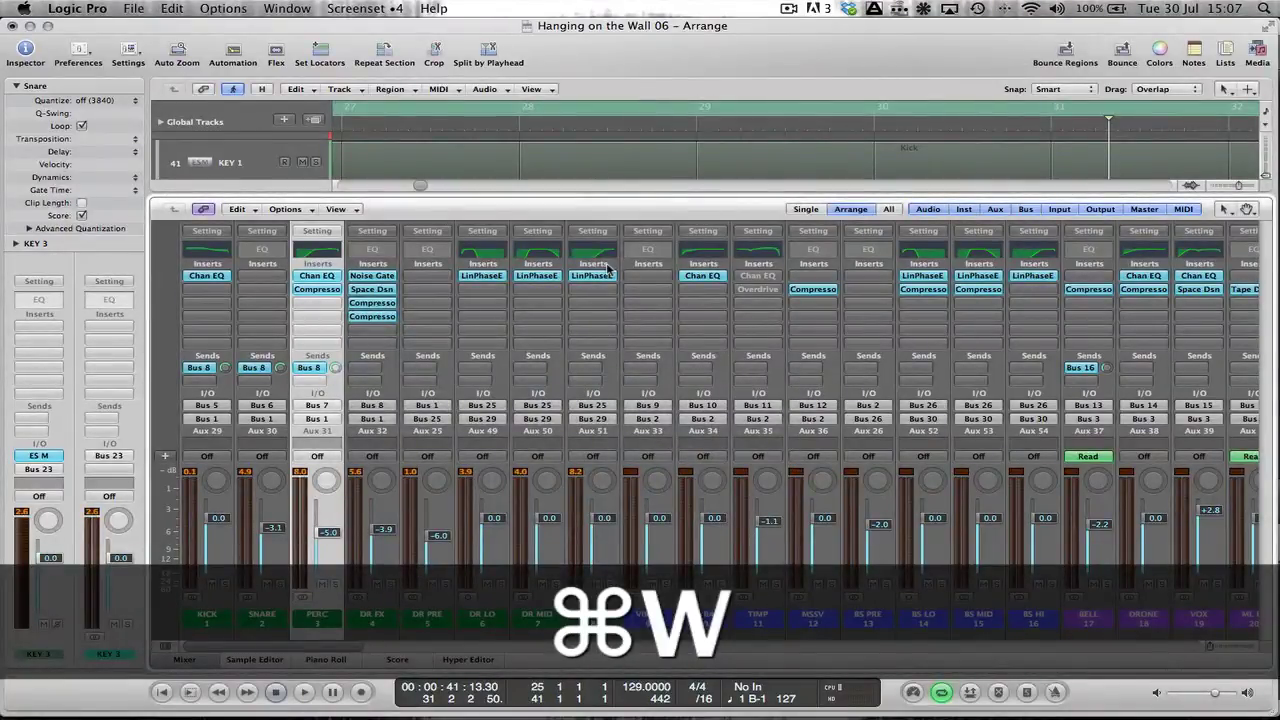
pyautogui.press('super+w')
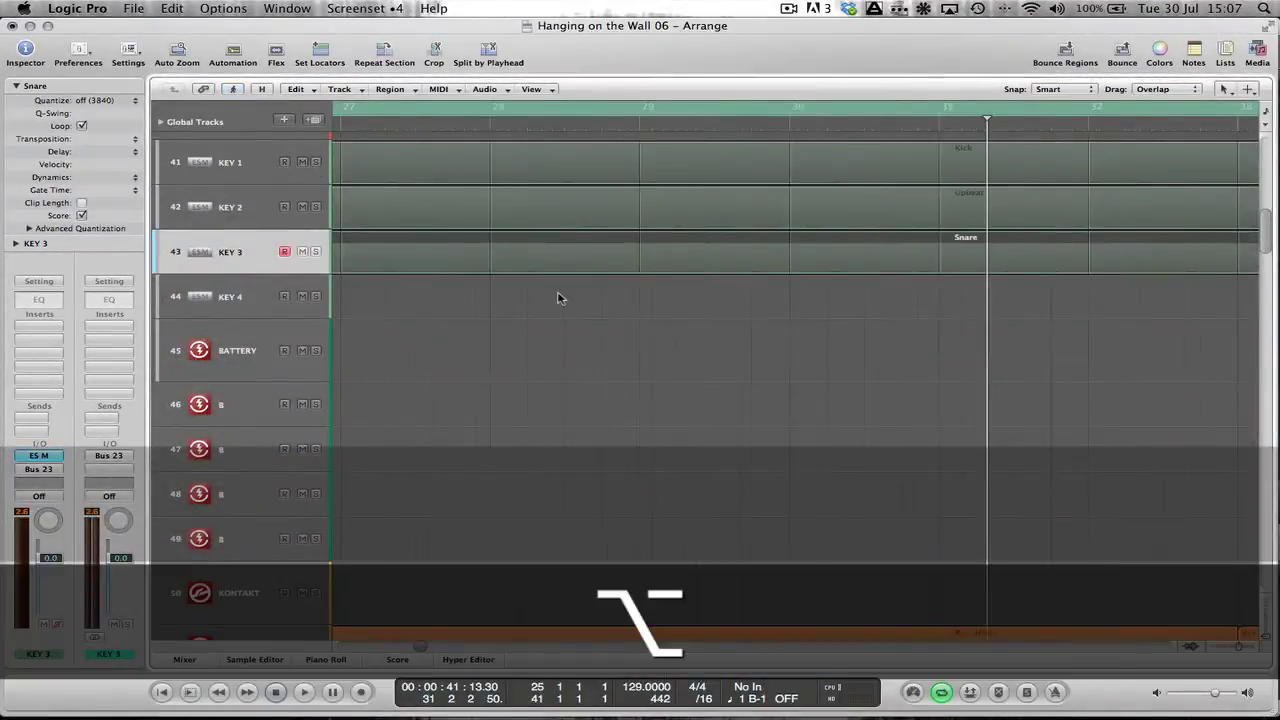
# Zoom the arrangement out to show bars 24 to 45, and bring the mixer's POST, MASTER and KEY channels into view.
pyautogui.scroll(-4, 559, 298)
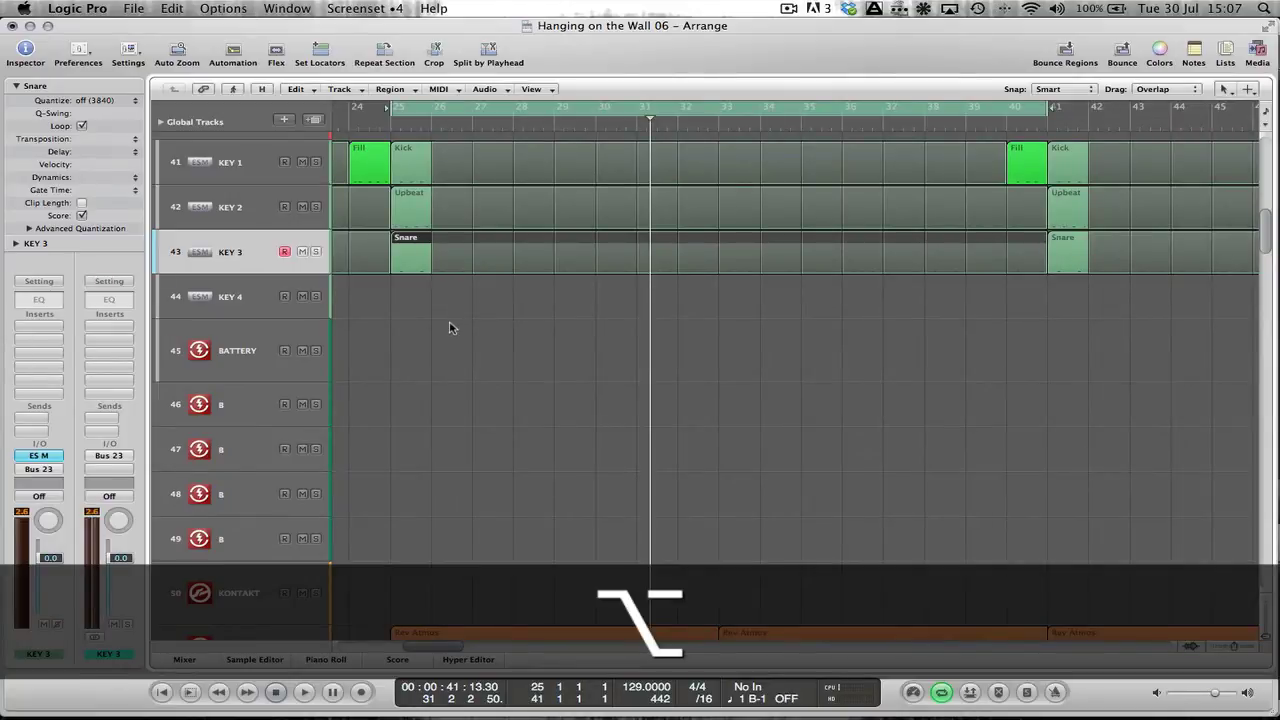
pyautogui.press('x')
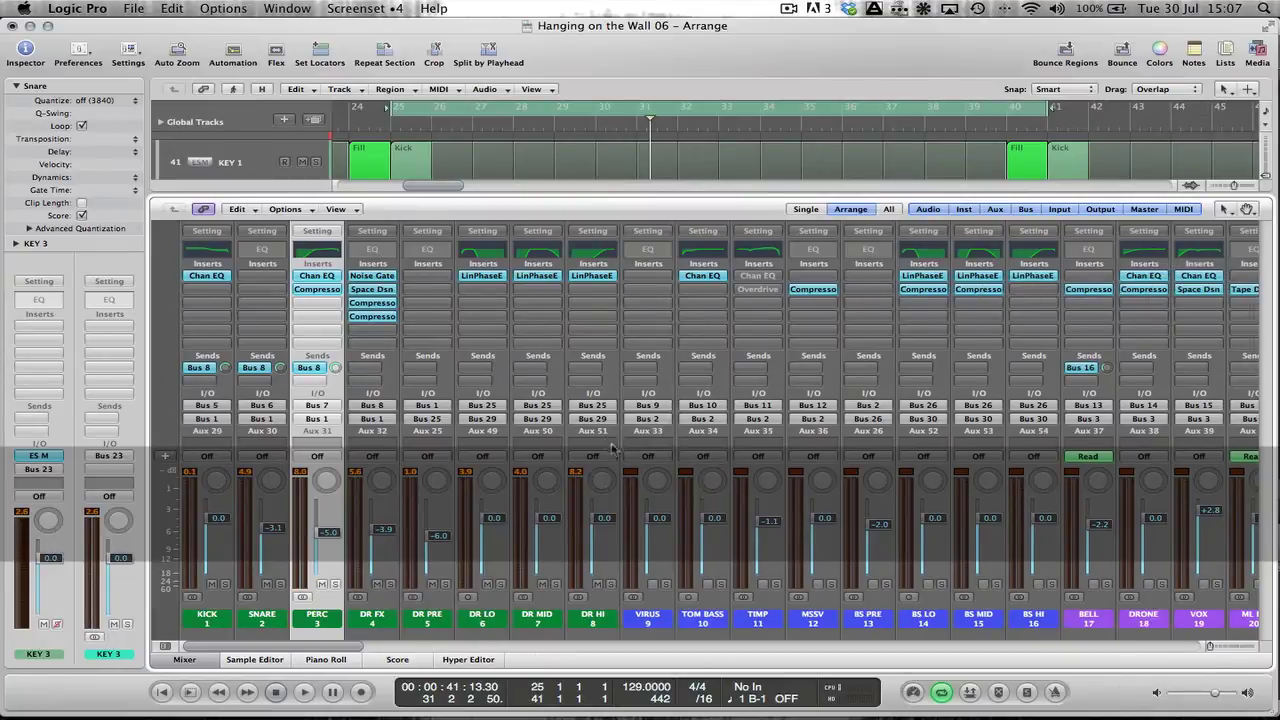
pyautogui.hscroll(3, 612, 448)
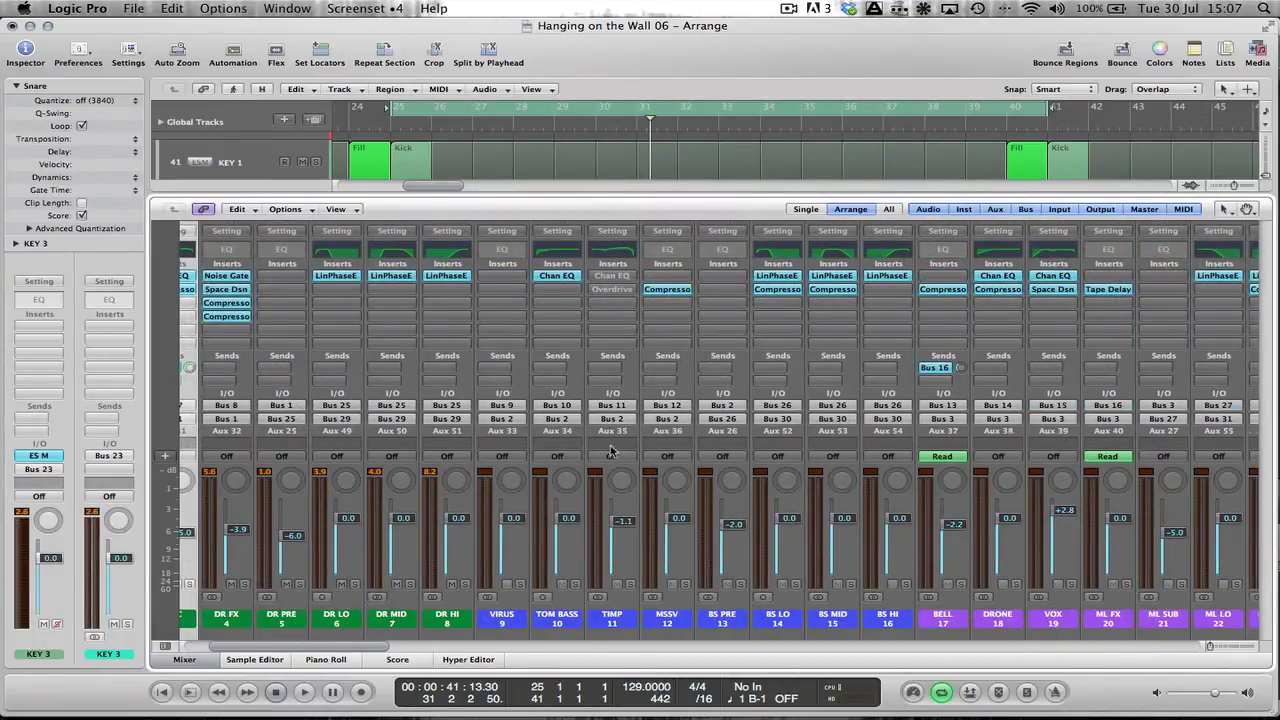
pyautogui.hscroll(10, 612, 452)
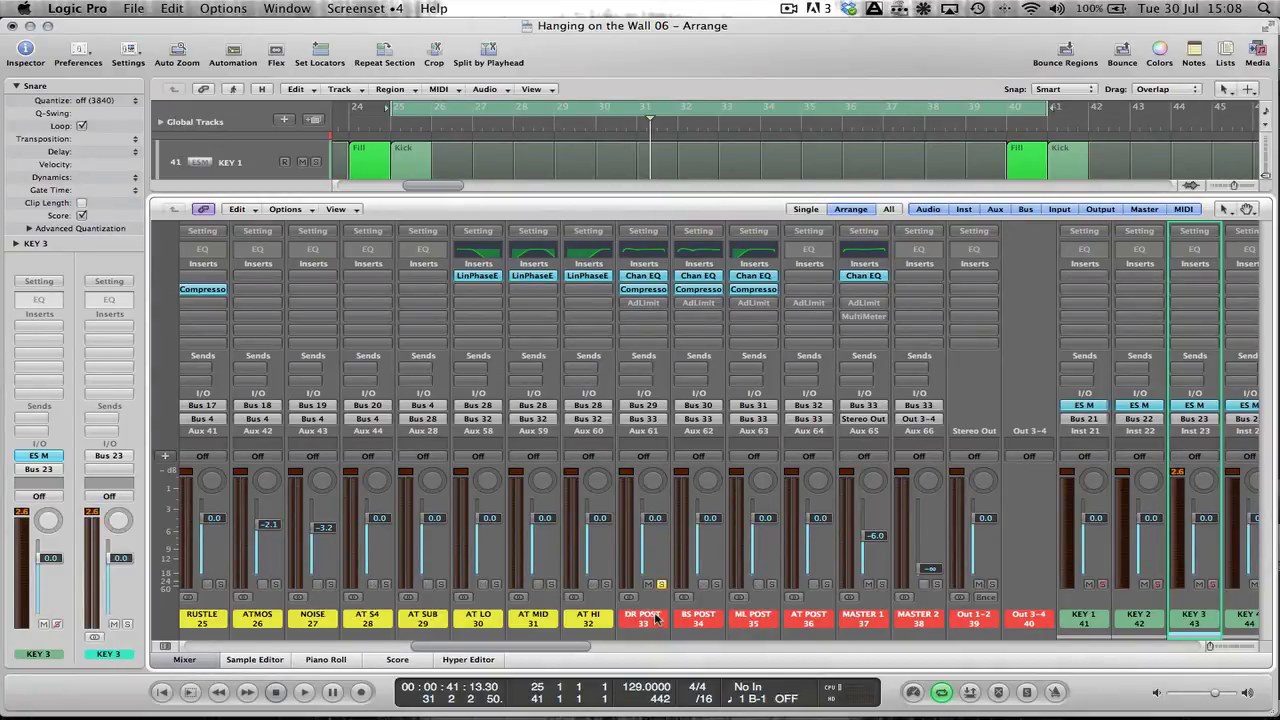
# Select the DR POST, BS POST, ML POST and AT POST channels one after another in the mixer.
pyautogui.click(652, 618)
pyautogui.click(704, 619)
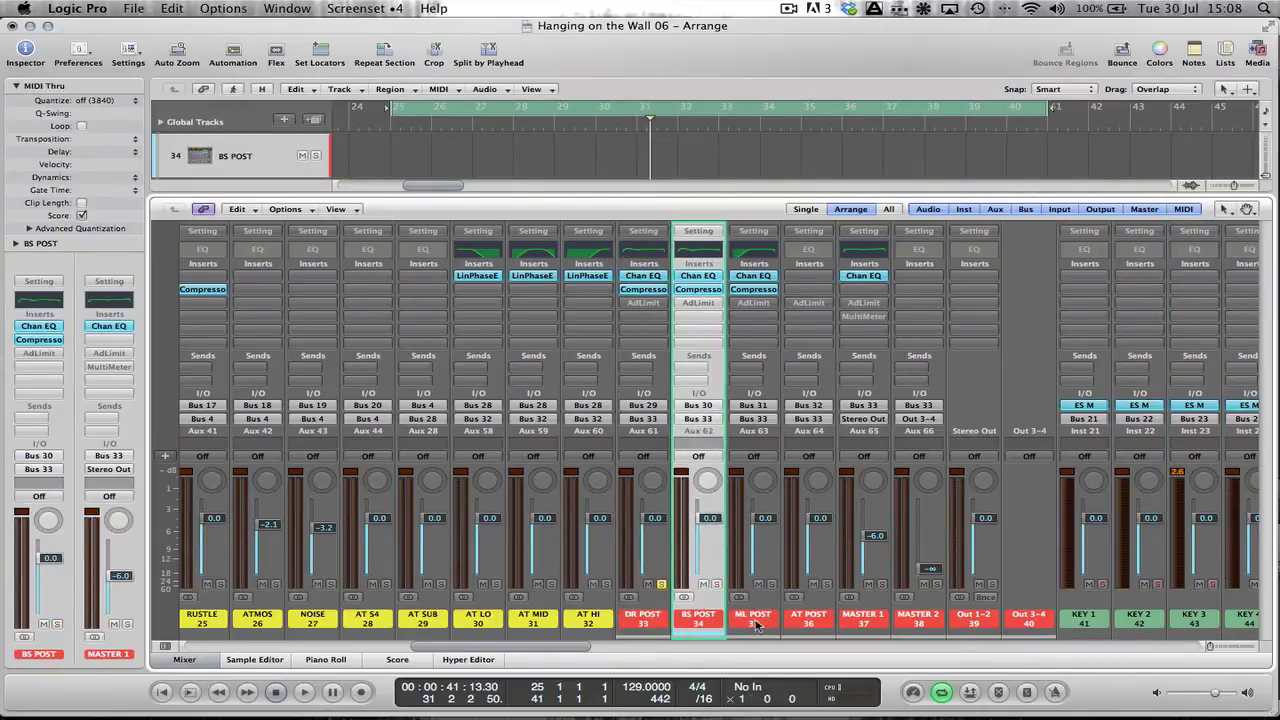
pyautogui.click(757, 622)
pyautogui.click(812, 623)
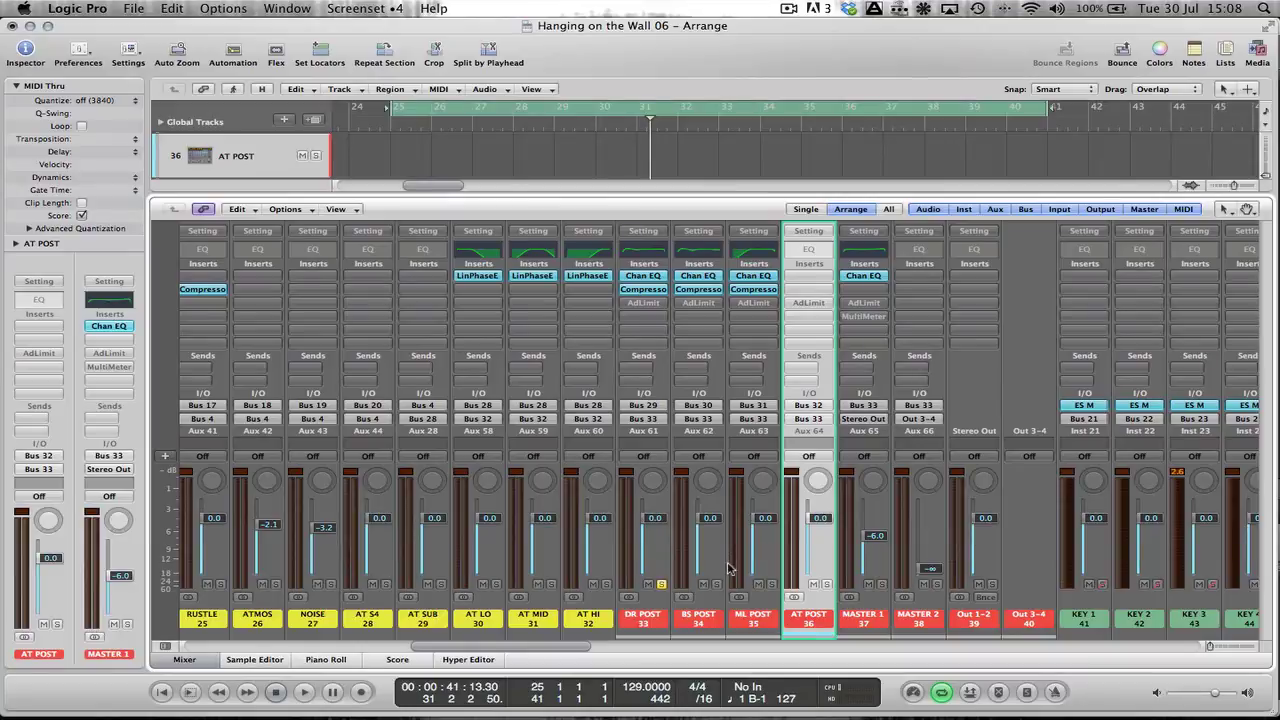
# Go back to the drum channels and step through the DR LO, DR MID and DR HI band channels.
pyautogui.hscroll(-10, 728, 565)
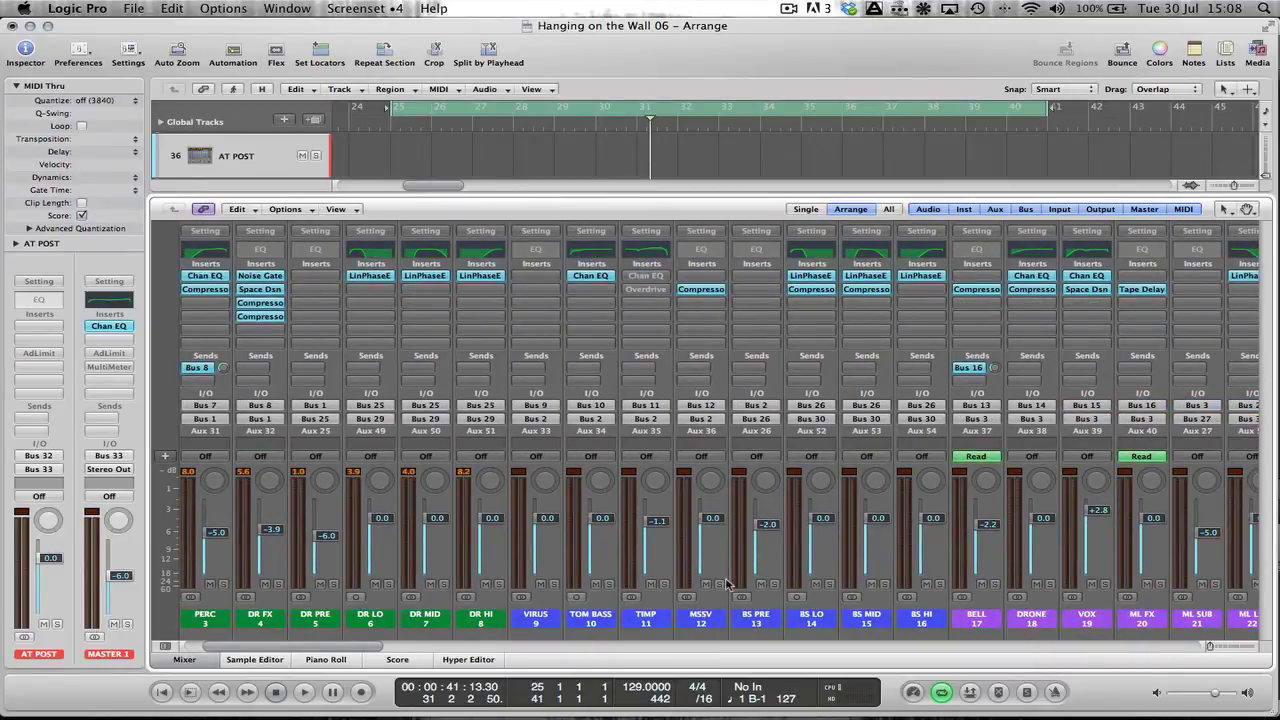
pyautogui.click(383, 619)
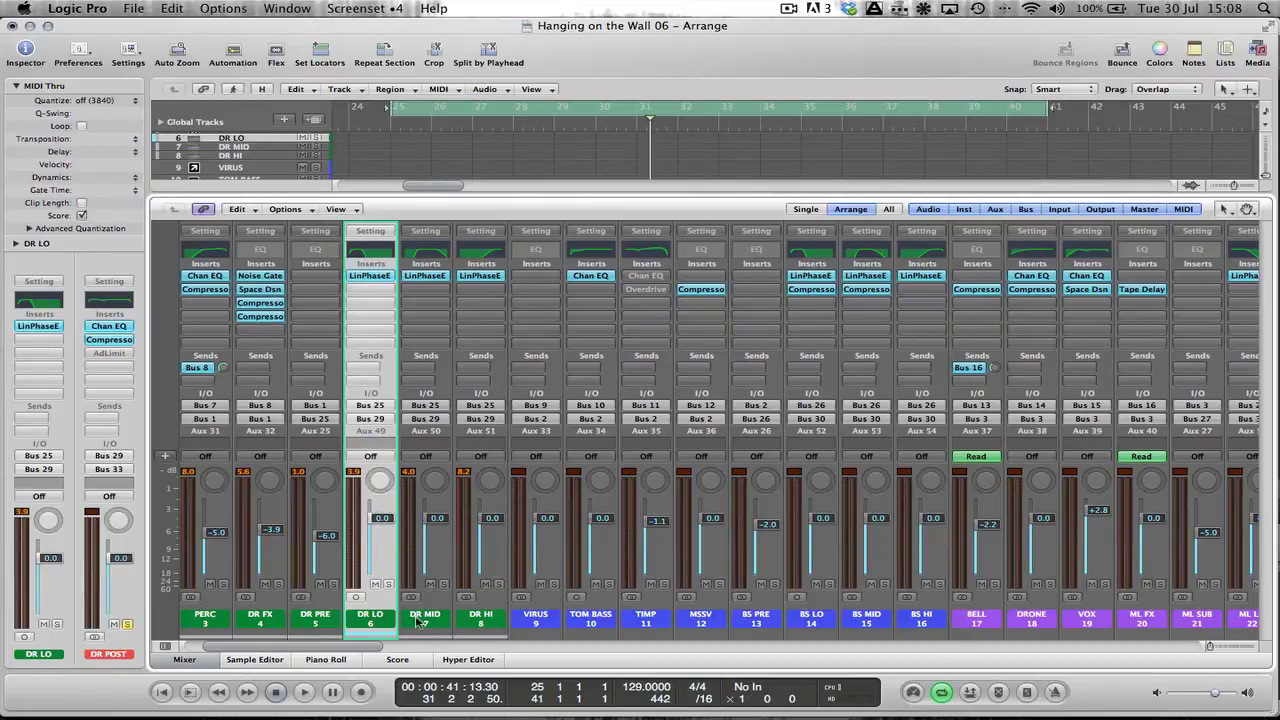
pyautogui.click(418, 621)
pyautogui.click(470, 624)
pyautogui.click(383, 624)
pyautogui.click(427, 626)
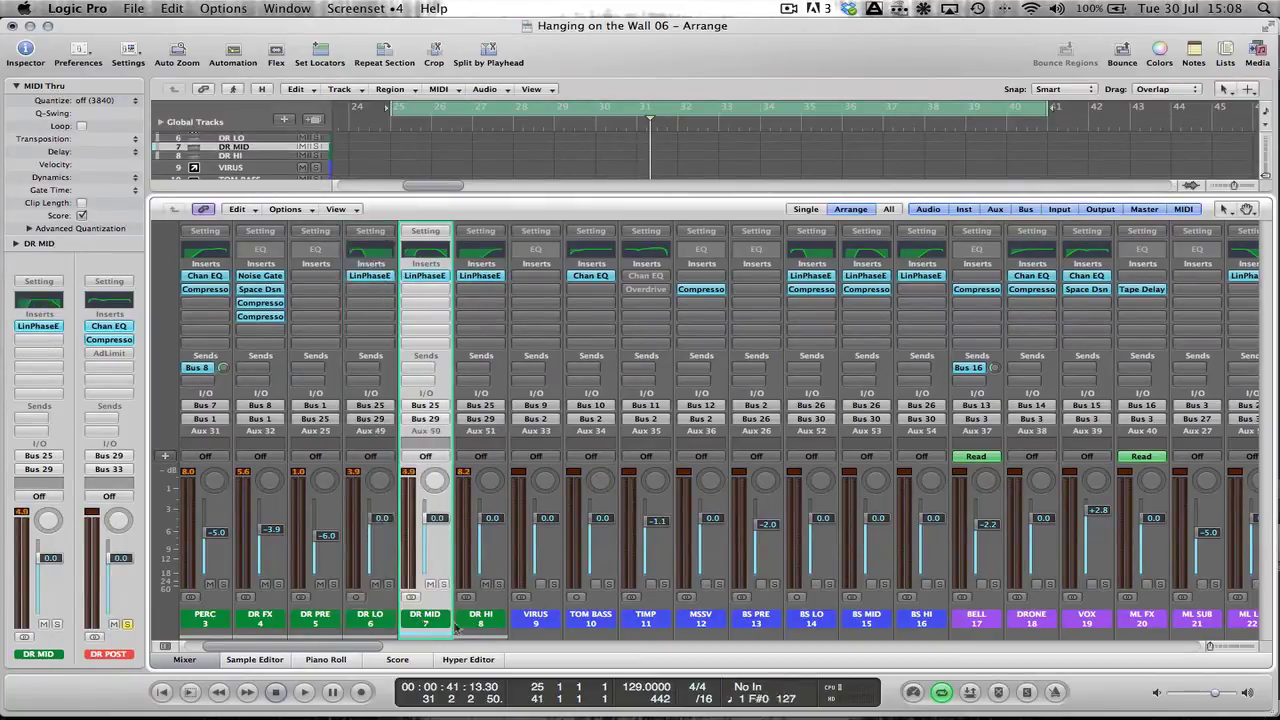
pyautogui.click(482, 624)
# Step through the BS LO, BS MID and BS HI channels, comparing them with DR MID and DR HI.
pyautogui.click(810, 624)
pyautogui.click(868, 622)
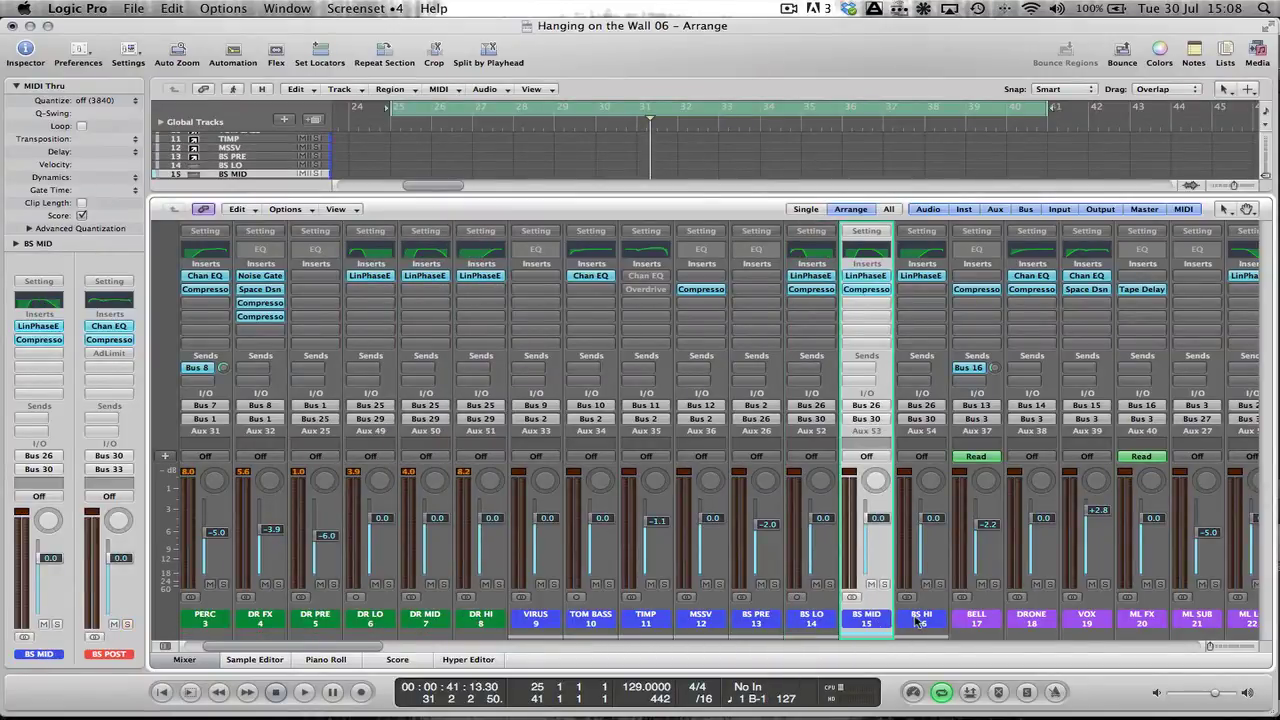
pyautogui.click(916, 621)
pyautogui.click(412, 618)
pyautogui.click(482, 618)
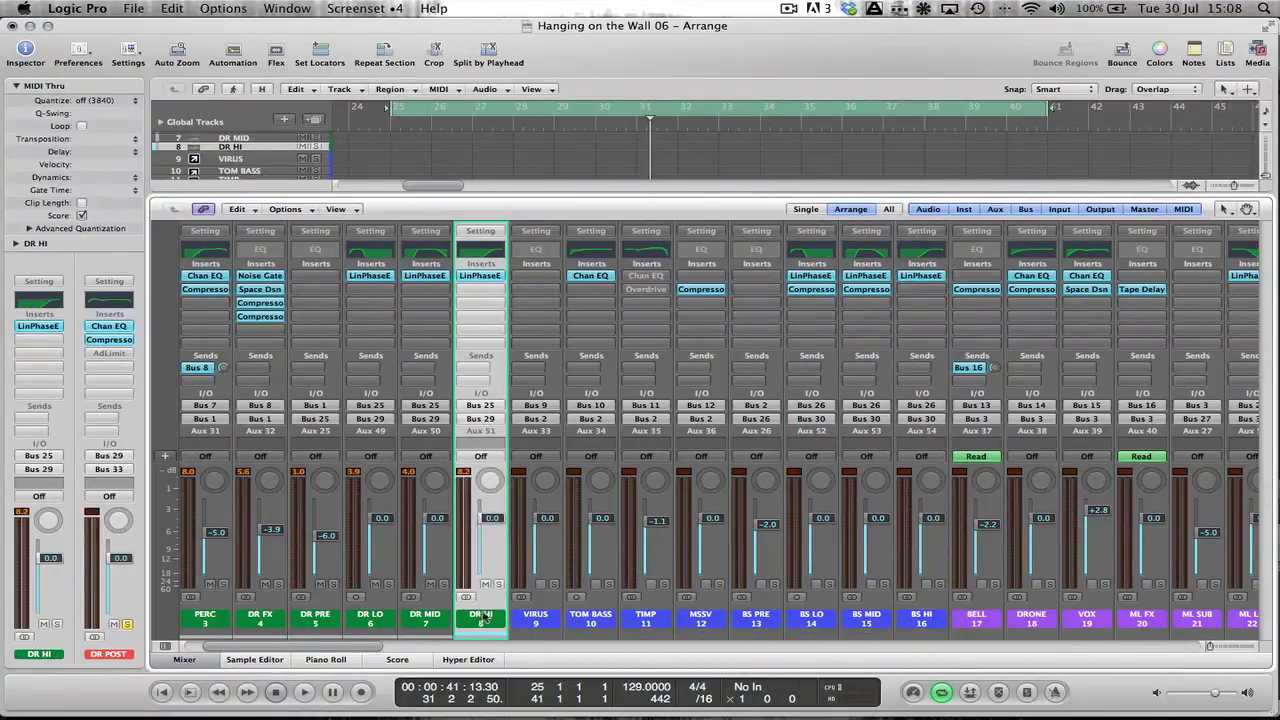
pyautogui.click(833, 624)
pyautogui.click(868, 624)
pyautogui.click(920, 622)
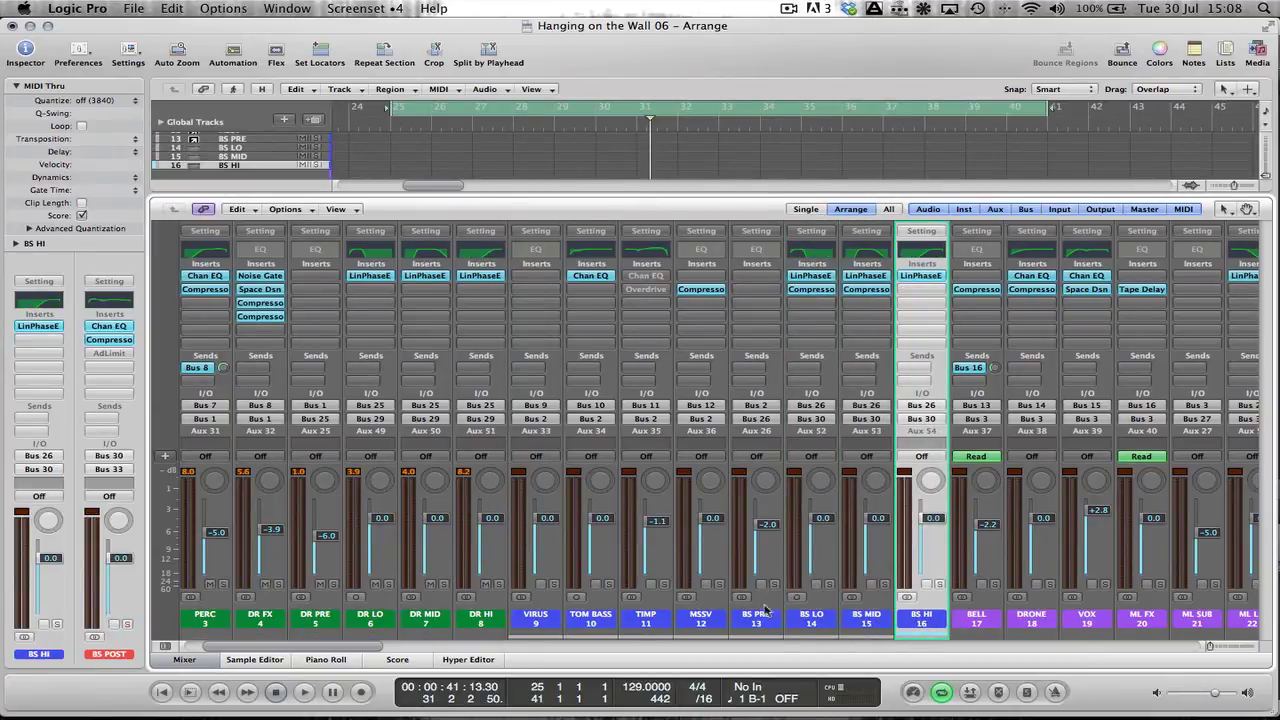
# Step through the ML LO, ML MID and ML HI channels, and through AT LO, AT MID and AT HI.
pyautogui.hscroll(7, 802, 612)
pyautogui.click(900, 618)
pyautogui.click(954, 620)
pyautogui.click(1012, 620)
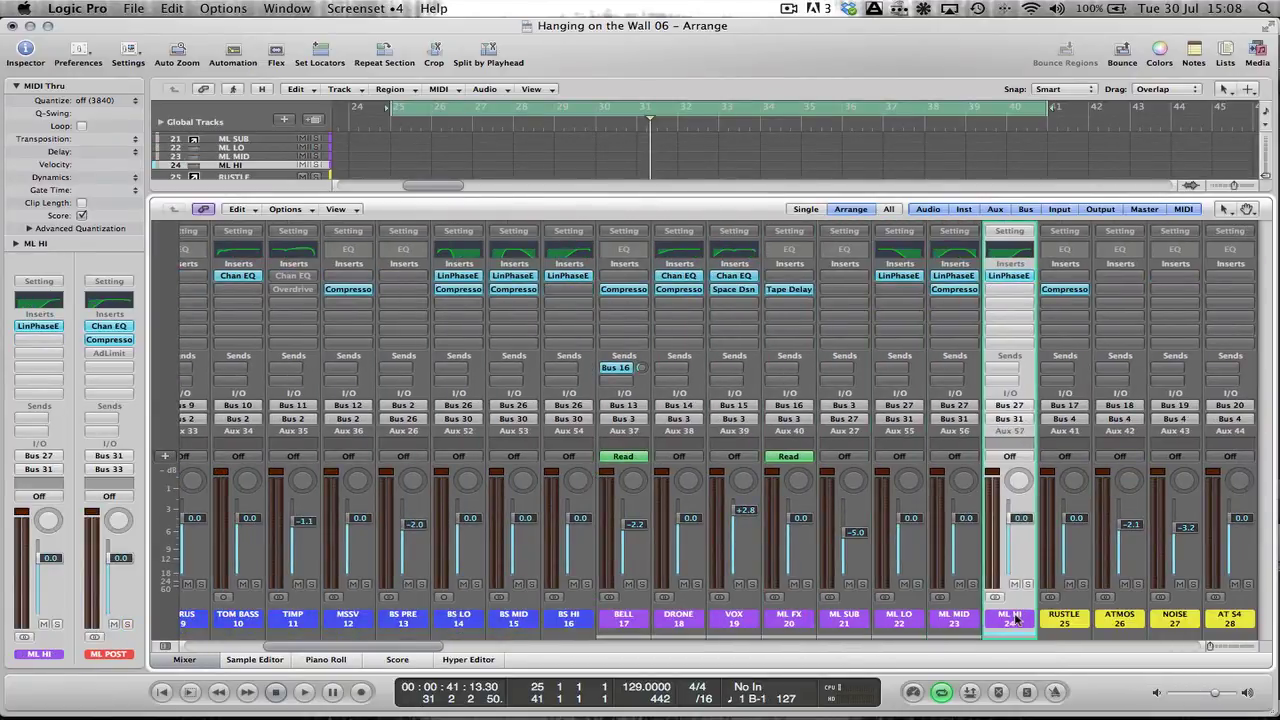
pyautogui.hscroll(6, 1015, 620)
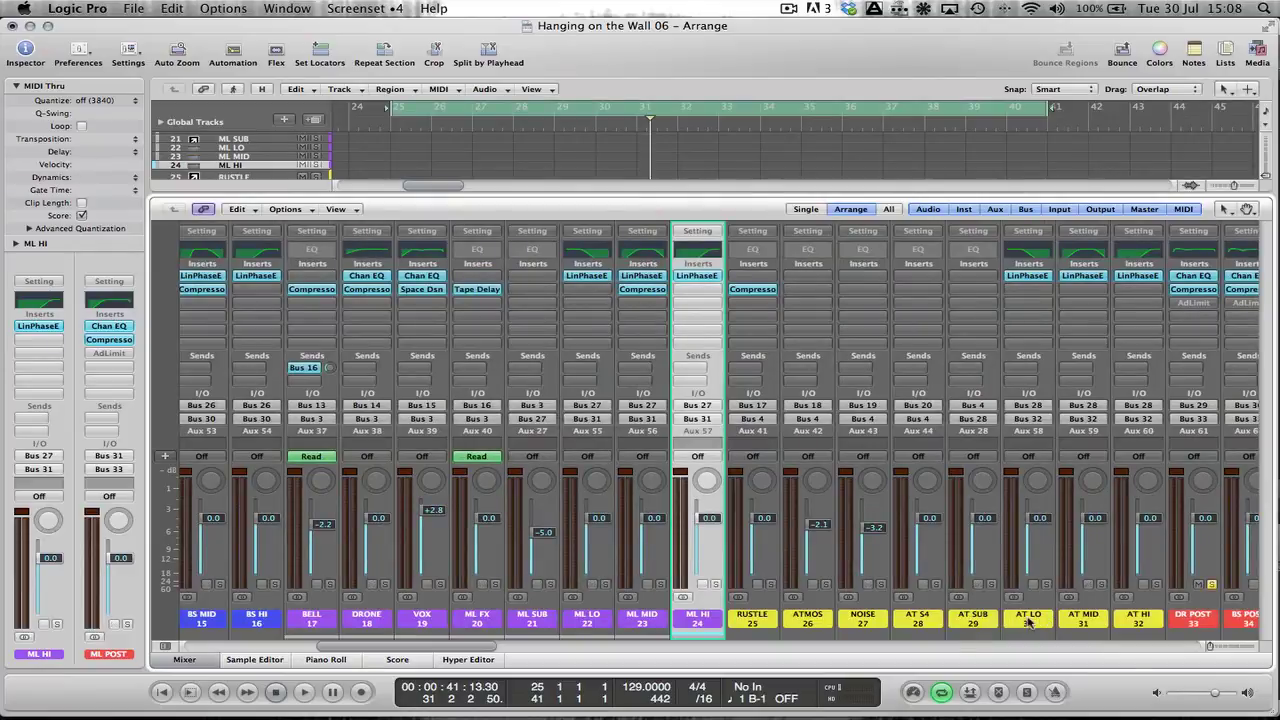
pyautogui.click(1028, 622)
pyautogui.click(1083, 620)
pyautogui.click(1136, 620)
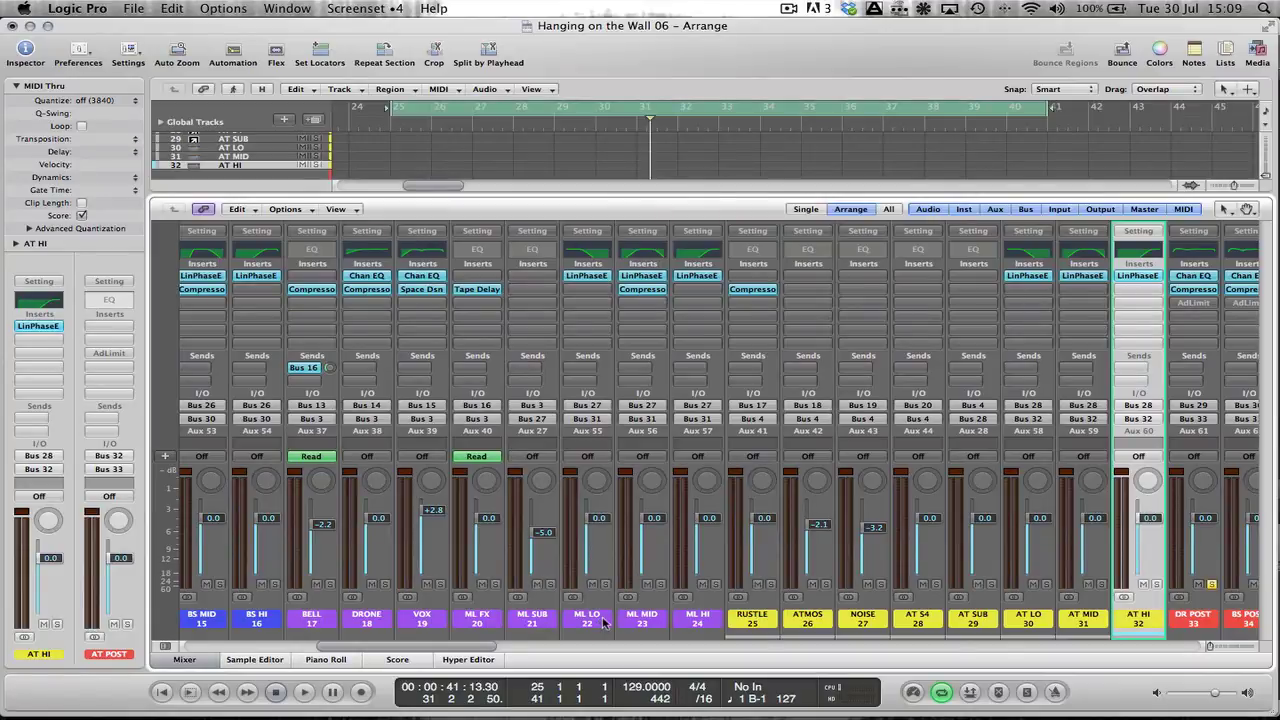
# Return to the first drum channels in the mixer and select the DR LO channel.
pyautogui.hscroll(-10, 603, 622)
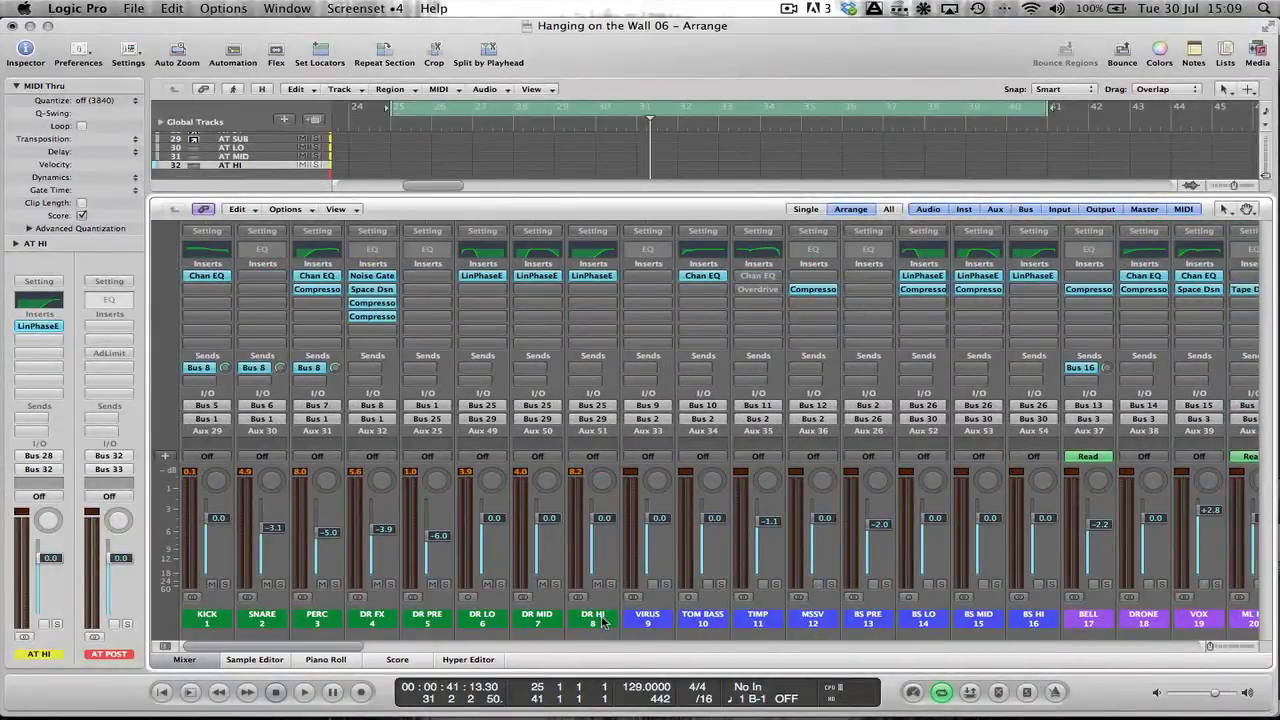
pyautogui.press('alt')
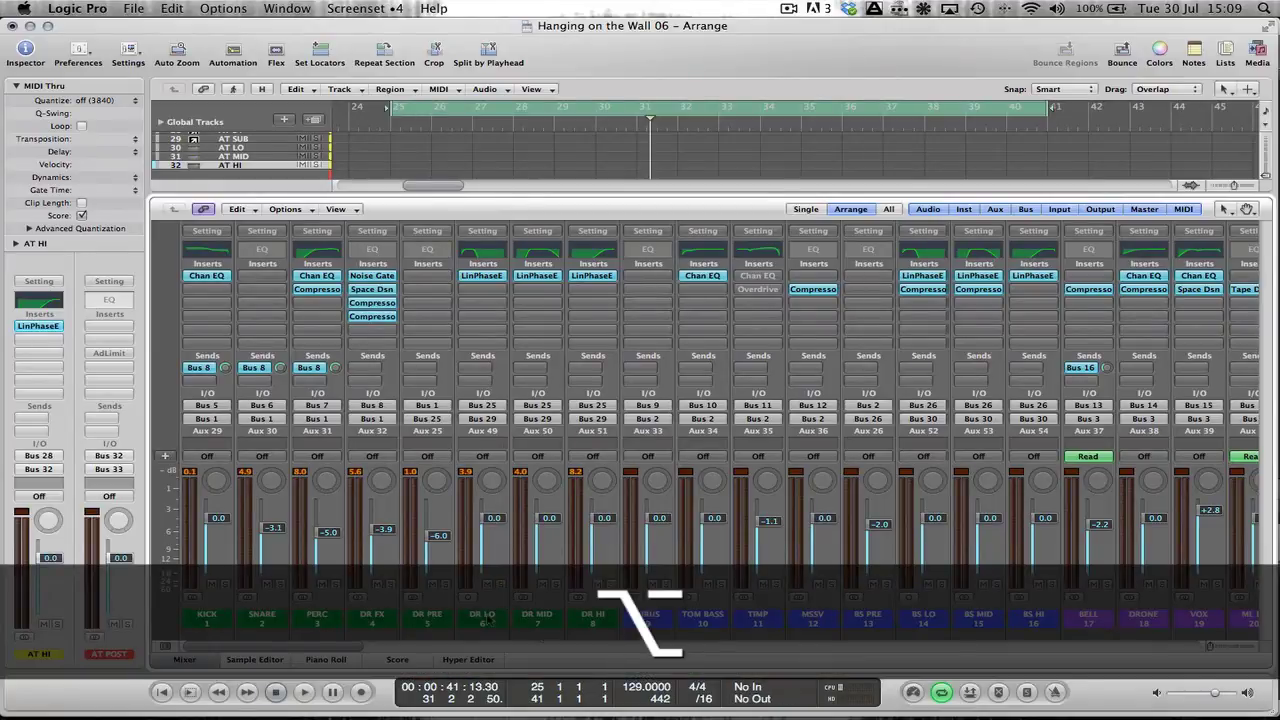
pyautogui.click(484, 621)
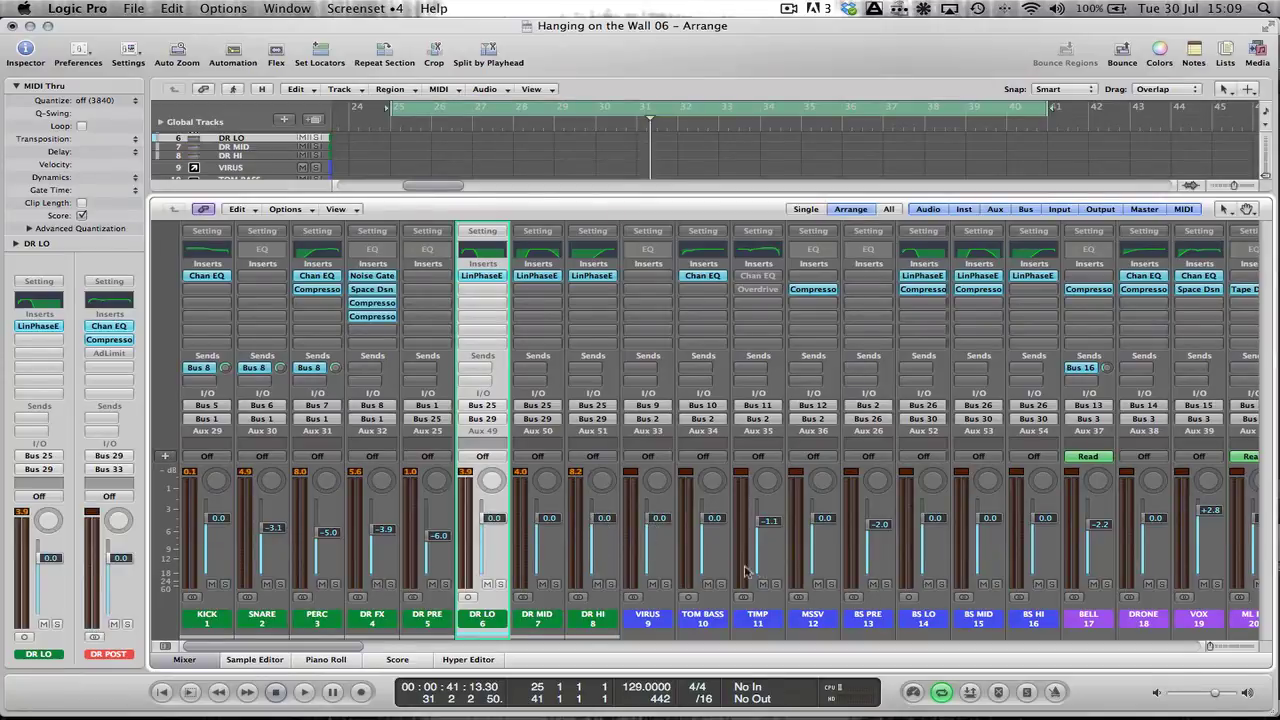
# Cycle through the BS LO, BS MID and BS HI channels, finishing with BS LO selected.
pyautogui.click(922, 618)
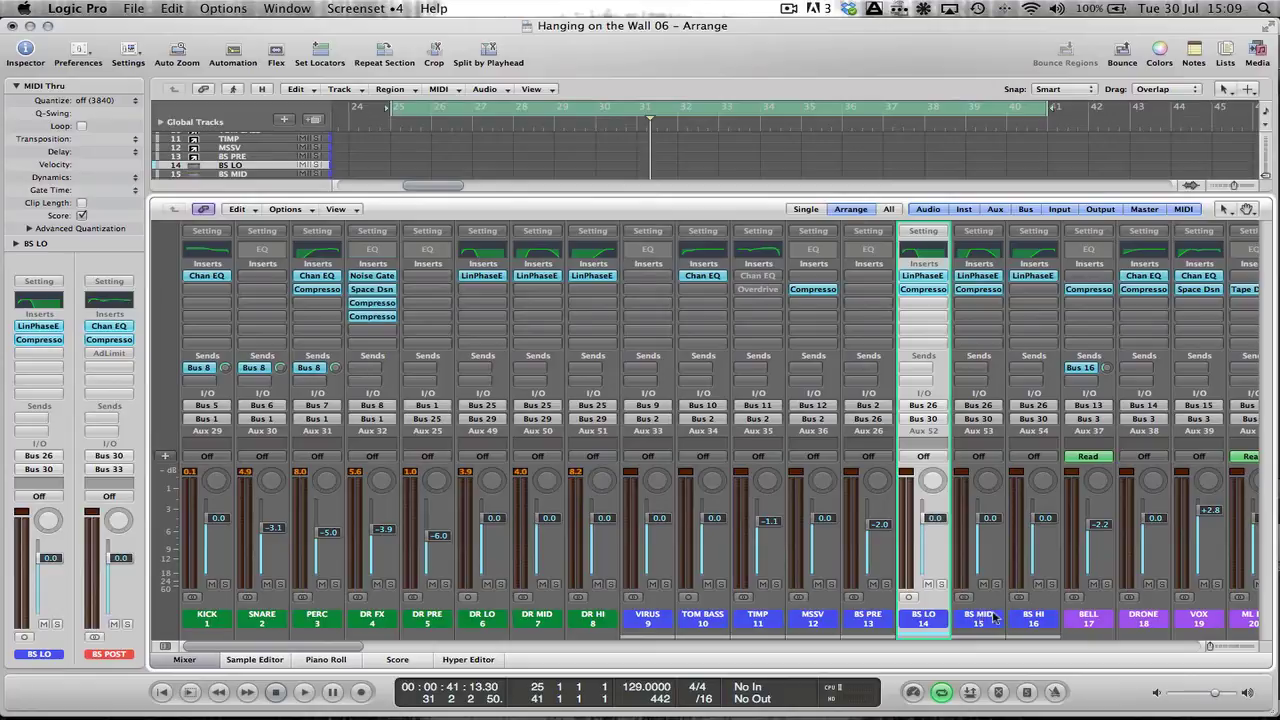
pyautogui.press('Down')
pyautogui.press('Down')
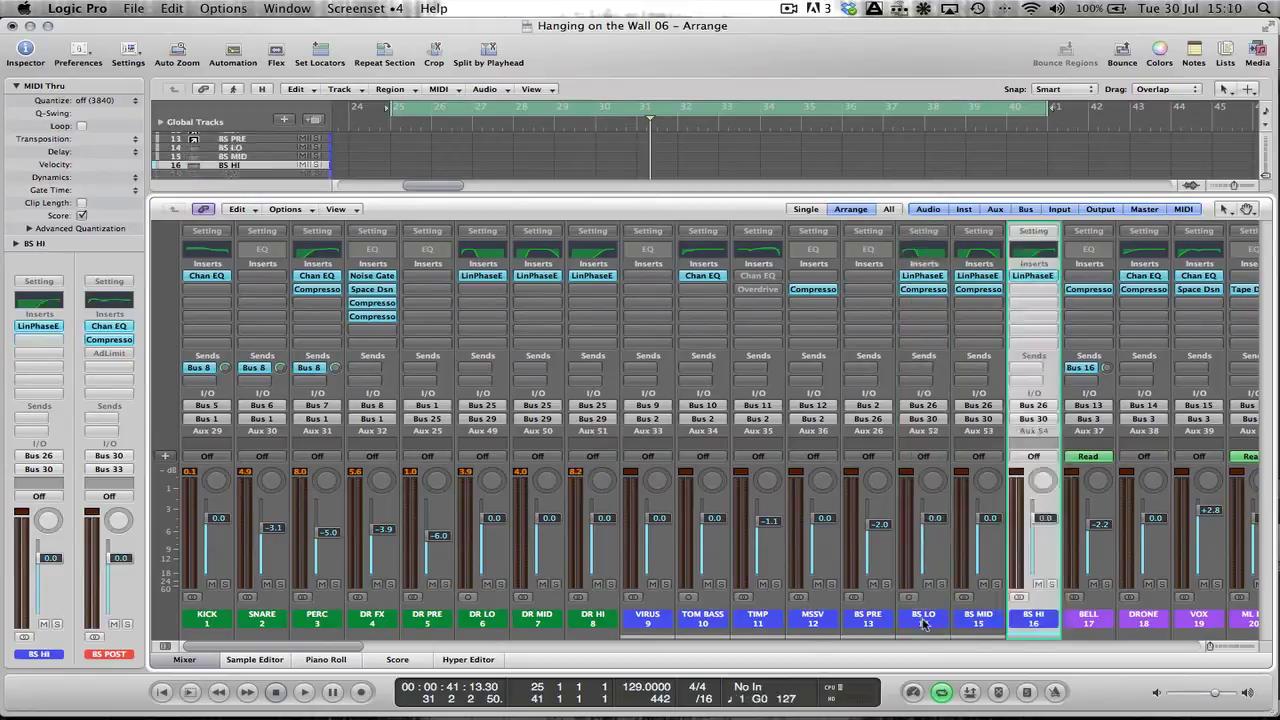
pyautogui.click(923, 623)
pyautogui.click(965, 622)
pyautogui.click(1030, 620)
pyautogui.click(923, 622)
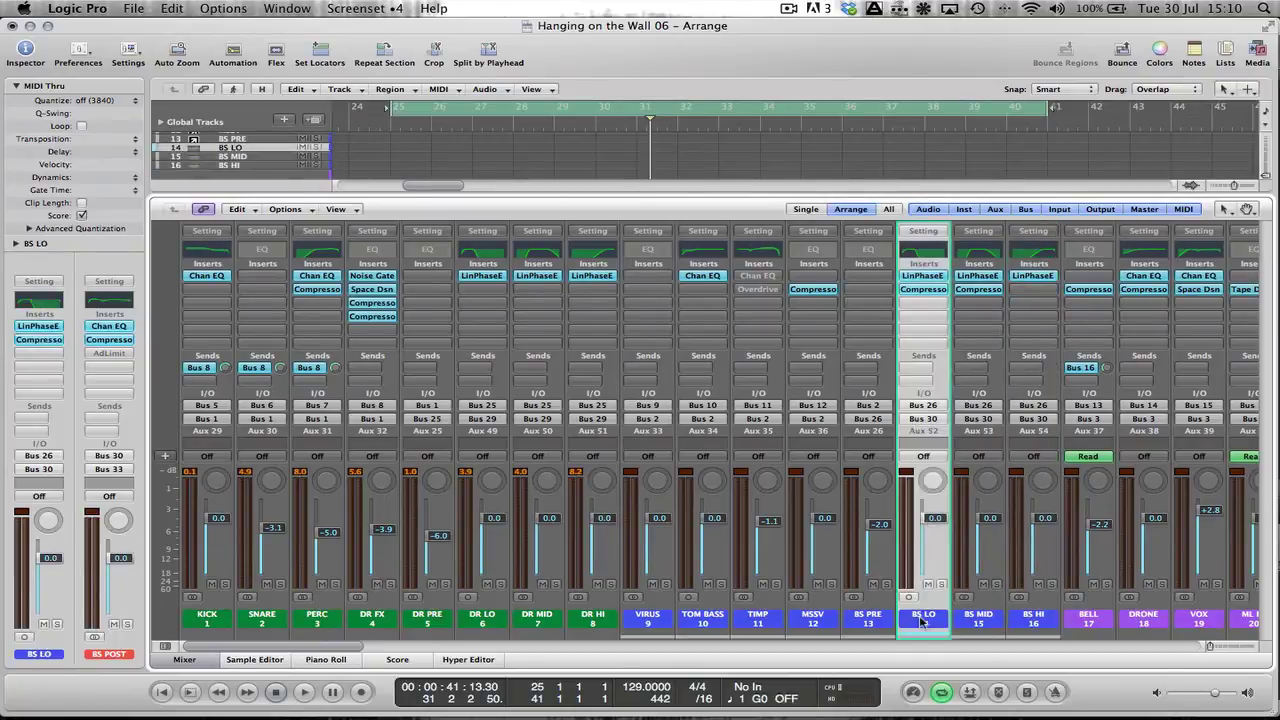
pyautogui.click(977, 619)
pyautogui.click(1031, 620)
pyautogui.click(923, 622)
# Open the Compressor on BS LO, examine its side-chain source and settings, and close its window.
pyautogui.click(923, 289)
pyautogui.moveTo(392, 70); pyautogui.dragTo(607, 68)
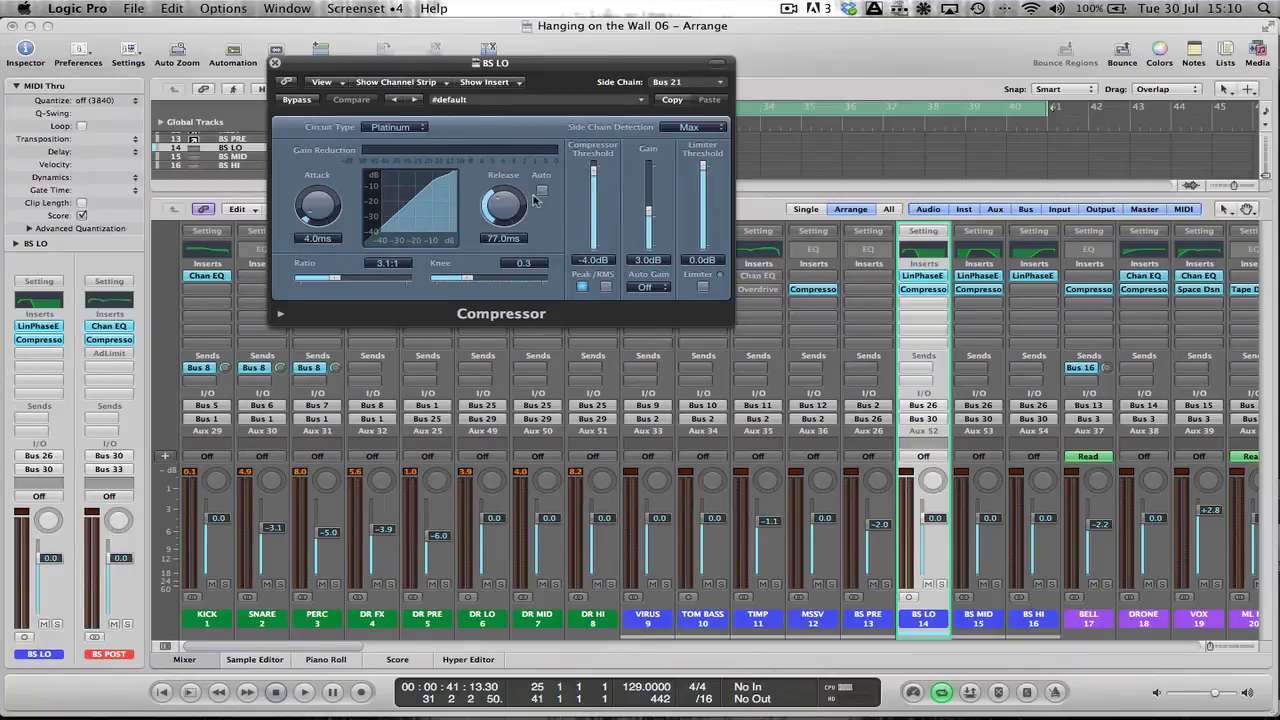
pyautogui.click(275, 64)
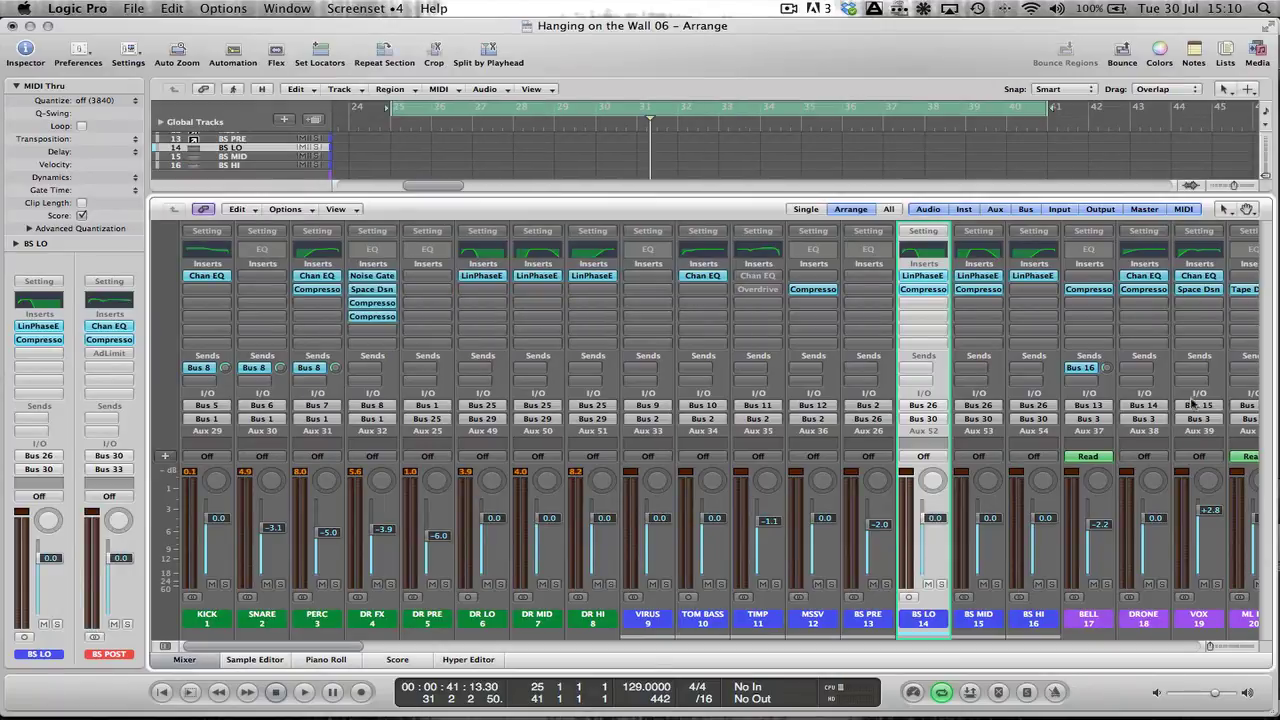
# Open the Compressor on BS MID and position its window over the arrangement to examine its side-chain source.
pyautogui.click(975, 289)
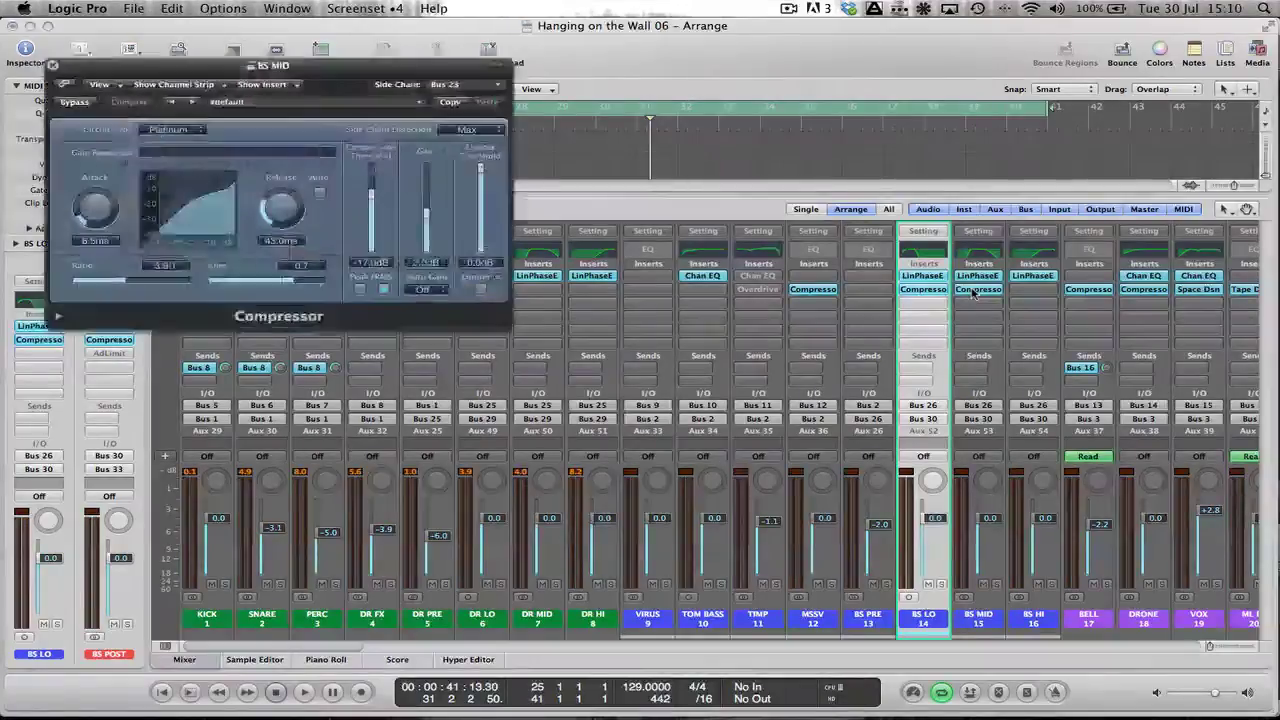
pyautogui.moveTo(342, 64); pyautogui.dragTo(541, 92)
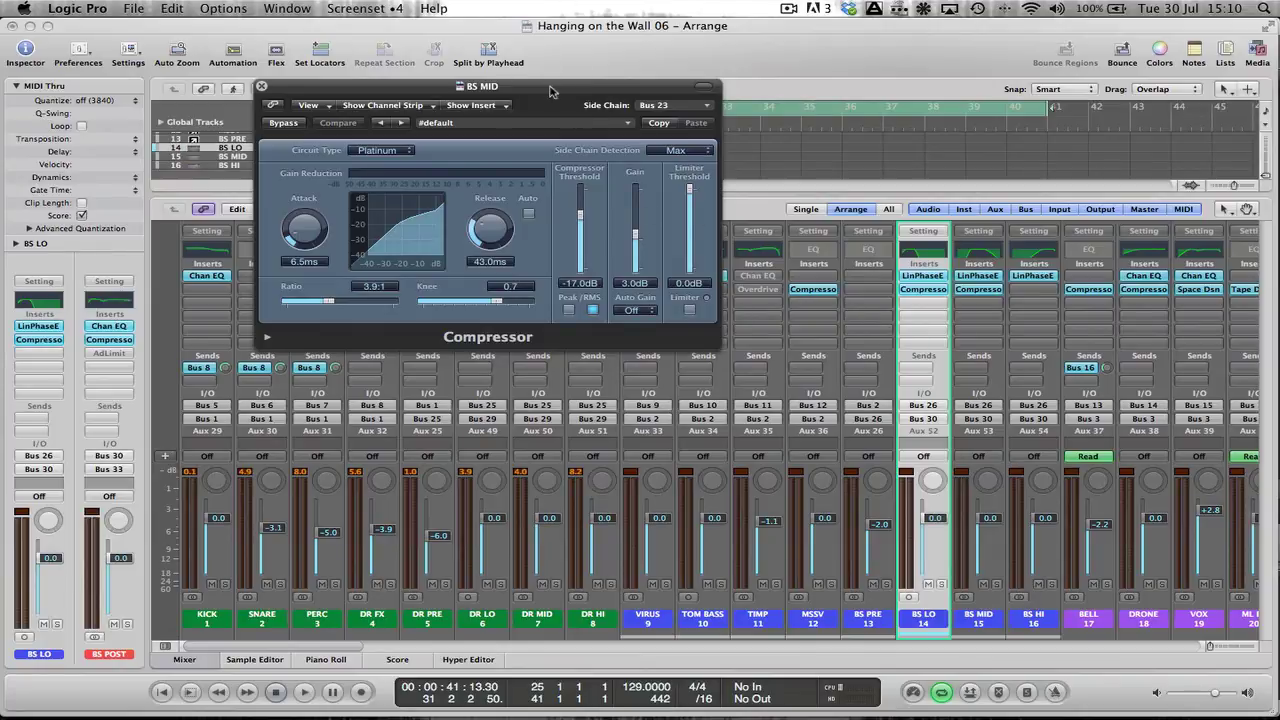
pyautogui.moveTo(549, 91); pyautogui.dragTo(445, 96)
# Open the Compressor on ML MID, position its window and check its side-chain source.
pyautogui.hscroll(10, 912, 600)
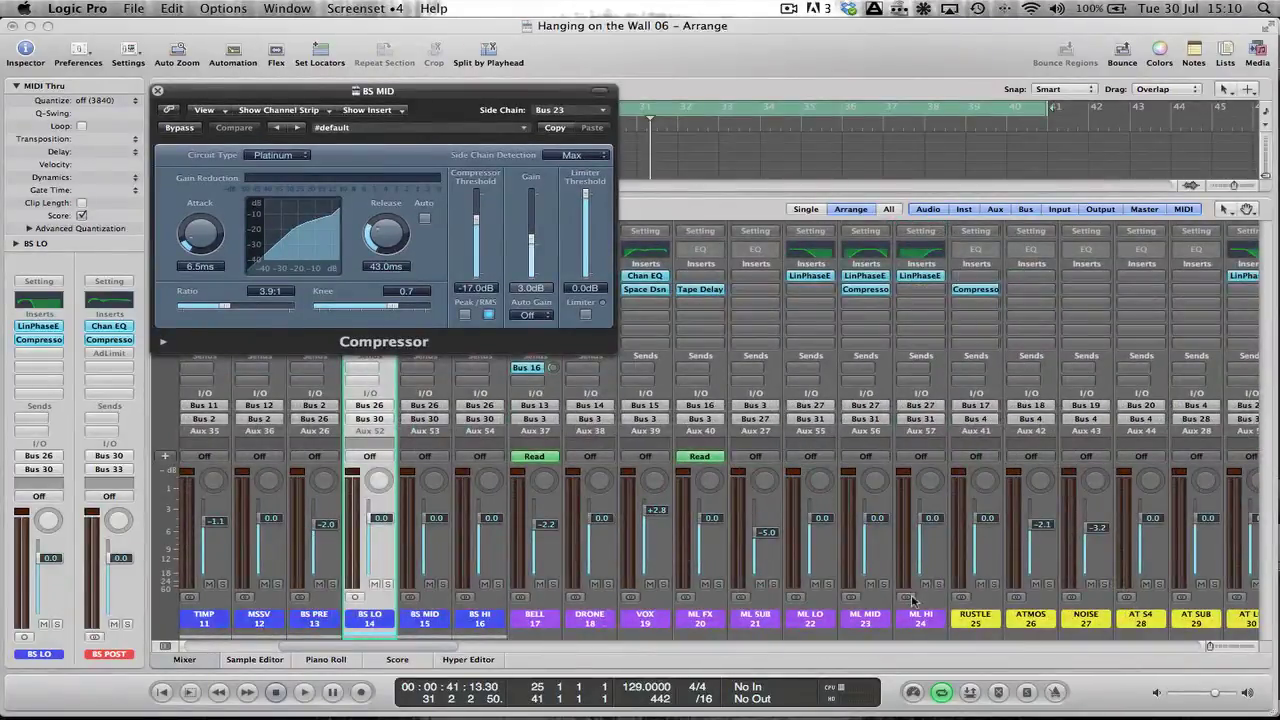
pyautogui.click(866, 300)
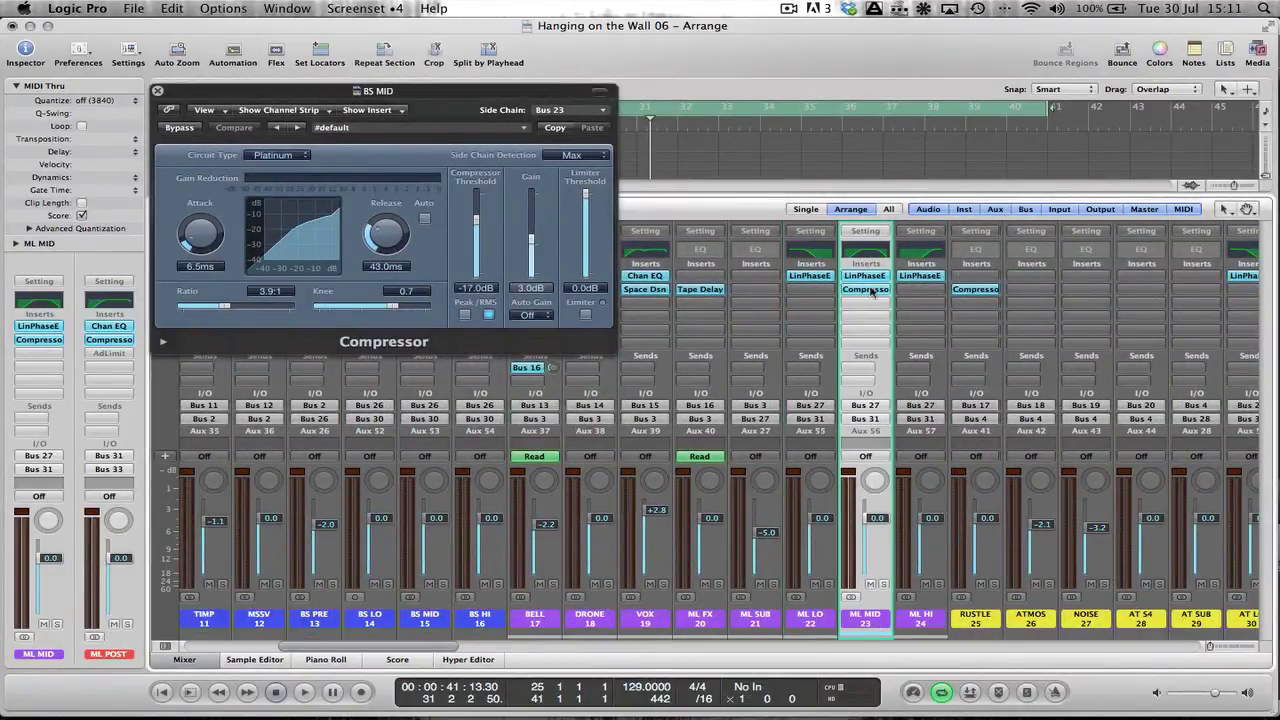
pyautogui.click(868, 290)
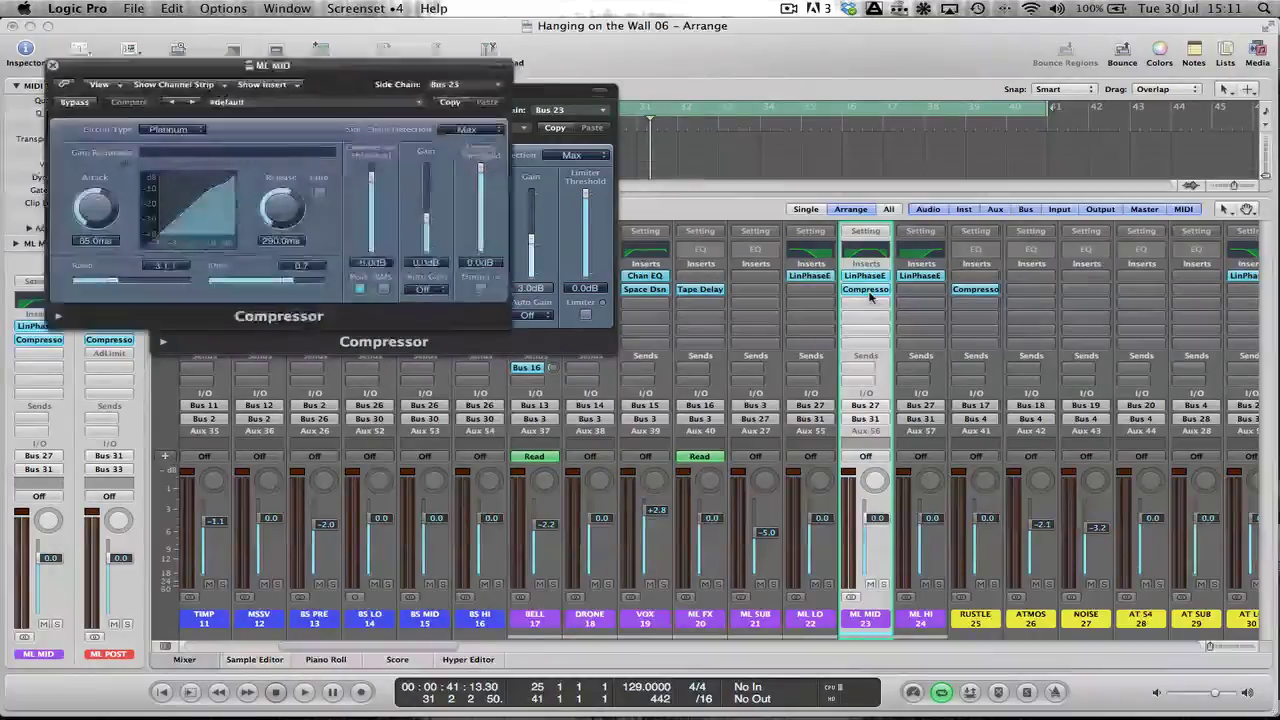
pyautogui.moveTo(321, 70); pyautogui.dragTo(458, 96)
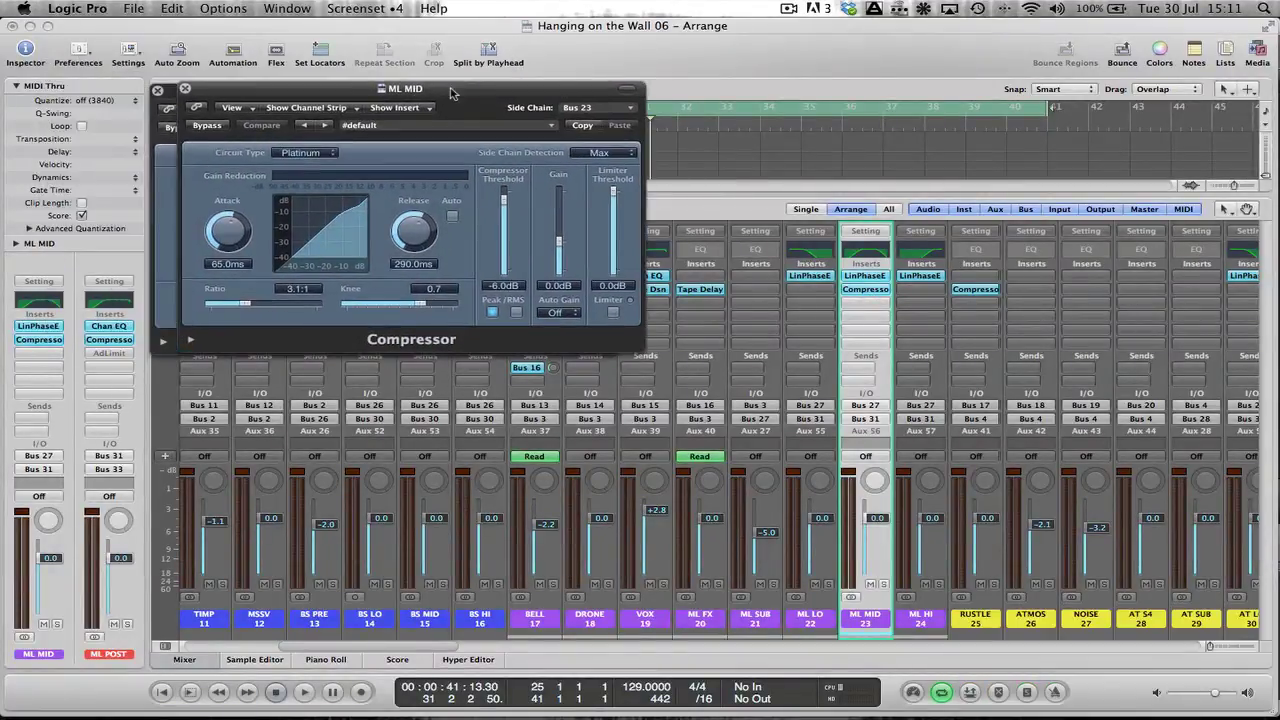
pyautogui.click(606, 112)
pyautogui.click(566, 96)
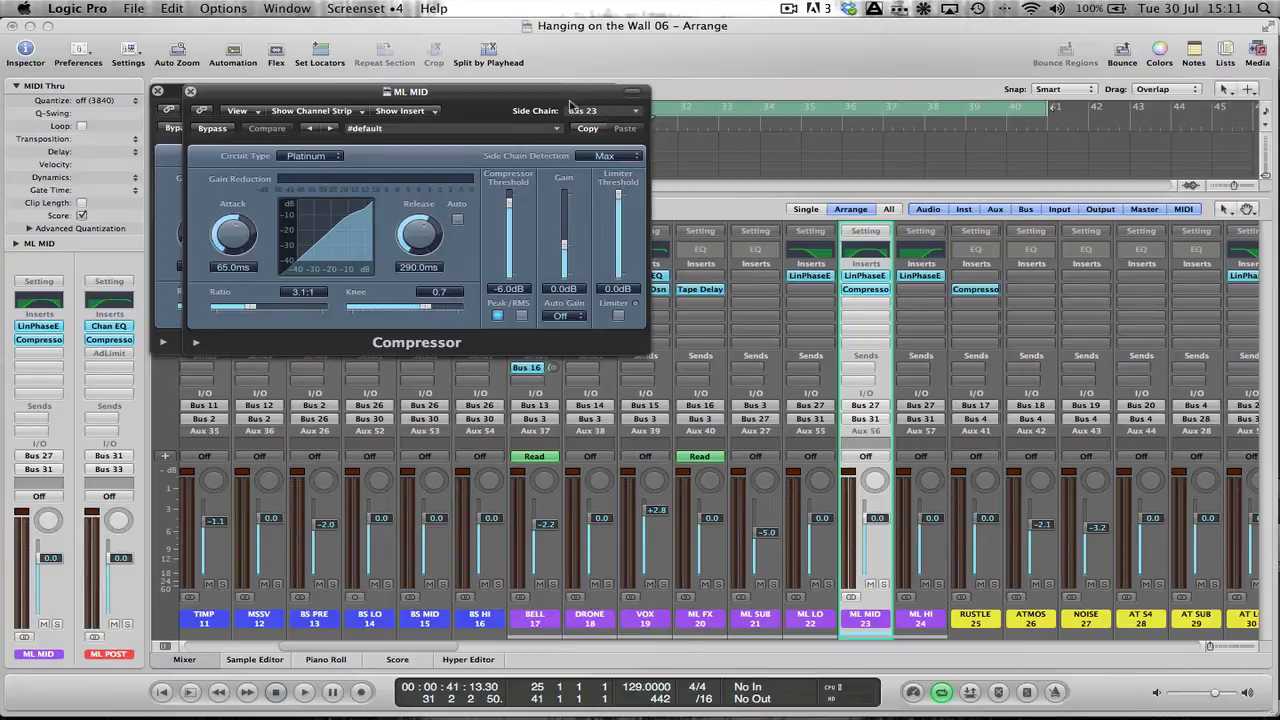
# Close the BS MID Compressor window and reposition the ML MID Compressor window over the arrangement.
pyautogui.moveTo(555, 93); pyautogui.dragTo(626, 132)
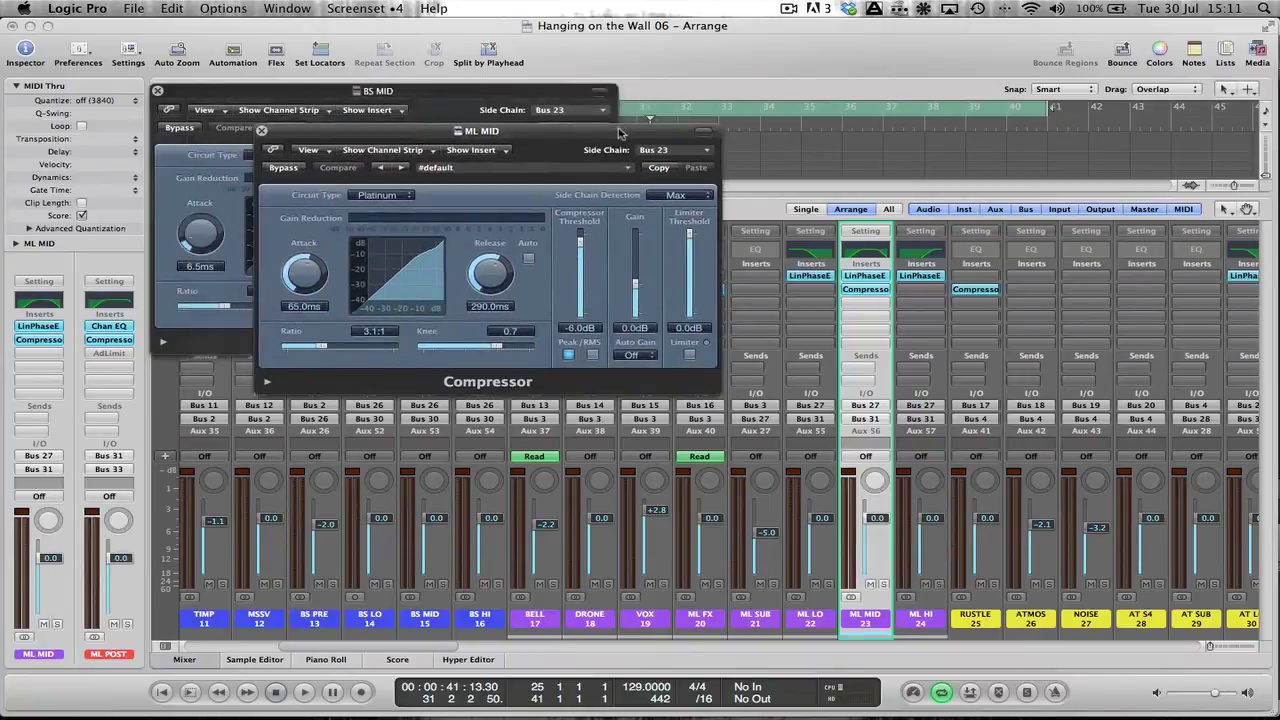
pyautogui.click(157, 93)
pyautogui.moveTo(470, 131); pyautogui.dragTo(527, 96)
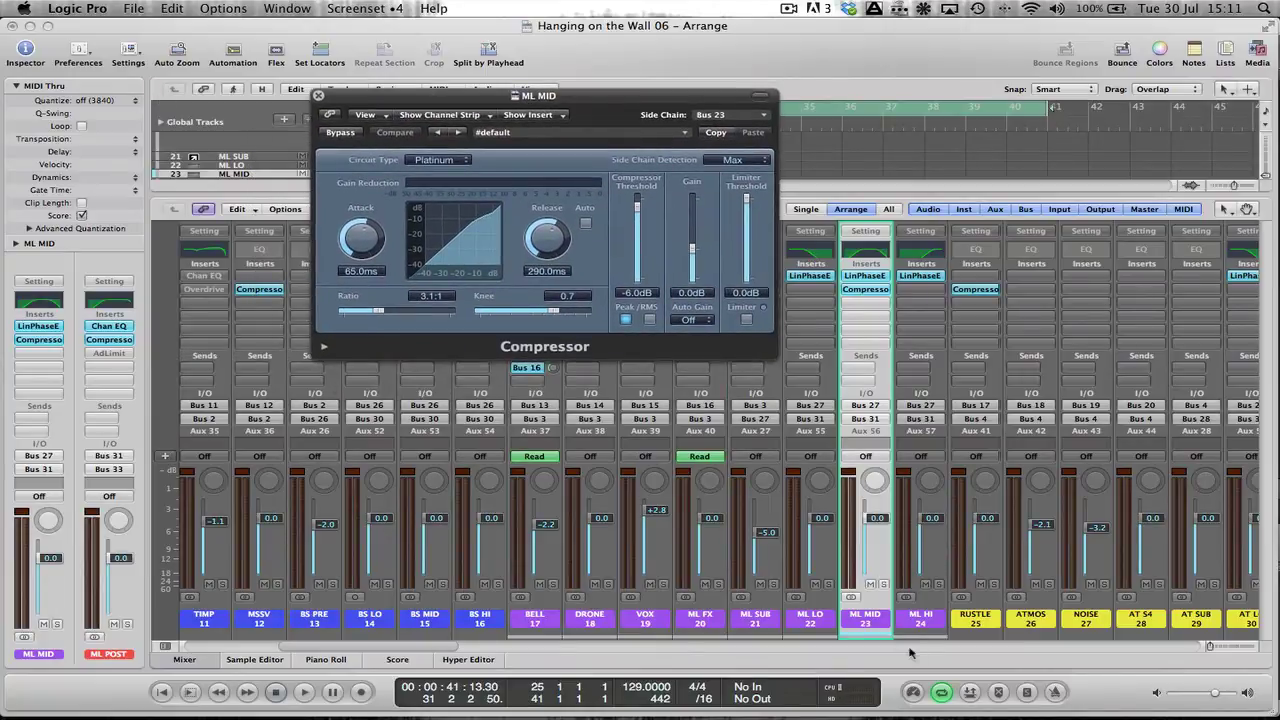
# Solo only the ML POST channel, hide the Compressor window and close the mixer.
pyautogui.hscroll(10, 792, 586)
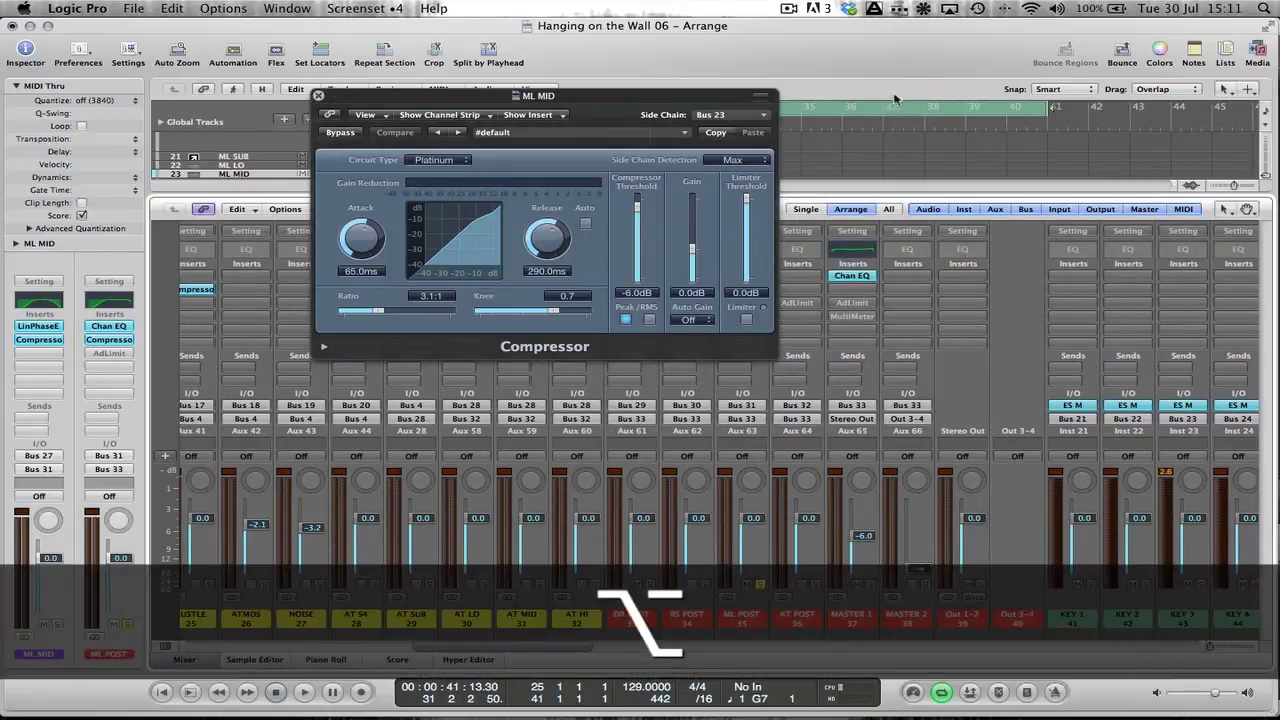
pyautogui.press('v')
pyautogui.press('x')
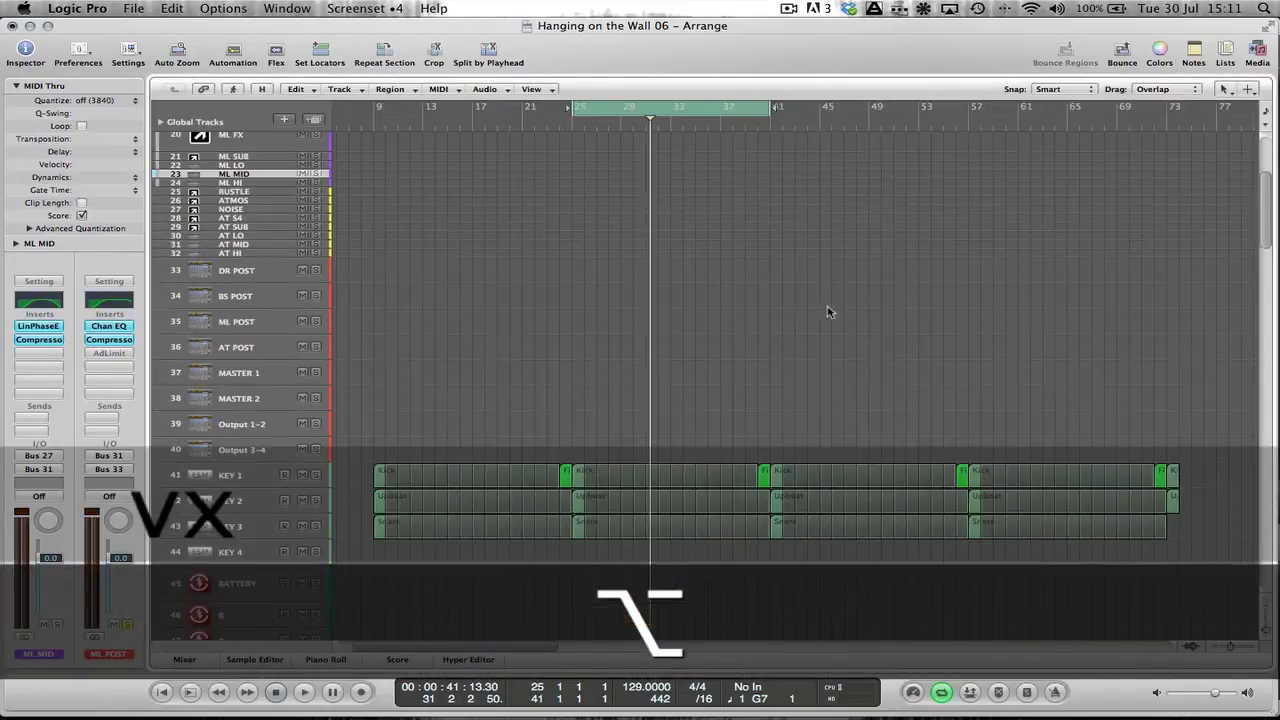
# Move the cycle range to bars 137 to 169 and play that section.
pyautogui.scroll(-3, 826, 320)
pyautogui.scroll(-5, 826, 320)
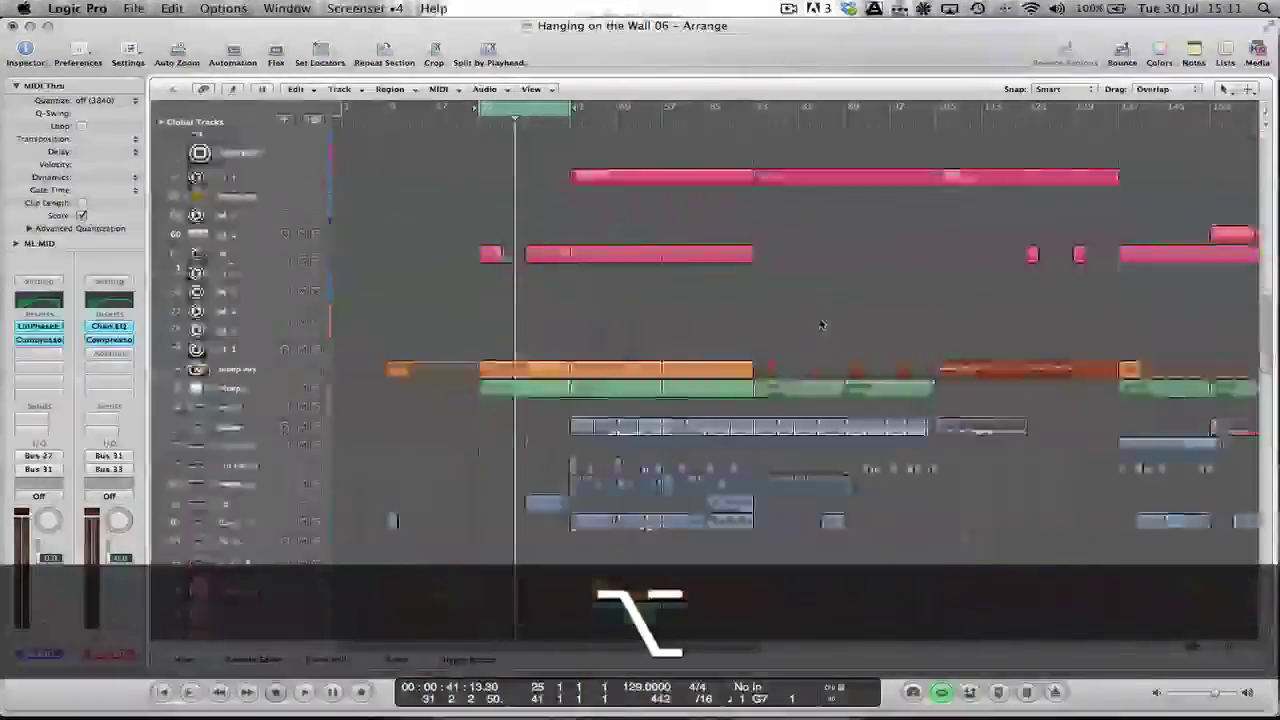
pyautogui.moveTo(433, 104); pyautogui.dragTo(874, 108)
pyautogui.press('space')
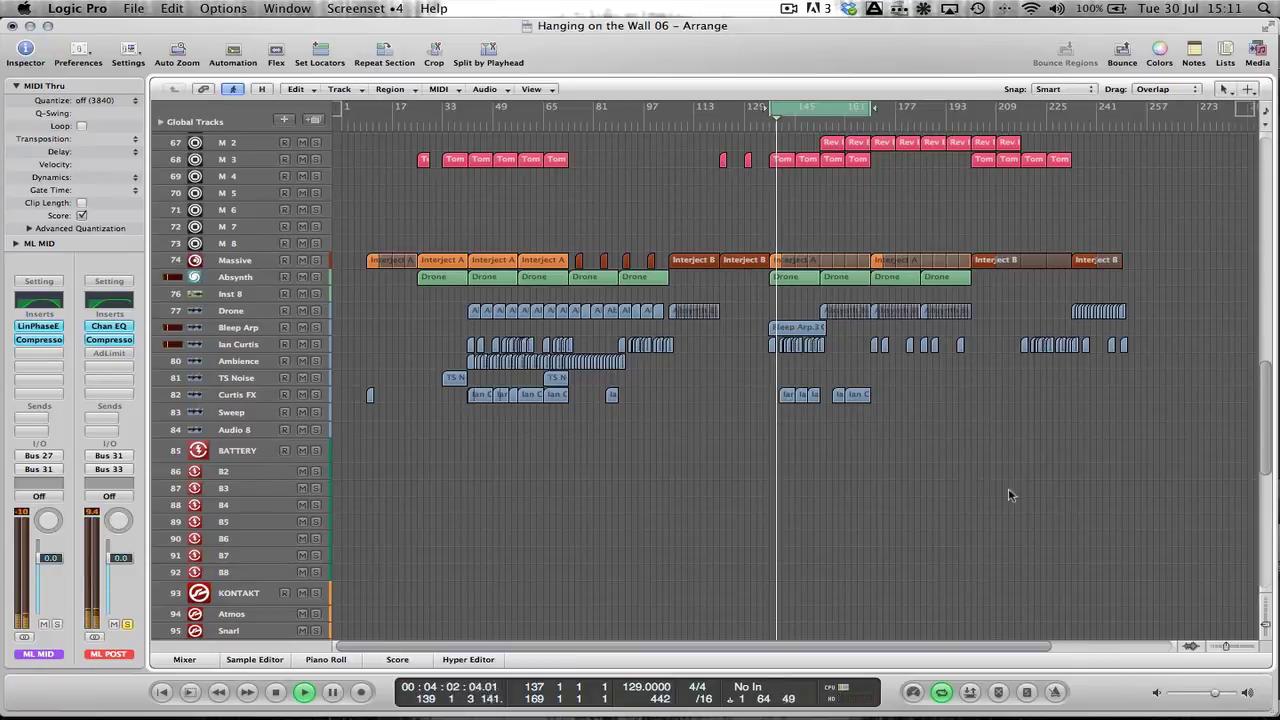
# Zoom the arrangement in on the Massive, Absynth and audio tracks around the cycled section during playback.
pyautogui.moveTo(1006, 491); pyautogui.dragTo(641, 204)
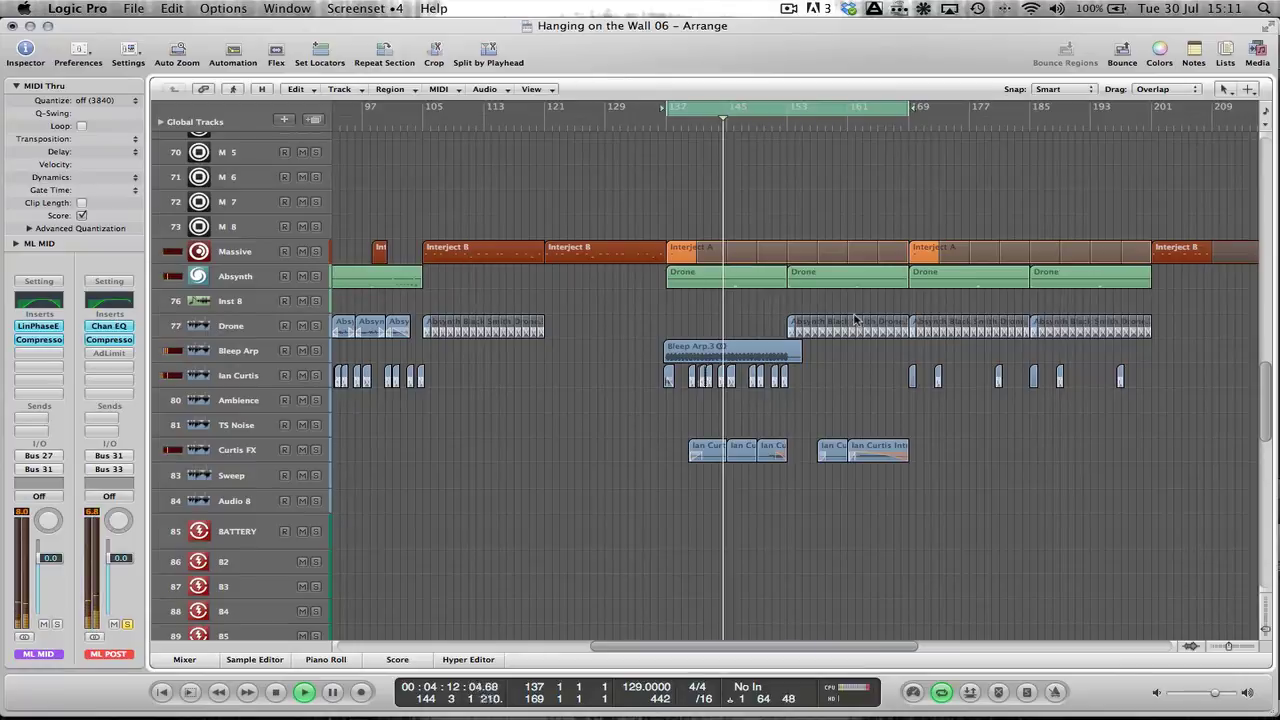
pyautogui.press('super+Tab')
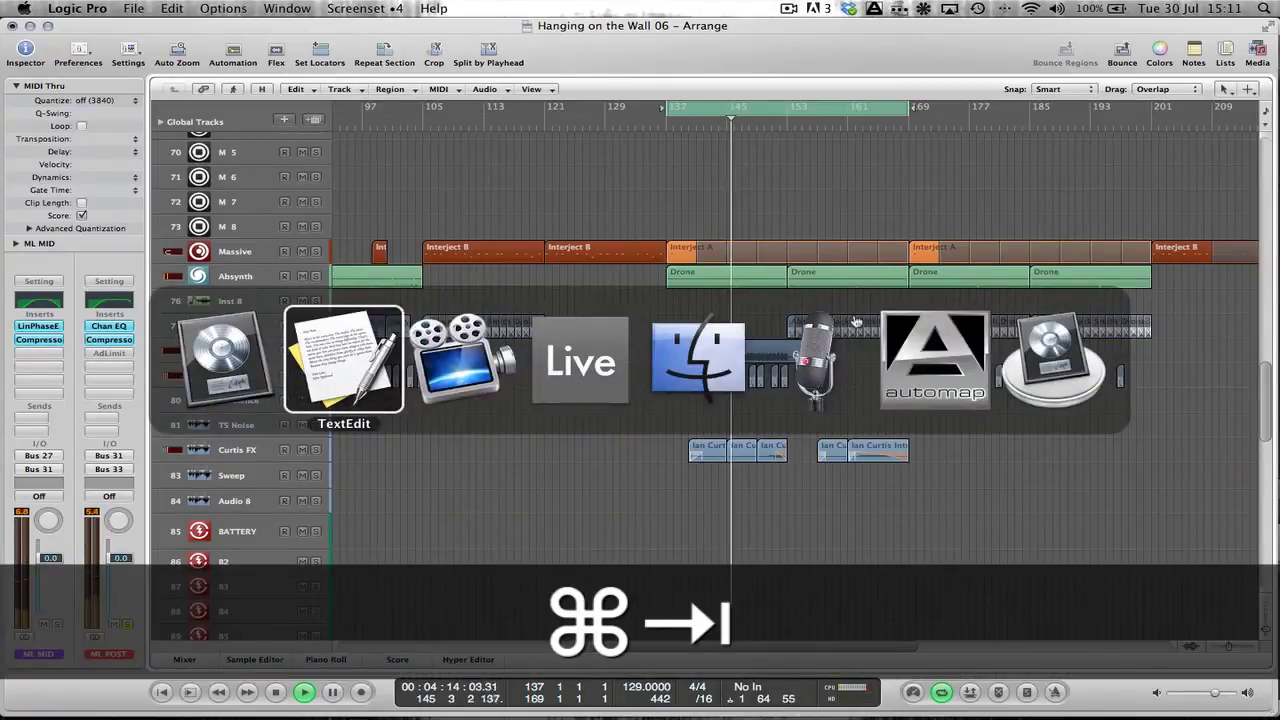
pyautogui.press('super+shift+Tab')
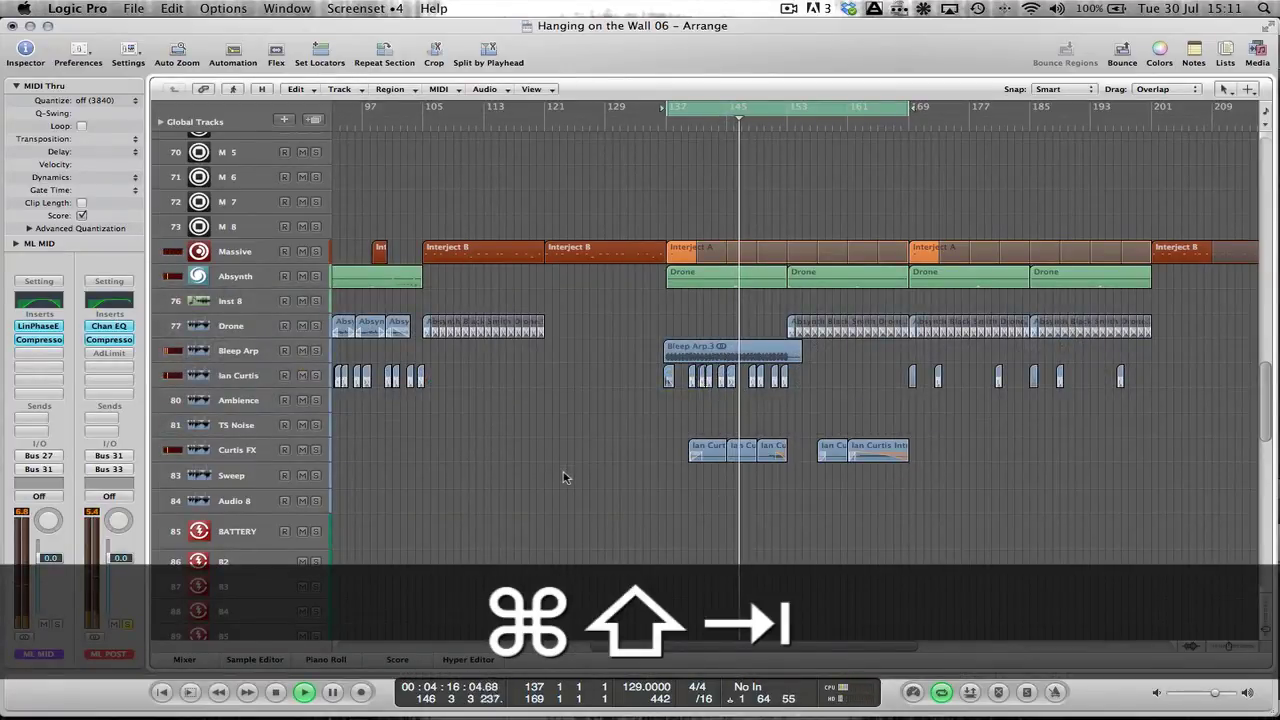
# Show the mixer, select the ML MID channel and restart playback from bar 137.
pyautogui.press('x')
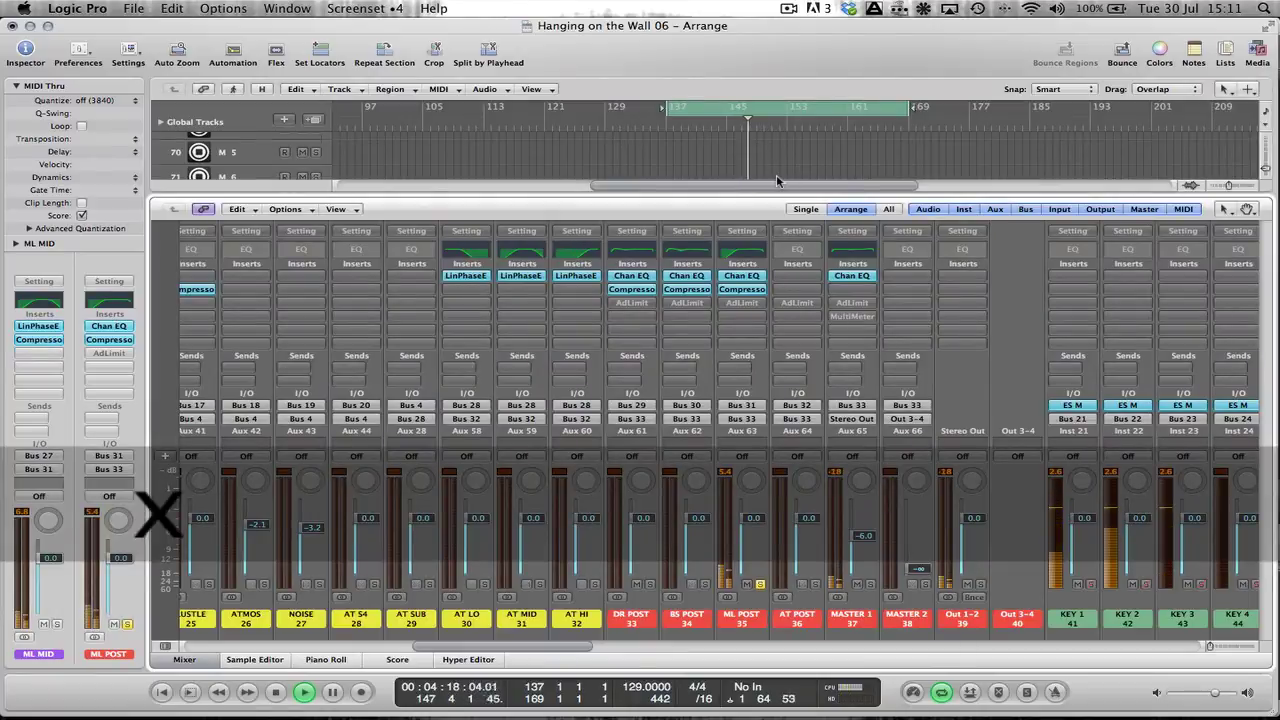
pyautogui.hscroll(-10, 678, 557)
pyautogui.click(1045, 618)
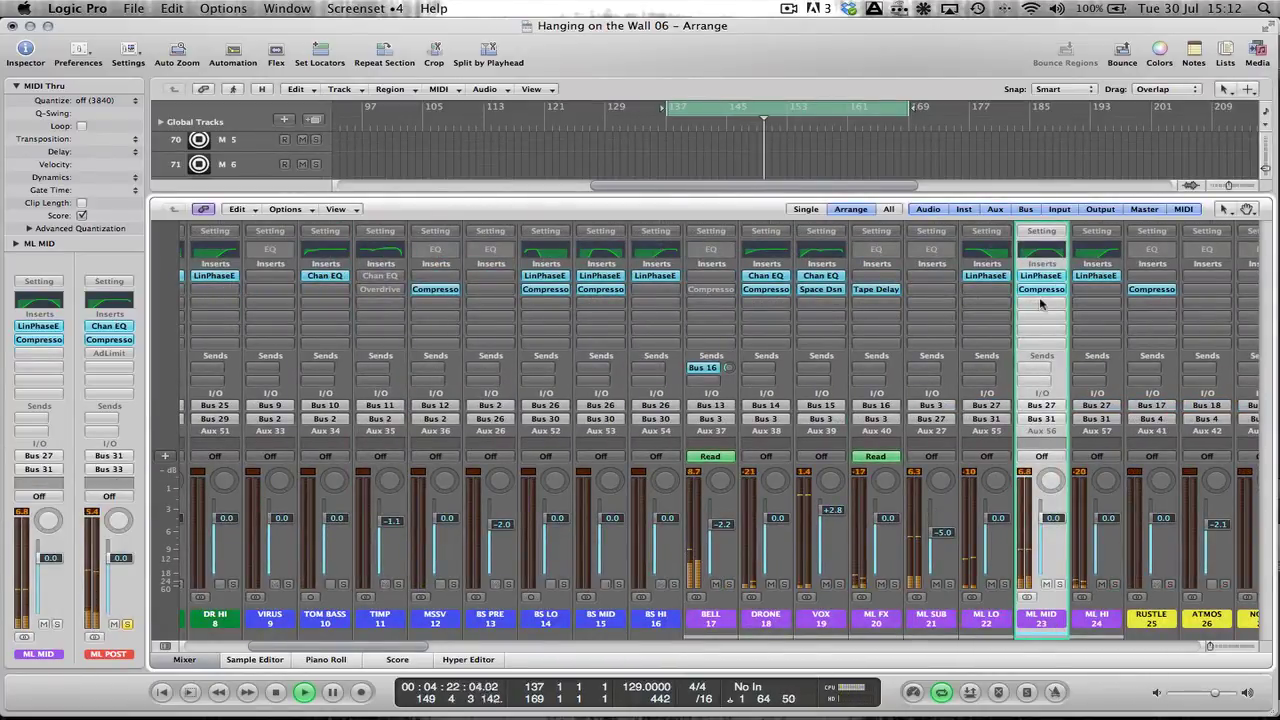
pyautogui.press('Return')
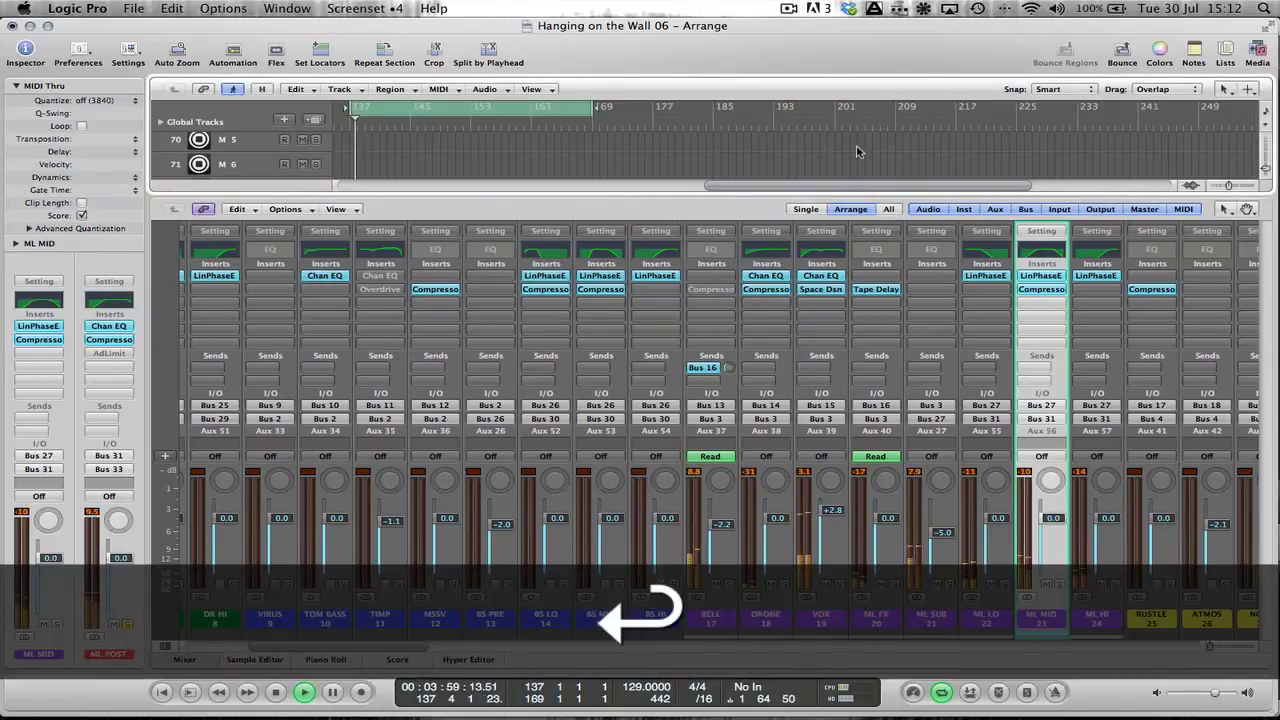
pyautogui.press('Return')
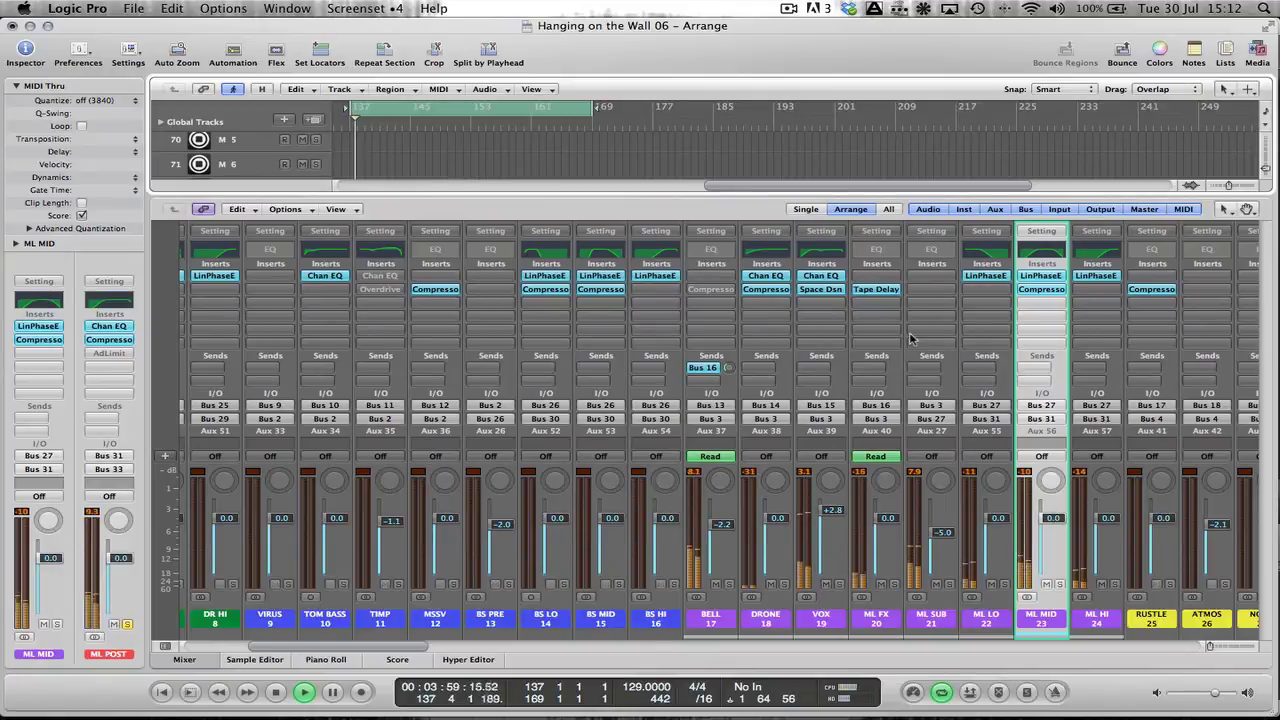
# Inspect the mixer channels from KICK through the POST group during playback, with DR POST soloed alongside ML POST.
pyautogui.hscroll(-5, 480, 156)
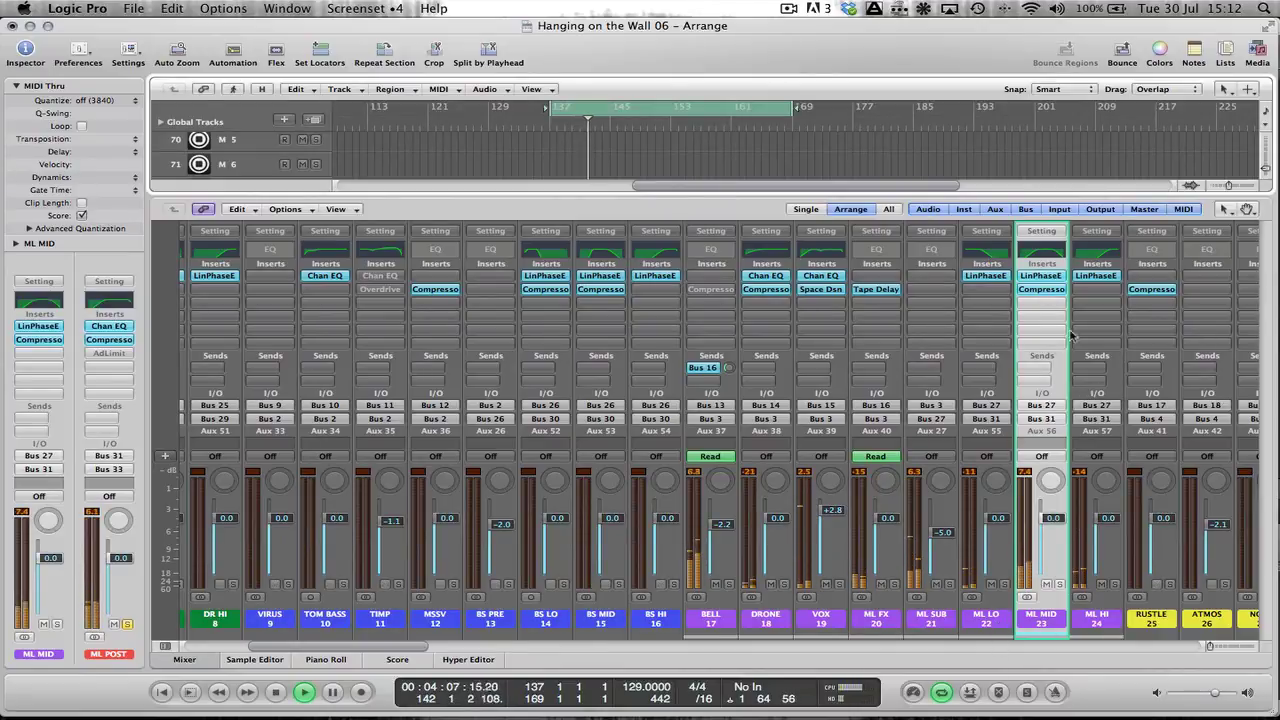
pyautogui.hscroll(-5, 806, 577)
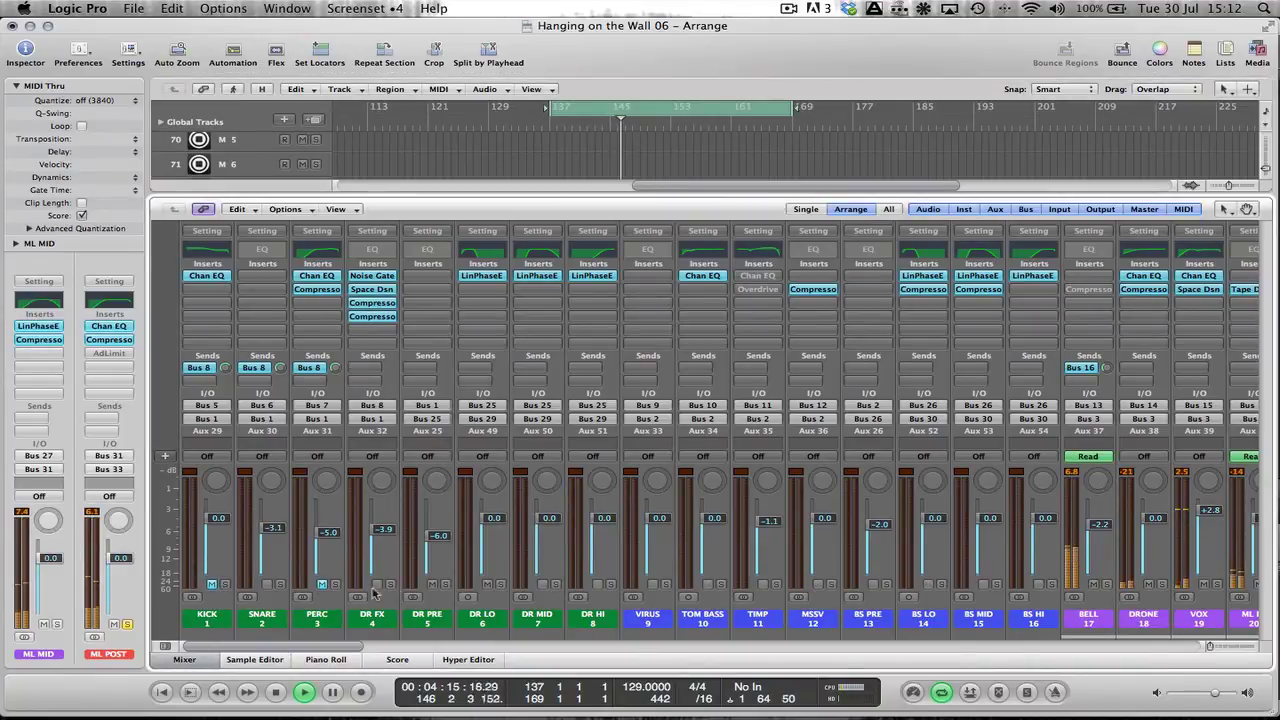
pyautogui.hscroll(10, 250, 592)
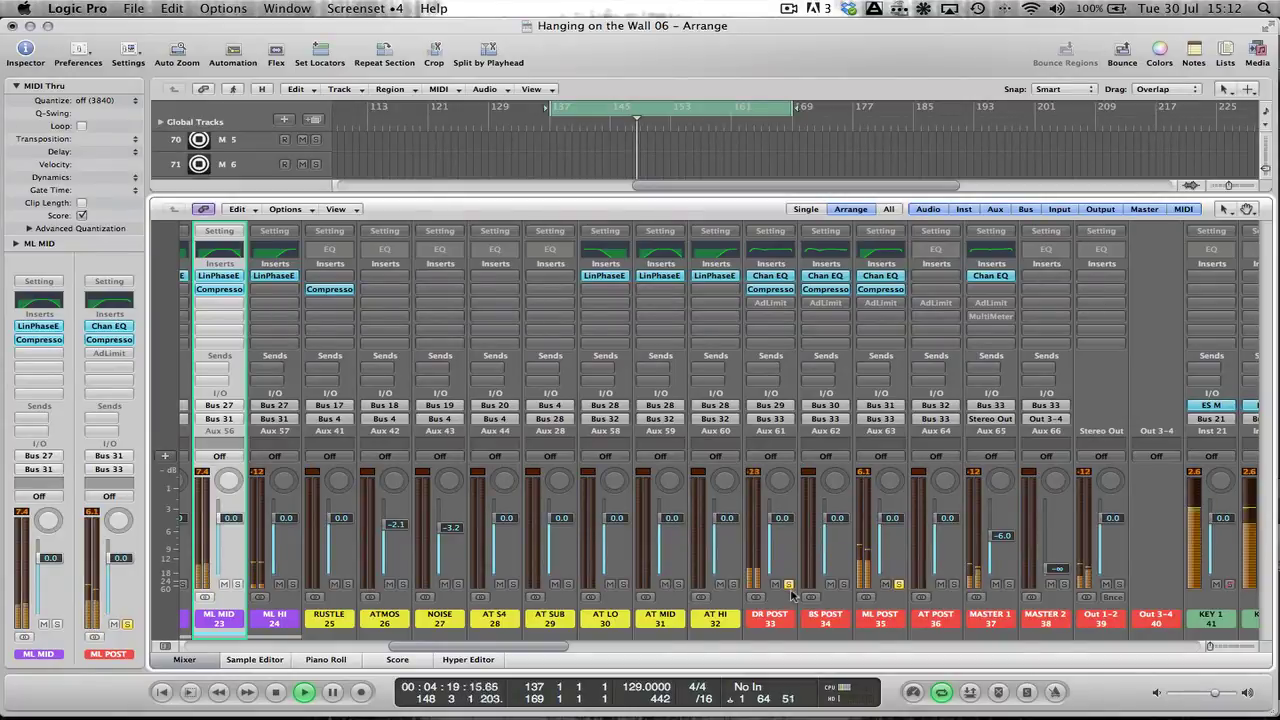
pyautogui.hscroll(-4, 760, 588)
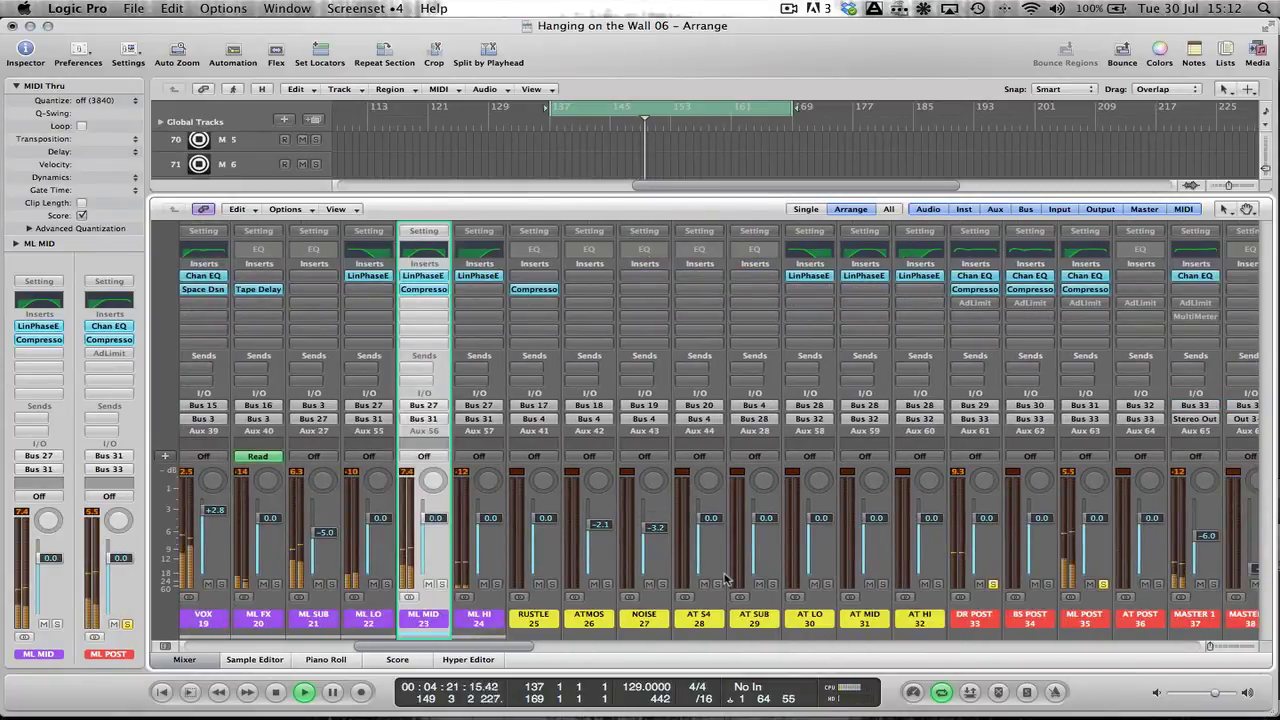
pyautogui.hscroll(-8, 715, 560)
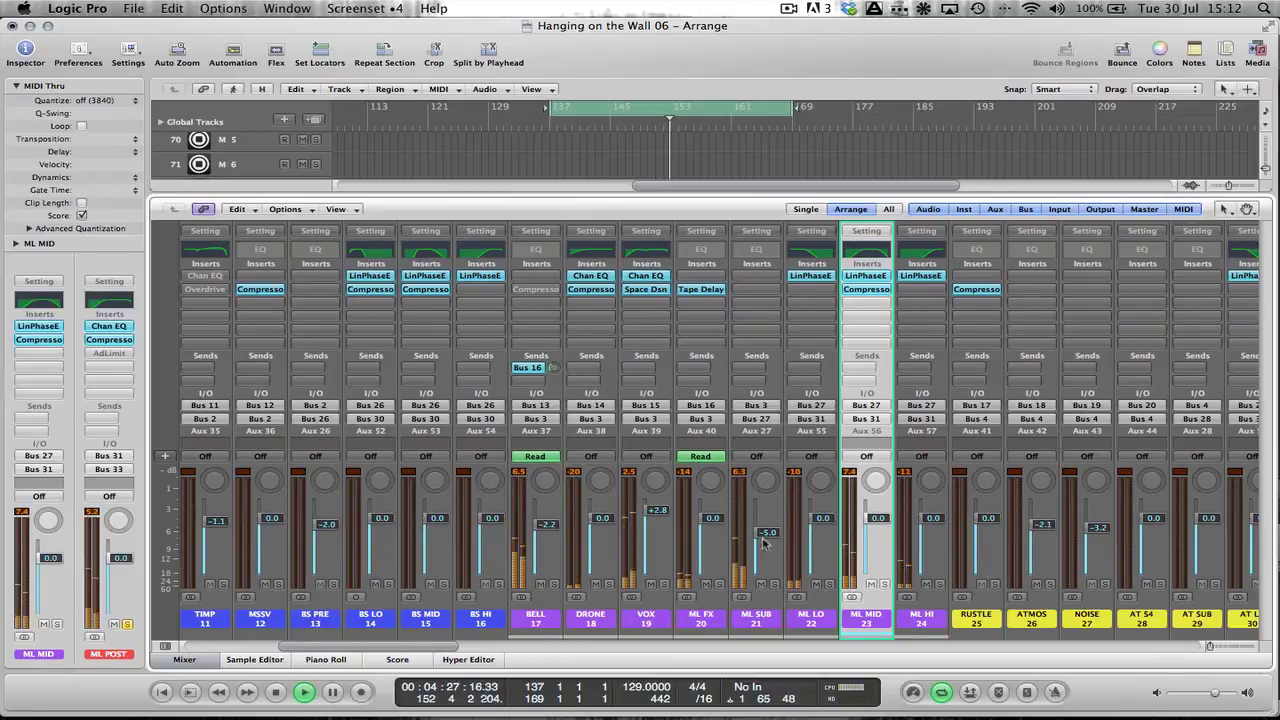
# Open the ML MID channel's Compressor and compare the playback with it bypassed and active.
pyautogui.click(879, 291)
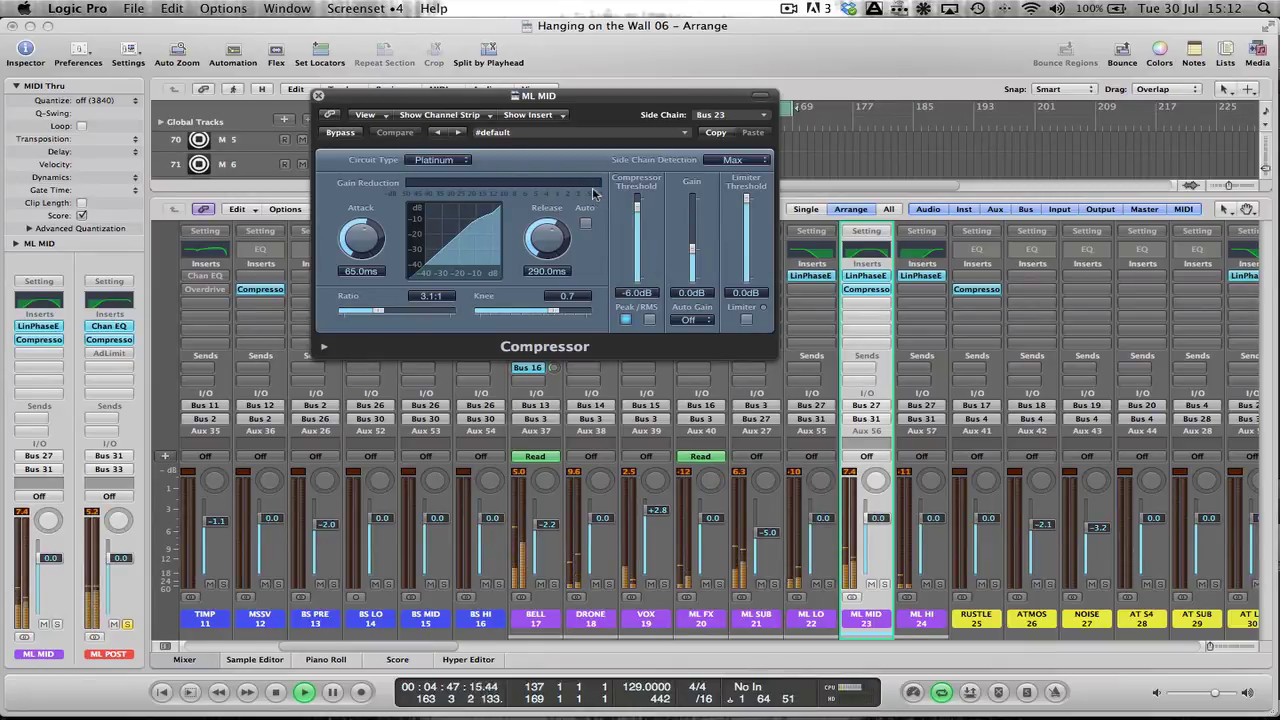
pyautogui.click(340, 133)
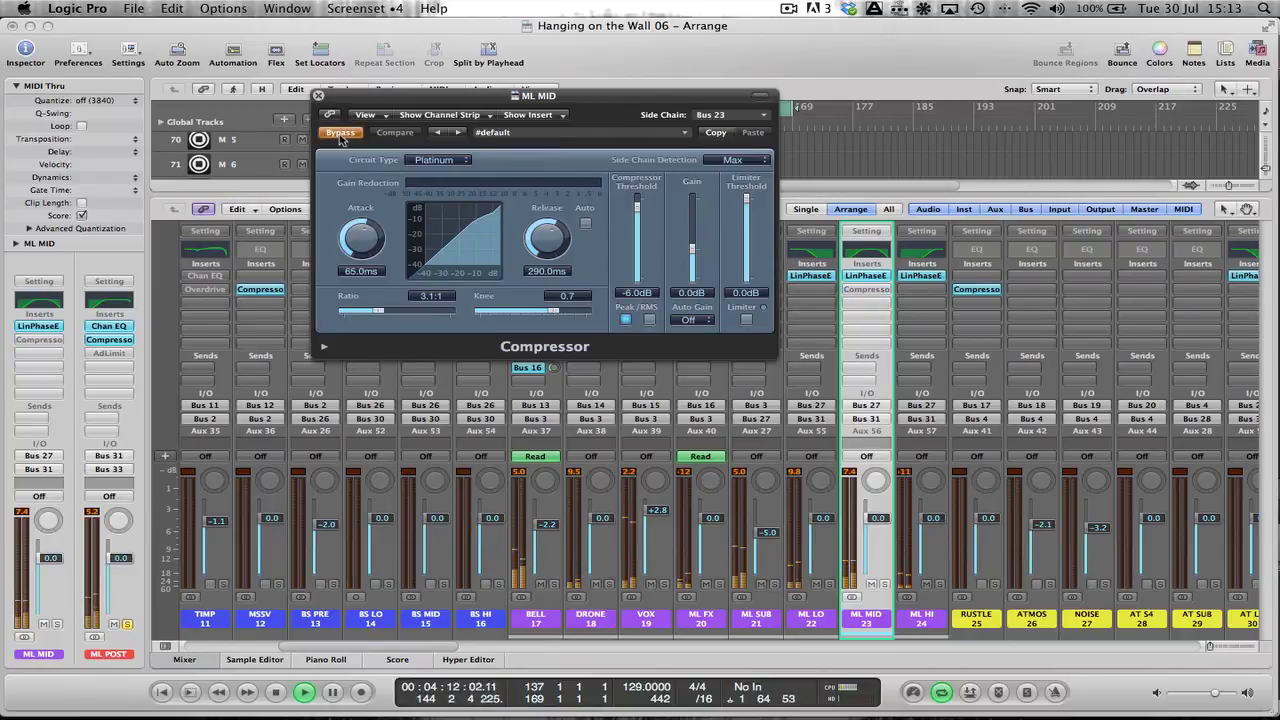
pyautogui.click(340, 133)
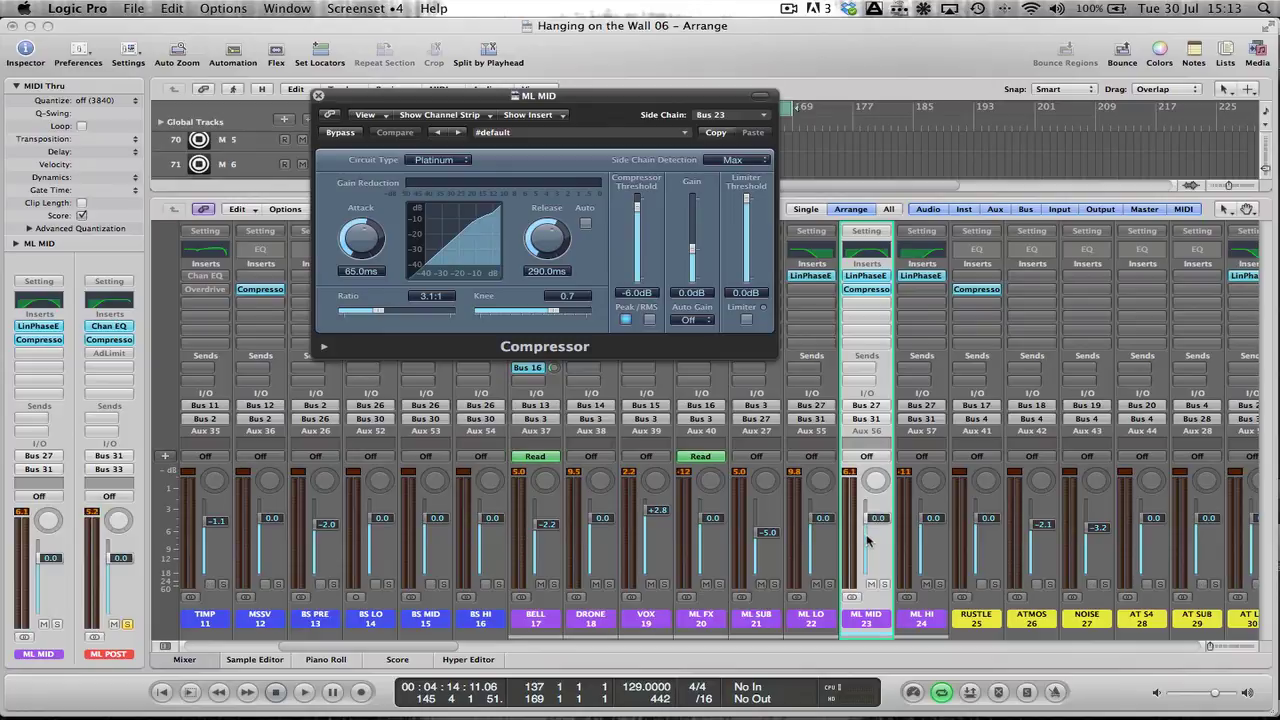
pyautogui.press('super+shift')
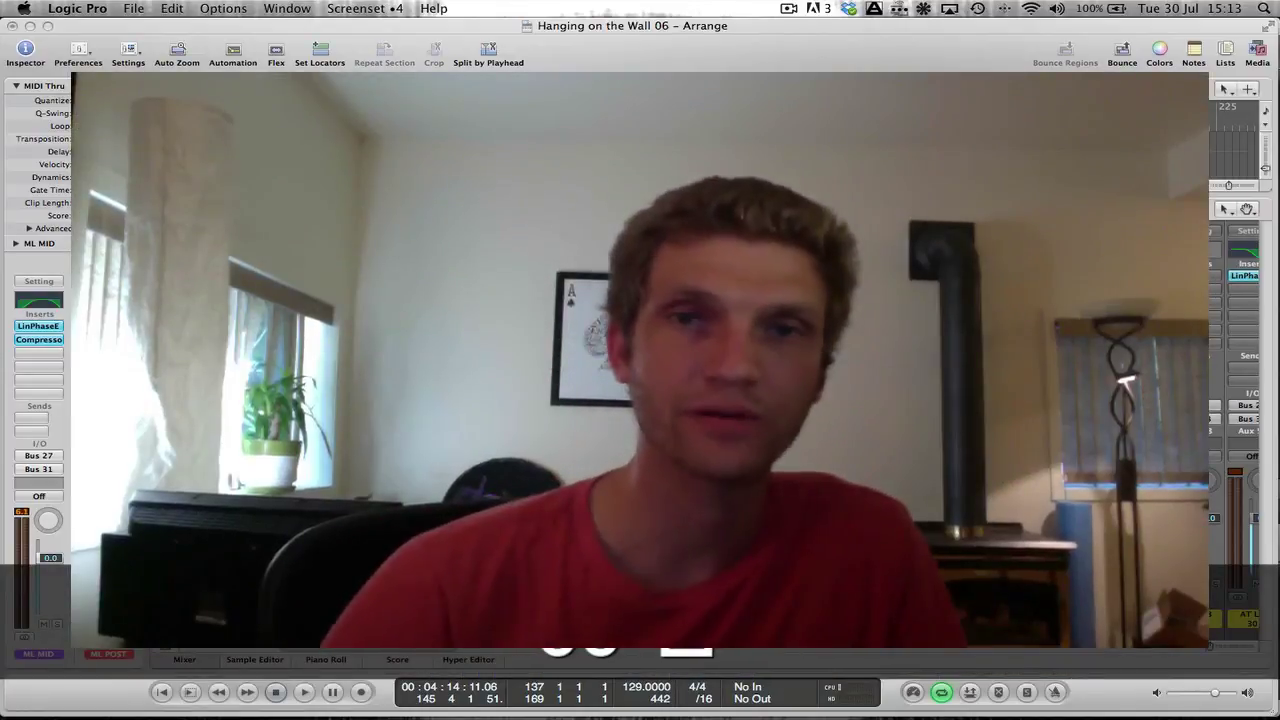